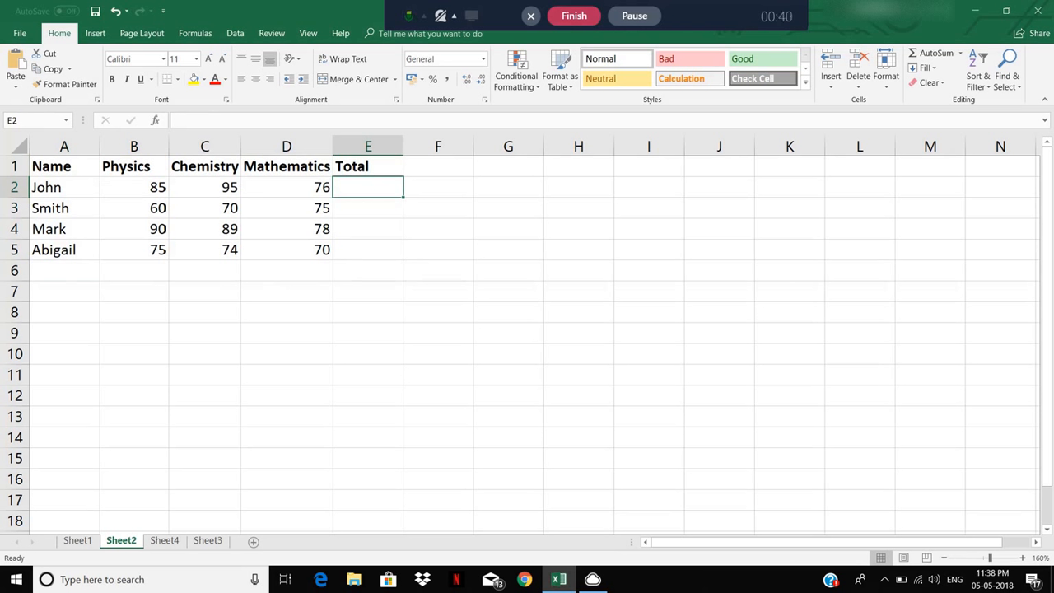
Total the first student's marks in cell E2 with the formula =SUM(B2:D2).
{"action": "type", "text": "=sum"}
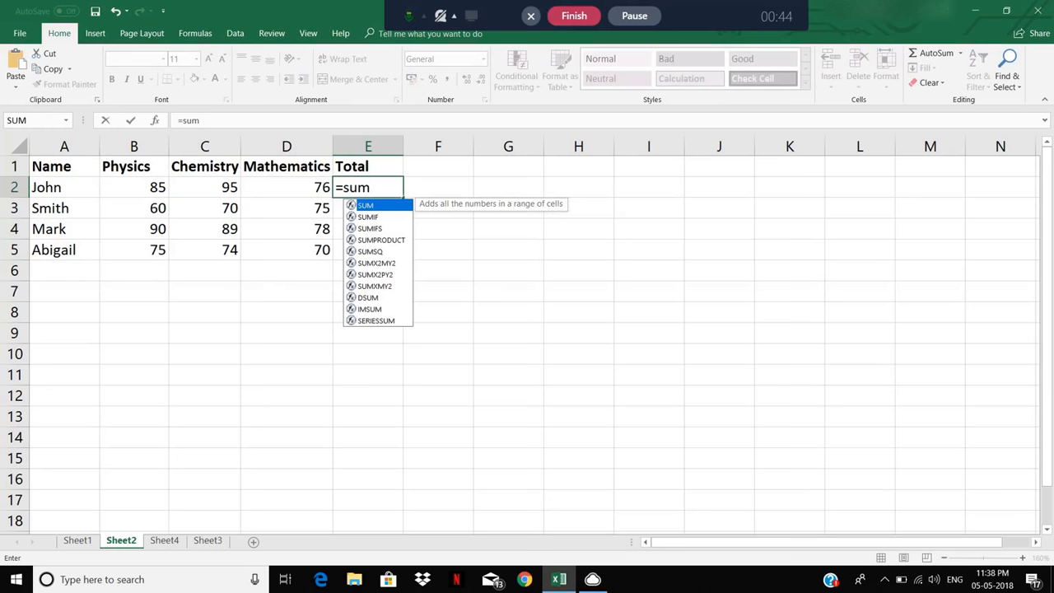
{"action": "type", "text": "(("}
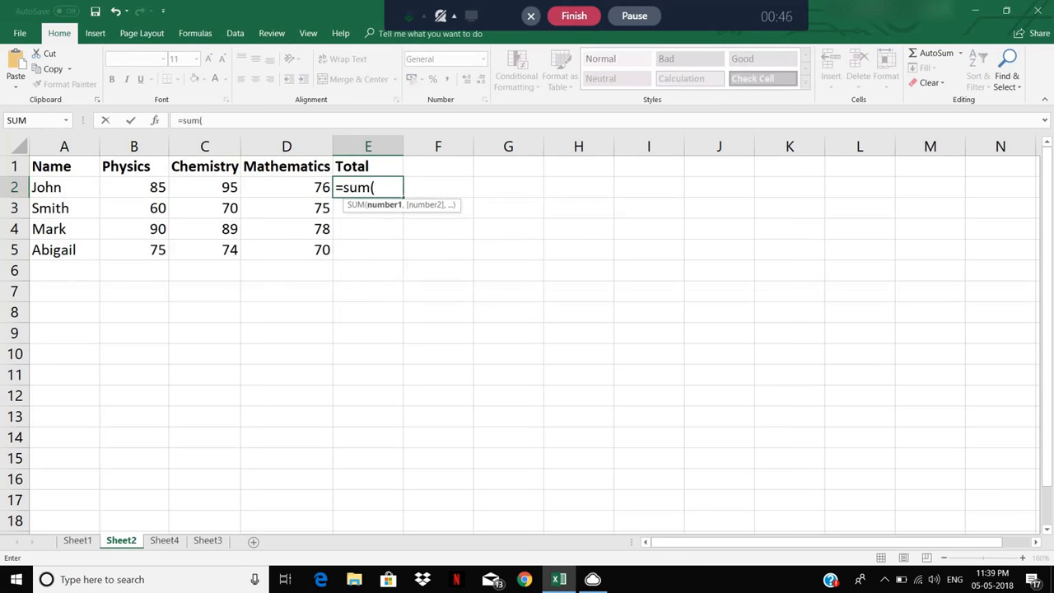
{"action": "left_click_drag", "start_coordinate": [144, 191], "coordinate": [313, 190]}
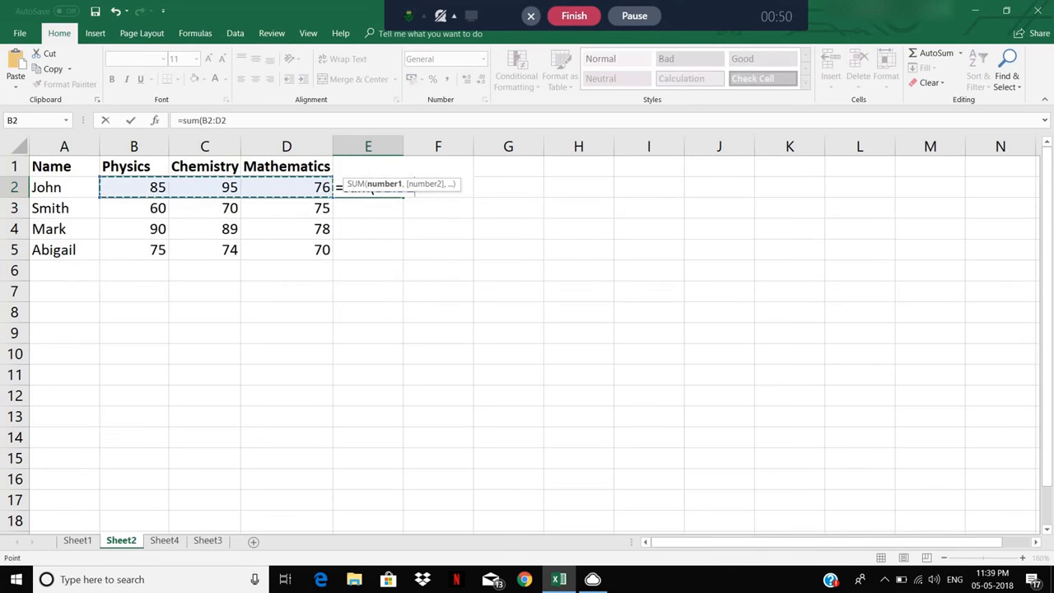
{"action": "type", "text": ")"}
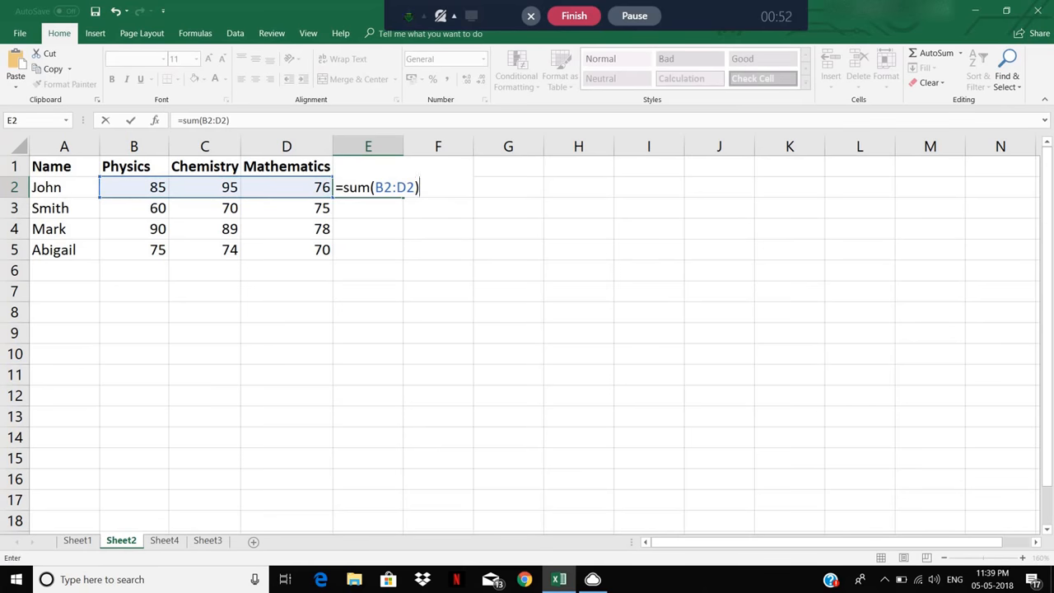
{"action": "key", "text": "Return"}
{"action": "left_click", "coordinate": [368, 187]}
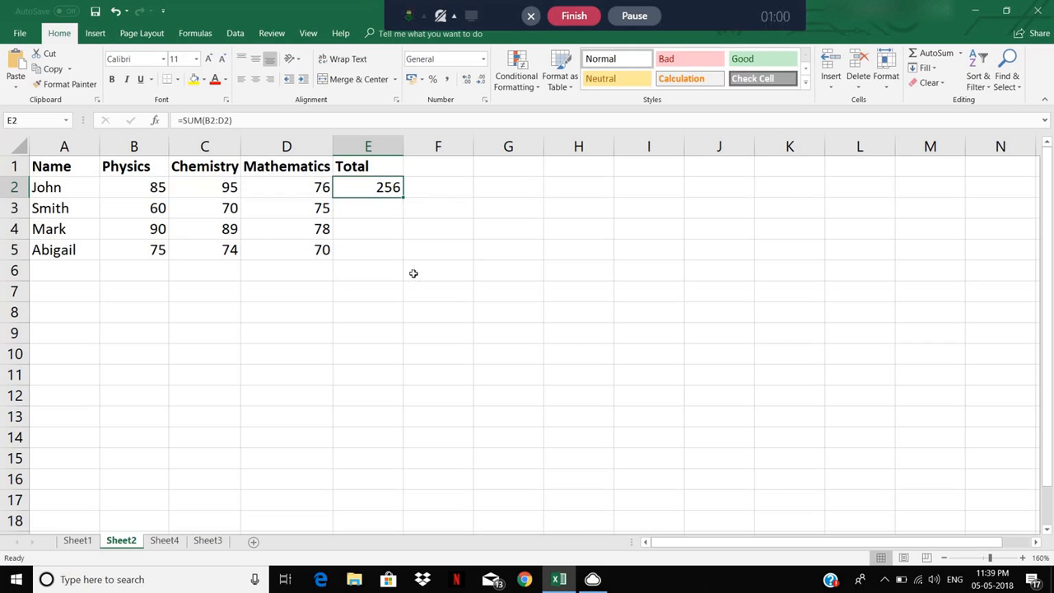
Total the second student's marks in cell E3 with the formula =SUM(B3:D3).
{"action": "left_click", "coordinate": [382, 213]}
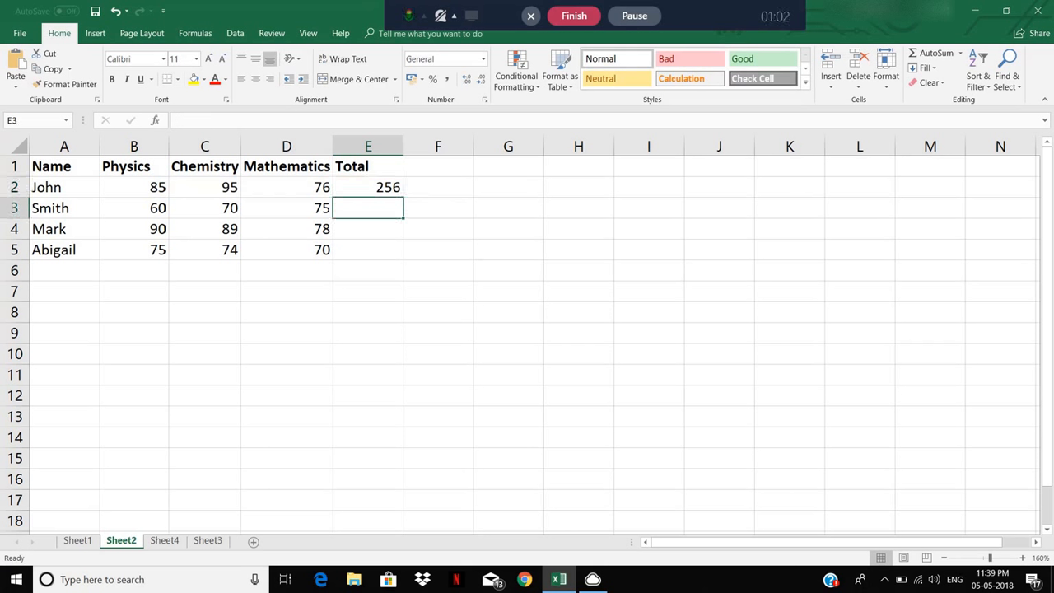
{"action": "type", "text": "=s"}
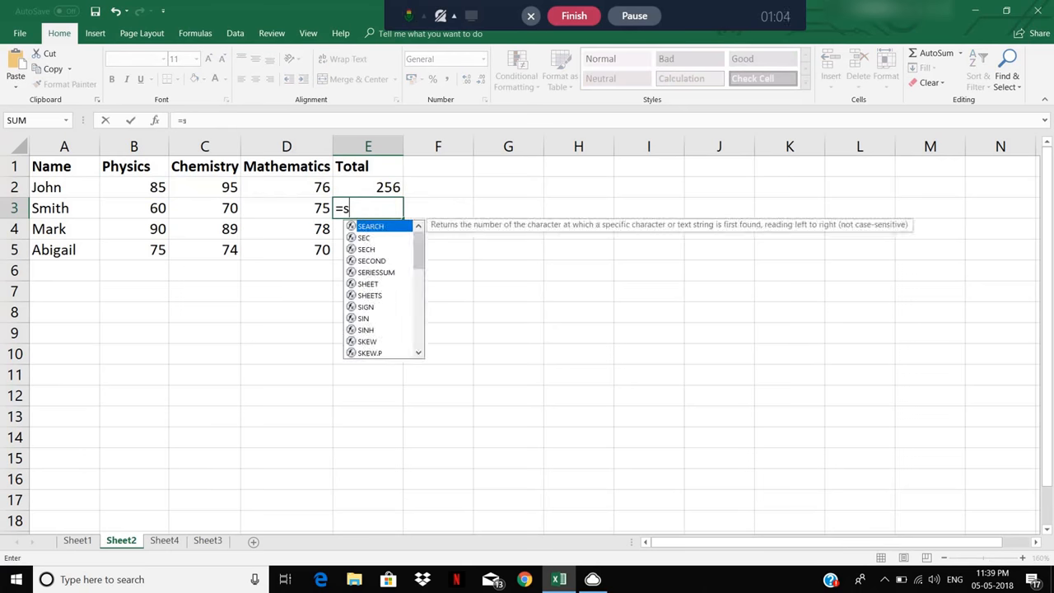
{"action": "type", "text": "um("}
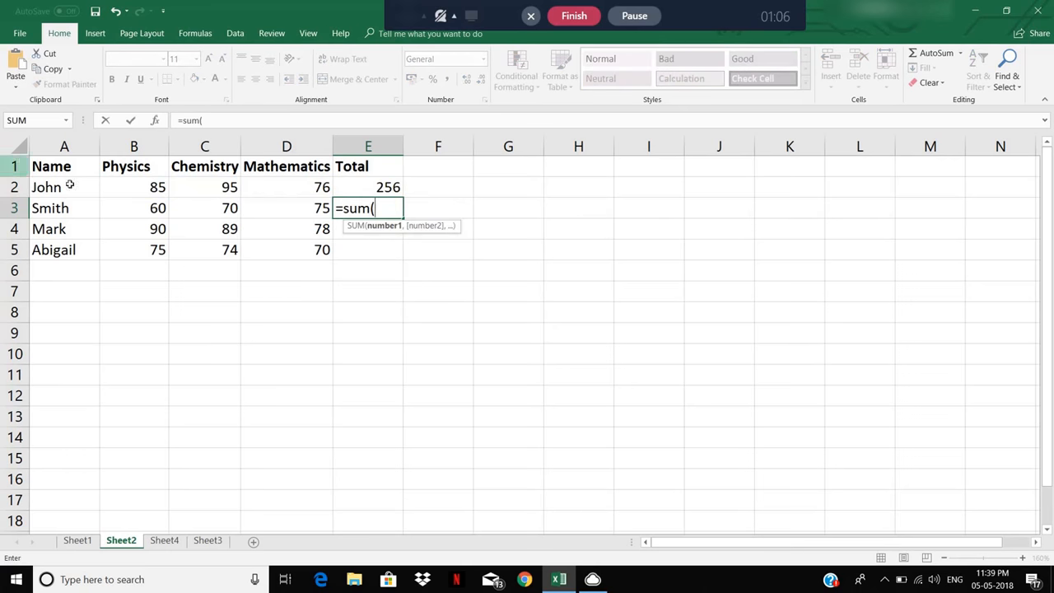
{"action": "left_click_drag", "start_coordinate": [134, 213], "coordinate": [252, 212]}
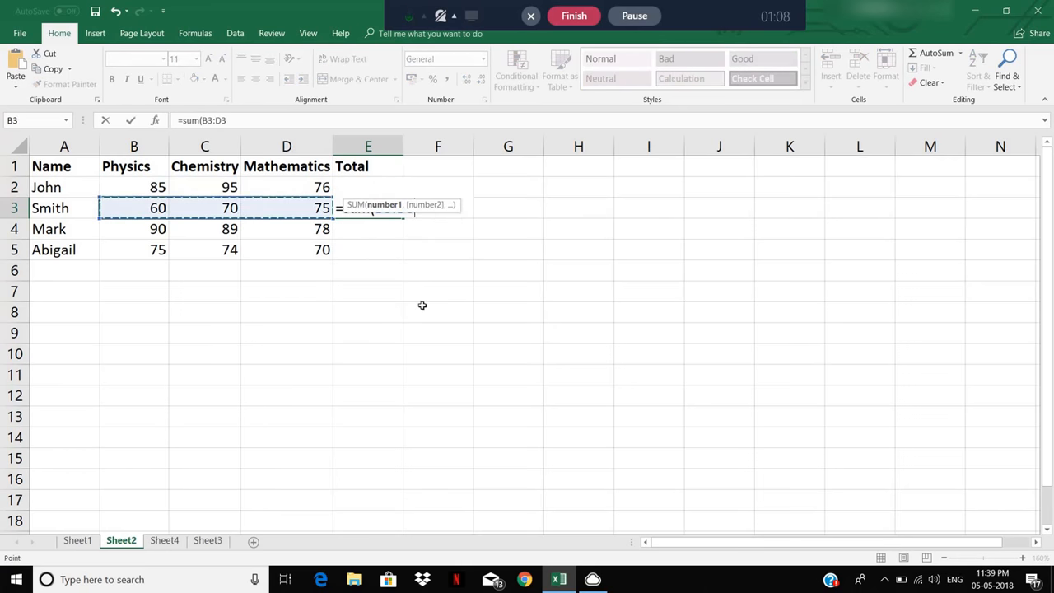
{"action": "type", "text": ")"}
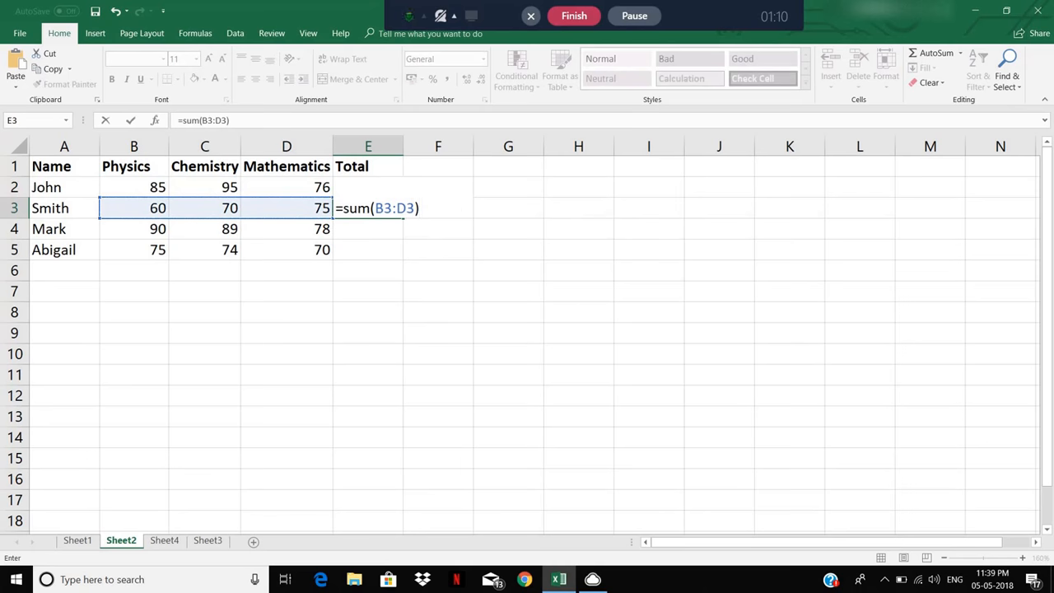
{"action": "key", "text": "Return"}
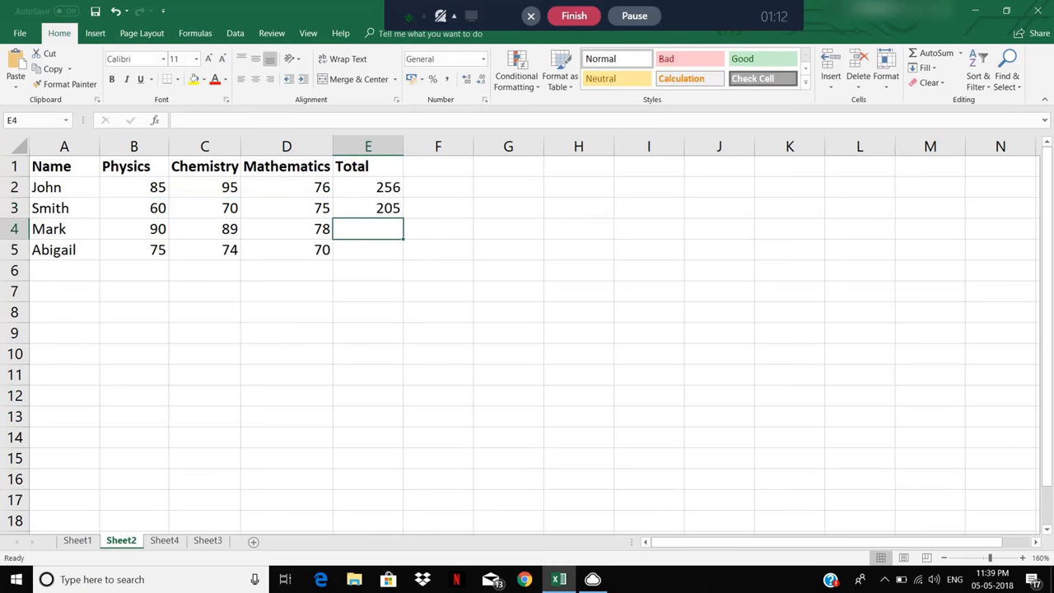
Clear the formula from cell E3 in the Total column.
{"action": "key", "text": "Up"}
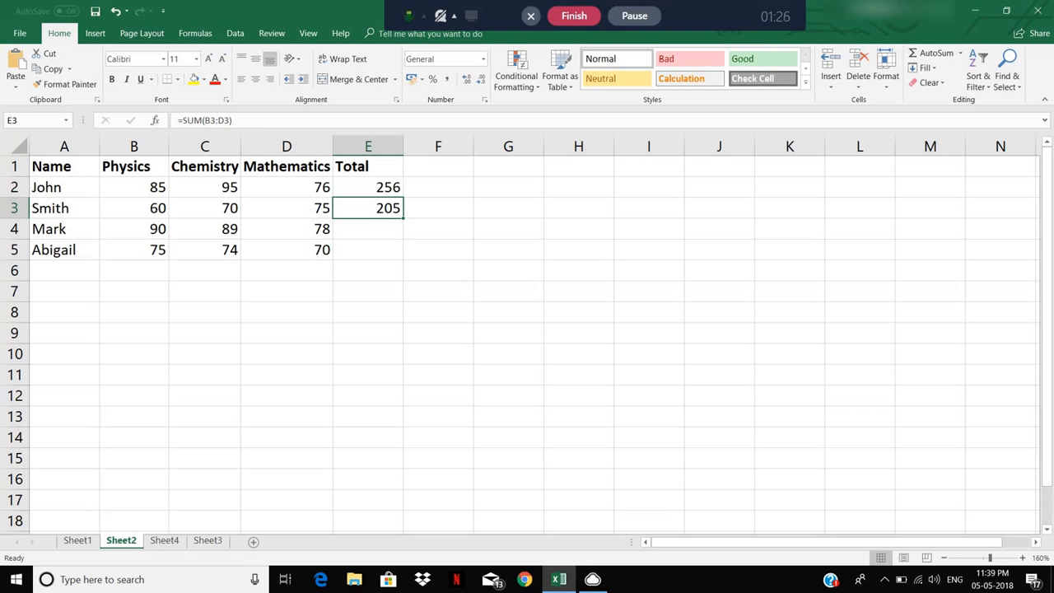
{"action": "key", "text": "Down"}
{"action": "key", "text": "Down"}
{"action": "key", "text": "Down"}
{"action": "key", "text": "Down"}
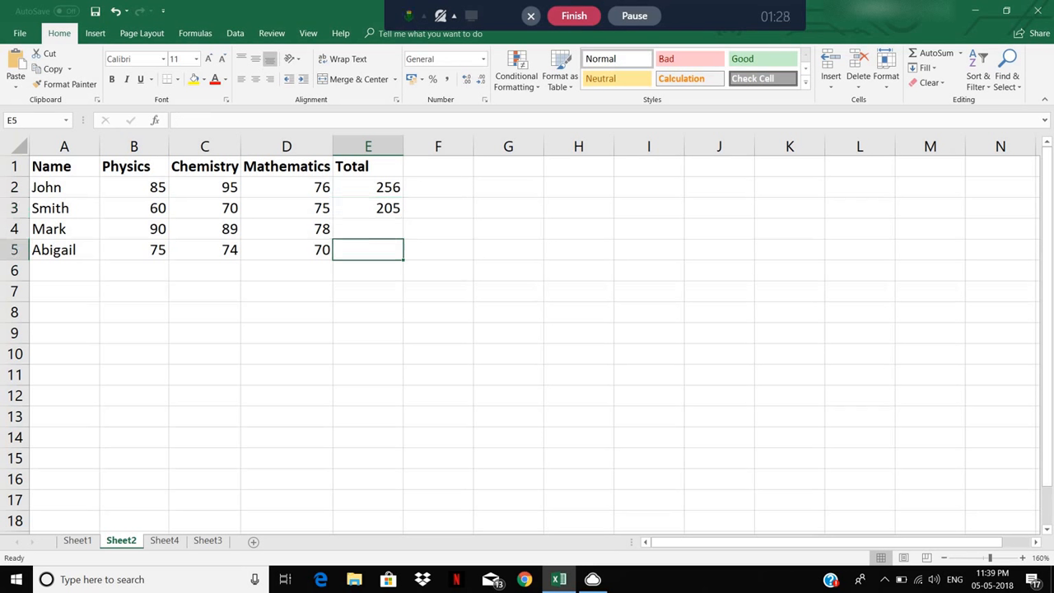
{"action": "key", "text": "Up"}
{"action": "key", "text": "Up"}
{"action": "key", "text": "Up"}
{"action": "key", "text": "Up"}
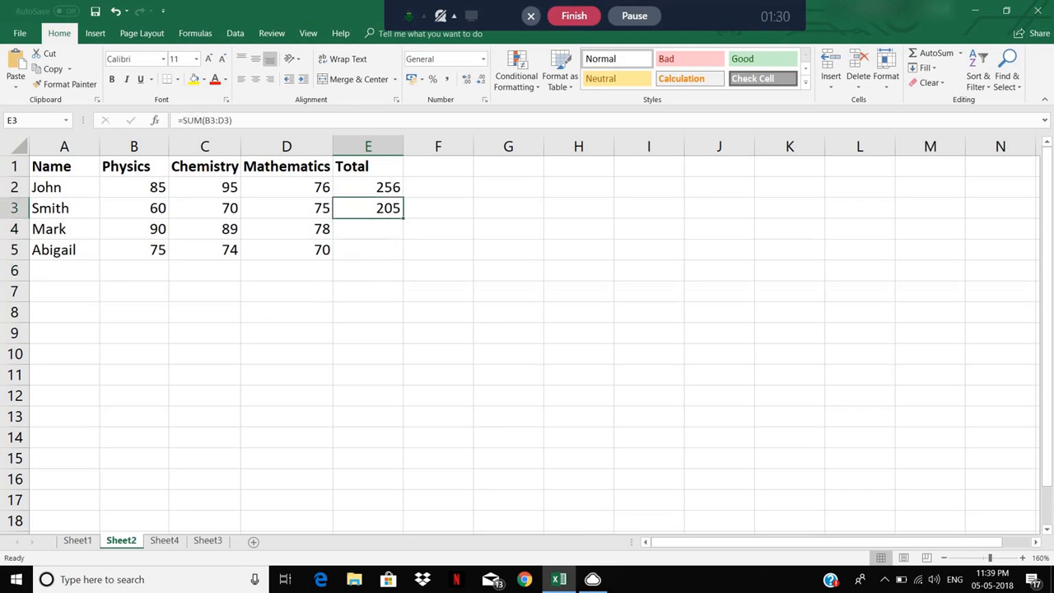
{"action": "key", "text": "Delete"}
Copy the SUM formula from E2 into cells E3, E4 and E5 of the Total column.
{"action": "key", "text": "Up"}
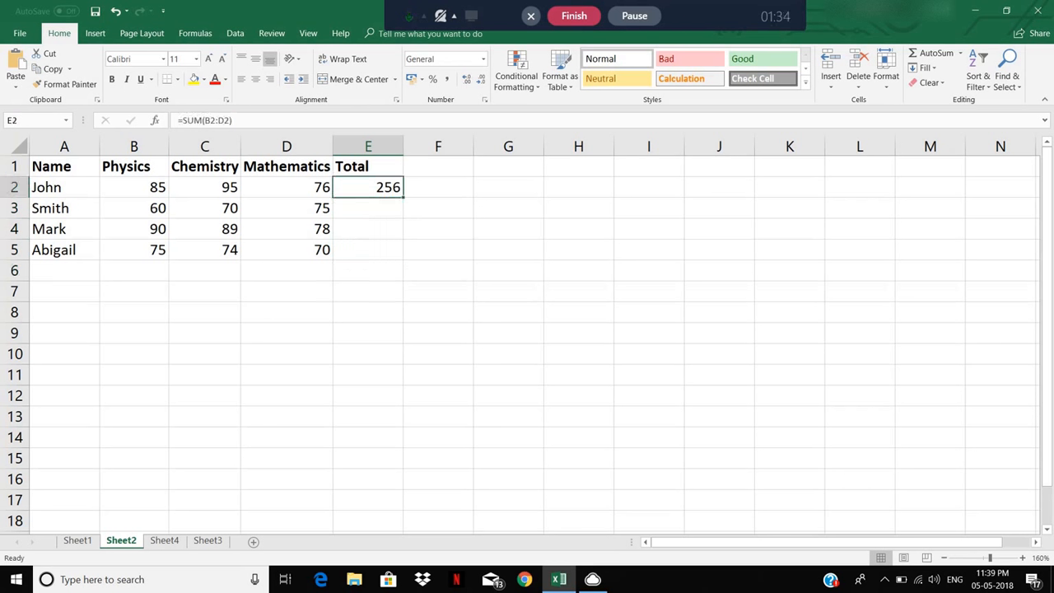
{"action": "key", "text": "ctrl+c"}
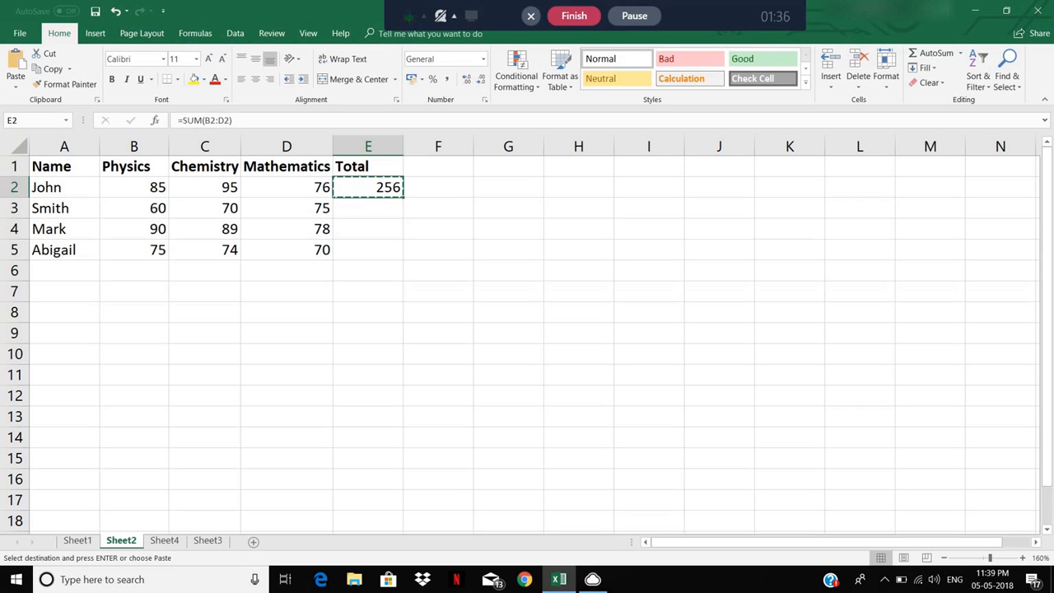
{"action": "key", "text": "Down"}
{"action": "key", "text": "ctrl+v"}
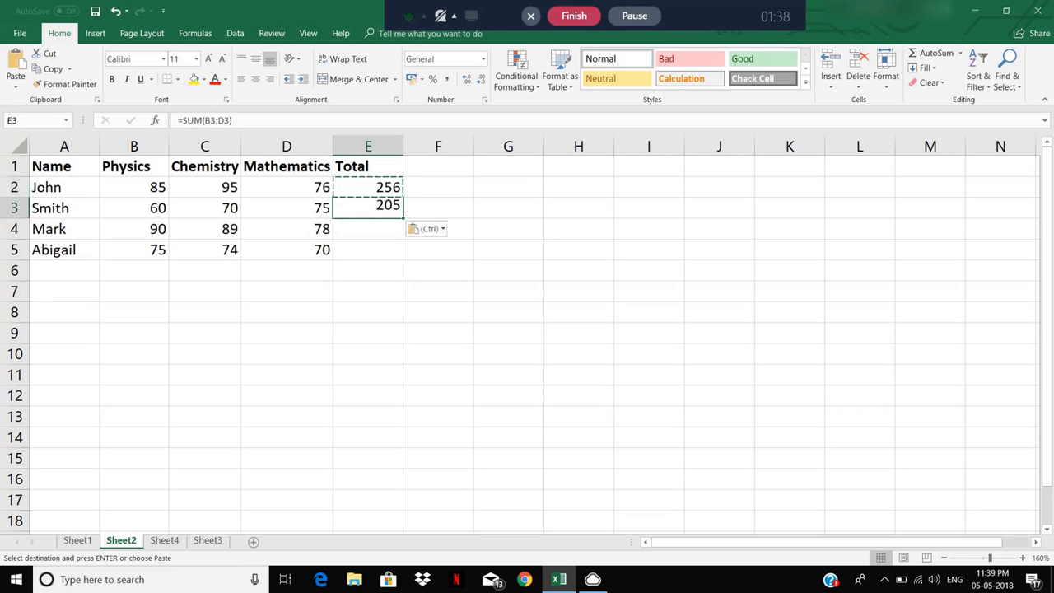
{"action": "key", "text": "Down"}
{"action": "key", "text": "ctrl+v"}
{"action": "key", "text": "Down"}
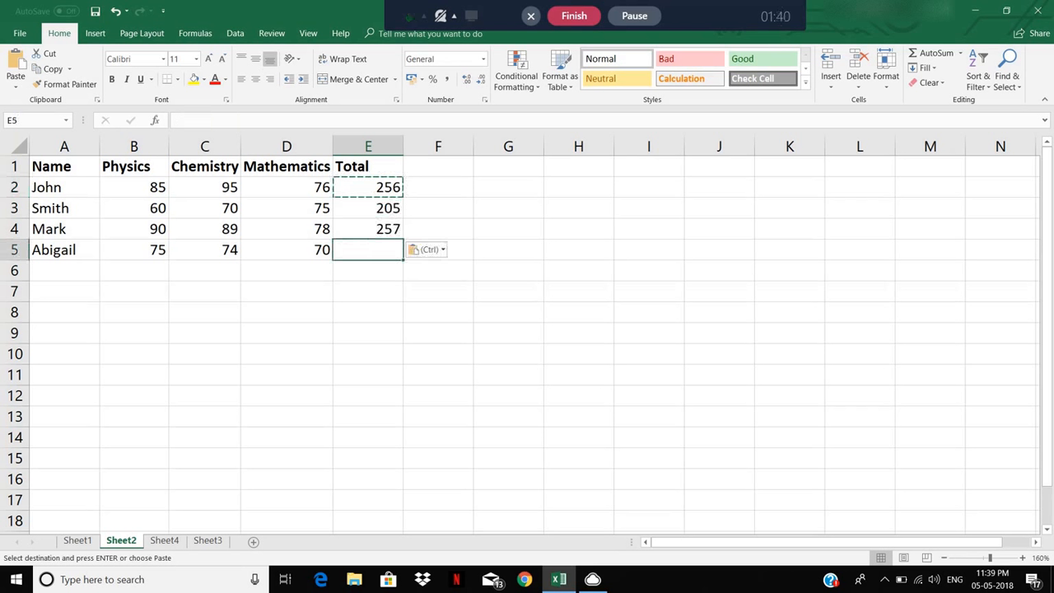
{"action": "key", "text": "ctrl+v"}
Examine the copied formulas in the Total column and the subject marks in each row they refer to.
{"action": "key", "text": "Up"}
{"action": "key", "text": "Up"}
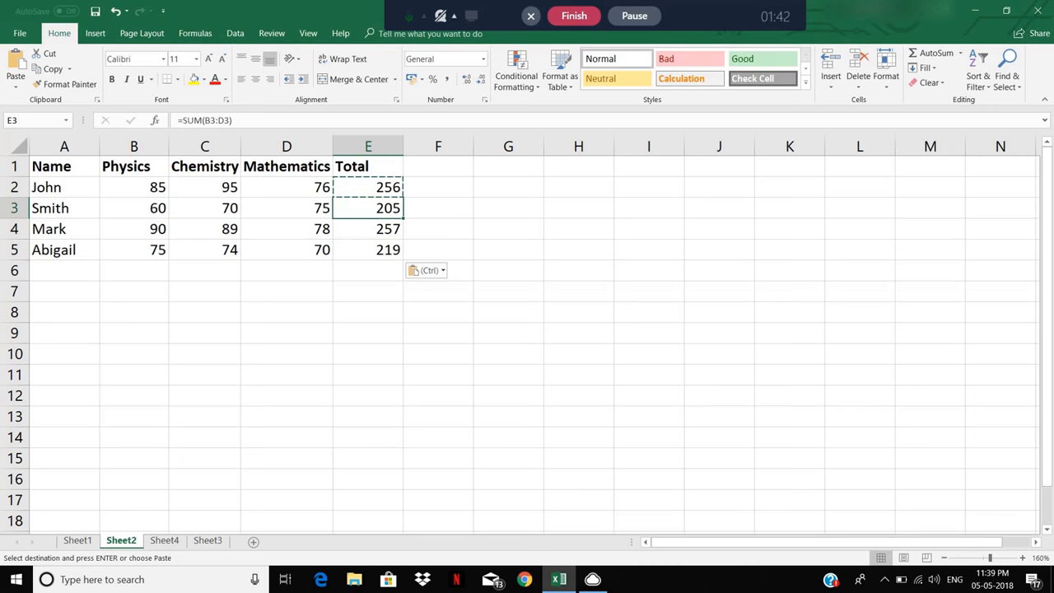
{"action": "key", "text": "Left"}
{"action": "key", "text": "Left"}
{"action": "key", "text": "Right"}
{"action": "key", "text": "Right"}
{"action": "key", "text": "Down"}
{"action": "key", "text": "Down"}
{"action": "key", "text": "Up"}
{"action": "key", "text": "Up"}
{"action": "key", "text": "Up"}
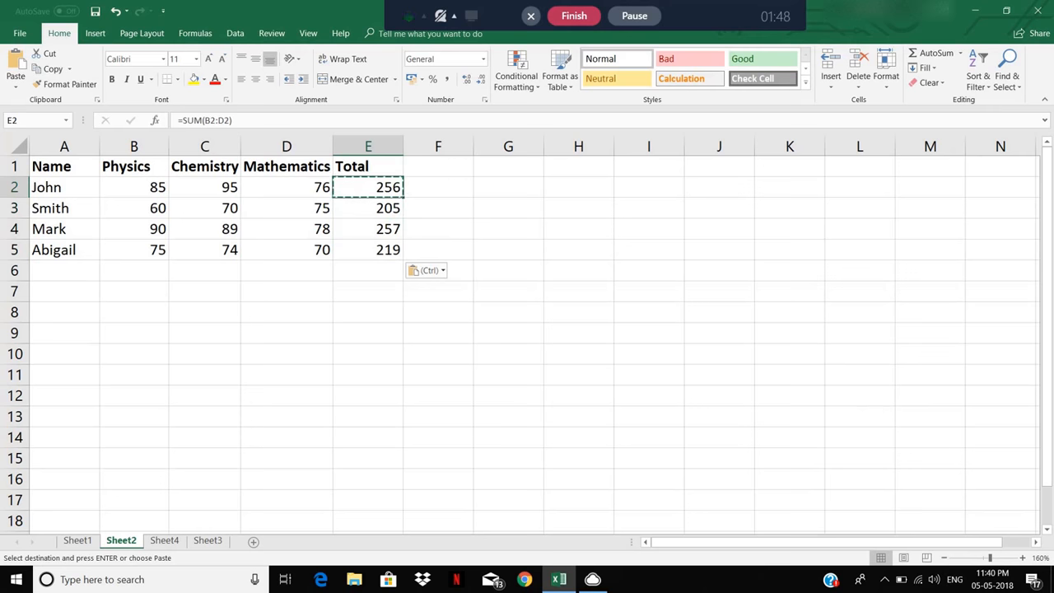
{"action": "key", "text": "Down"}
{"action": "key", "text": "Left"}
{"action": "key", "text": "Right"}
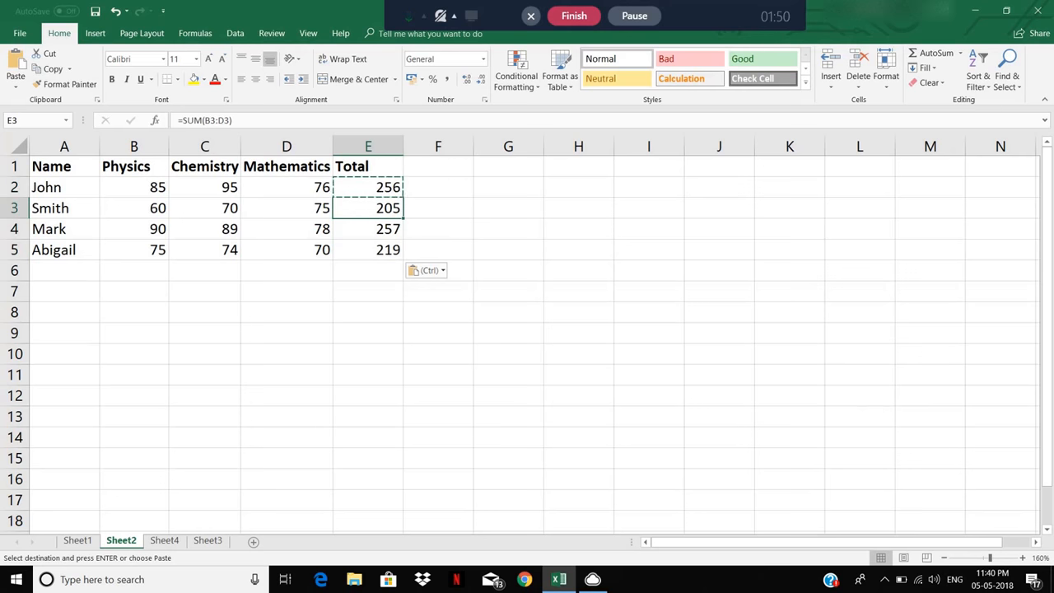
{"action": "key", "text": "Left"}
{"action": "key", "text": "Left"}
{"action": "key", "text": "Left"}
{"action": "key", "text": "Right"}
{"action": "key", "text": "Right"}
{"action": "key", "text": "Right"}
{"action": "key", "text": "Down"}
{"action": "key", "text": "Left"}
{"action": "key", "text": "Left"}
{"action": "key", "text": "Left"}
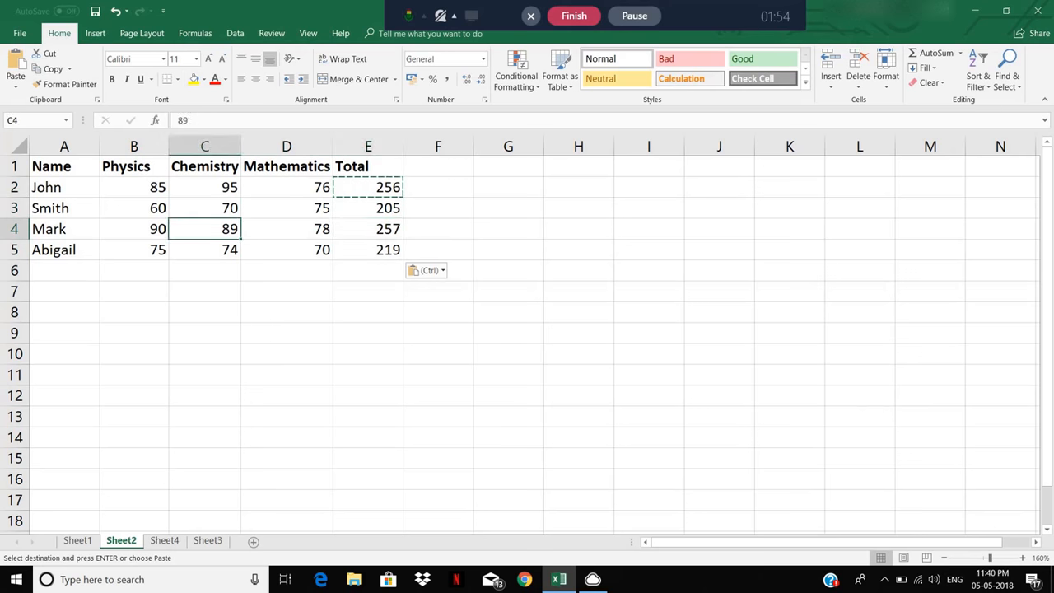
{"action": "key", "text": "Right"}
{"action": "key", "text": "Right"}
{"action": "key", "text": "Right"}
{"action": "key", "text": "Down"}
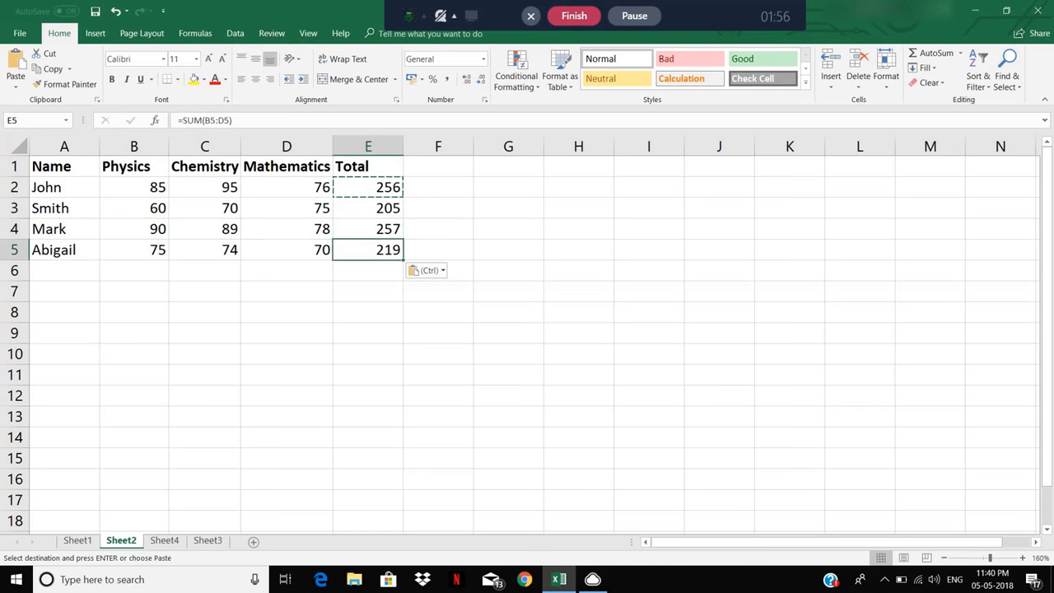
{"action": "key", "text": "Left"}
{"action": "key", "text": "Left"}
{"action": "key", "text": "Left"}
{"action": "key", "text": "Right"}
{"action": "key", "text": "Right"}
{"action": "key", "text": "Right"}
{"action": "key", "text": "Up"}
{"action": "key", "text": "Up"}
{"action": "key", "text": "Up"}
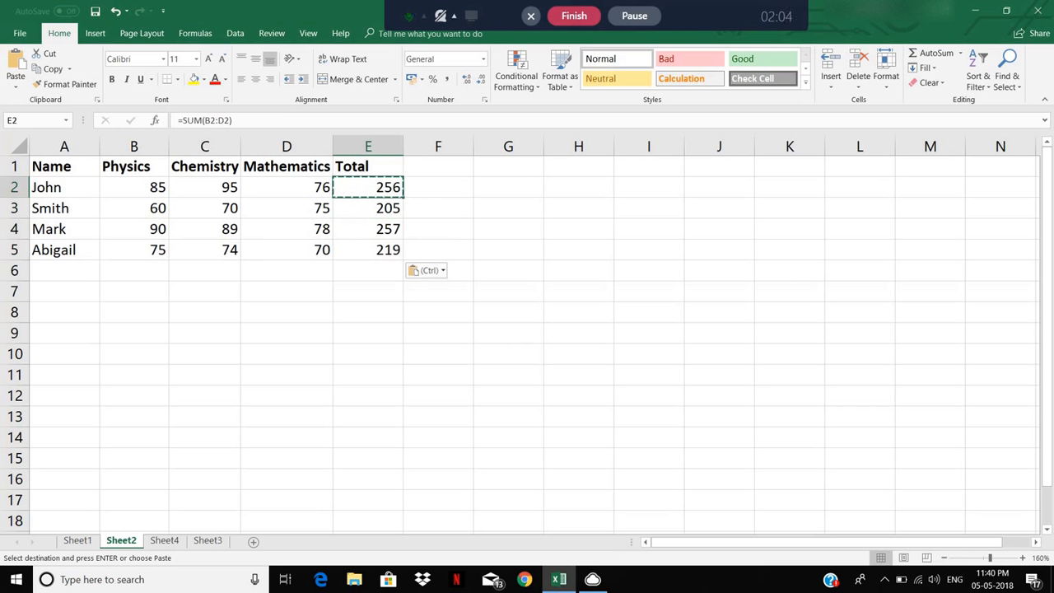
Inspect the highlighted source range of each Total formula from E2 to E5, and end the copy selection.
{"action": "key", "text": "Up"}
{"action": "key", "text": "Down"}
{"action": "key", "text": "F2"}
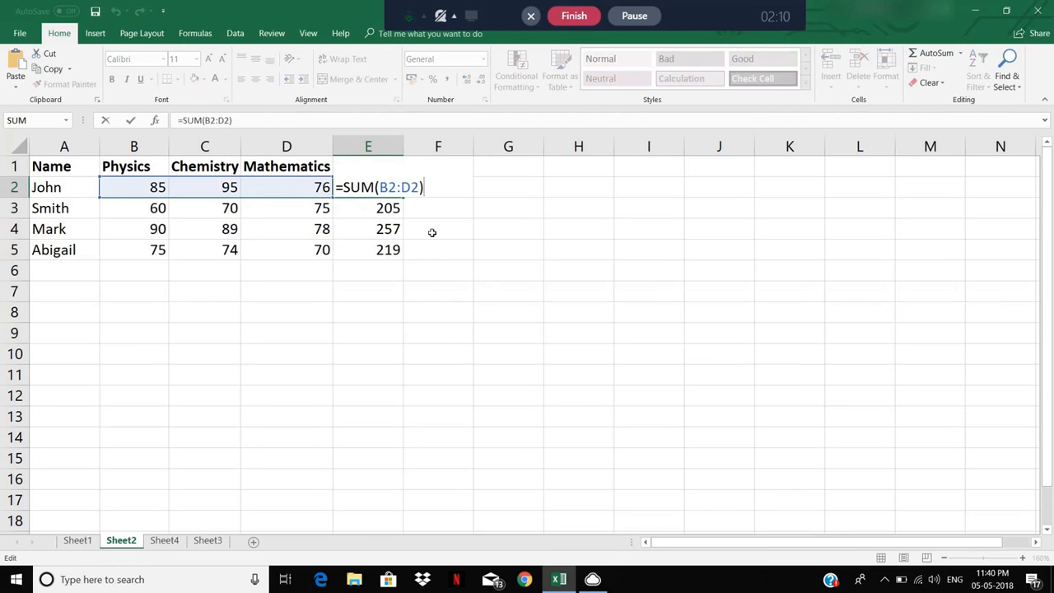
{"action": "left_click", "coordinate": [371, 207]}
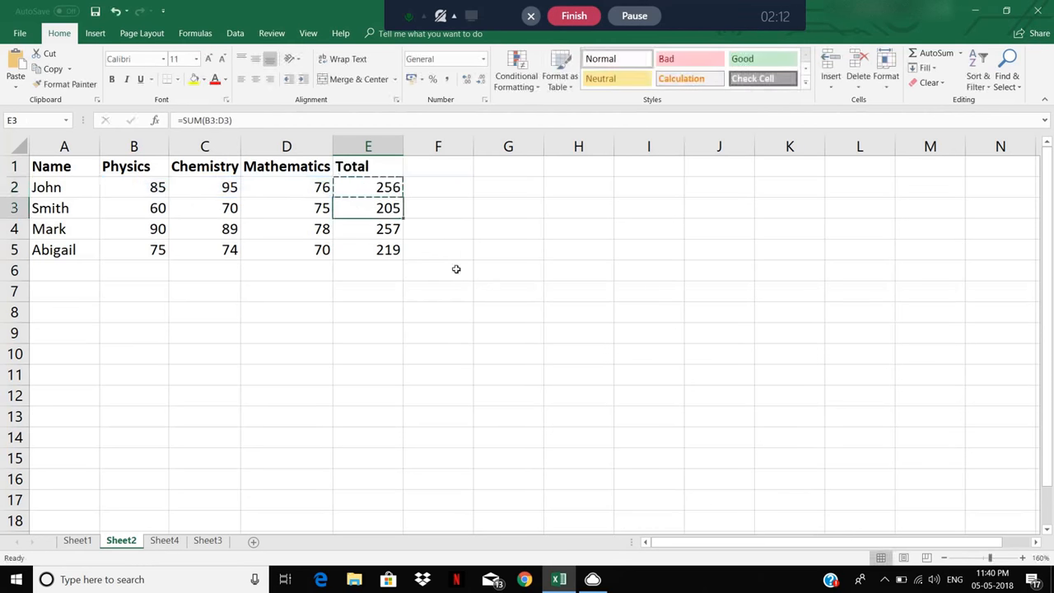
{"action": "key", "text": "F2"}
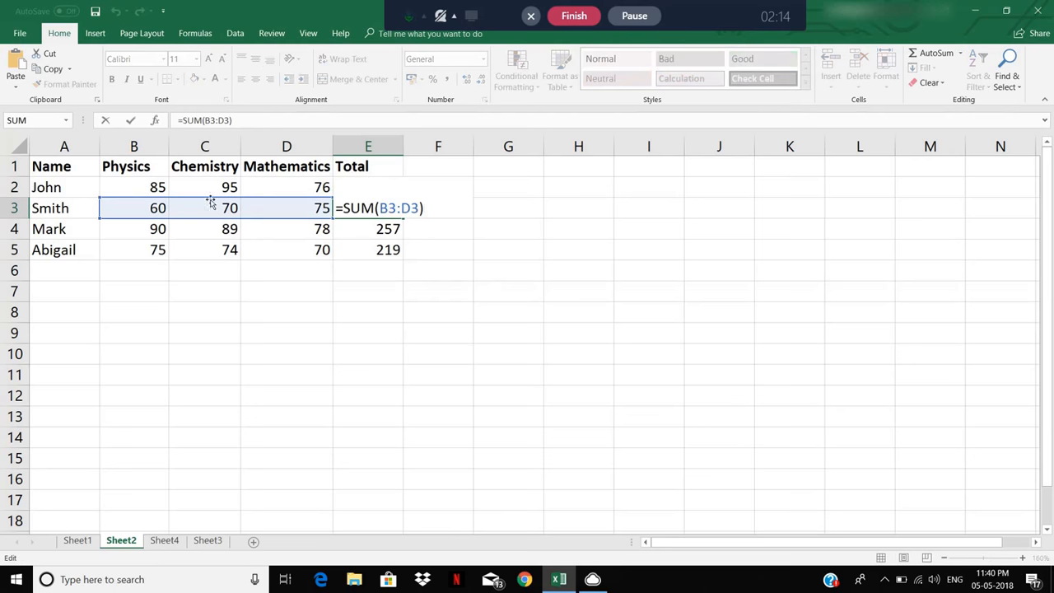
{"action": "key", "text": "Return"}
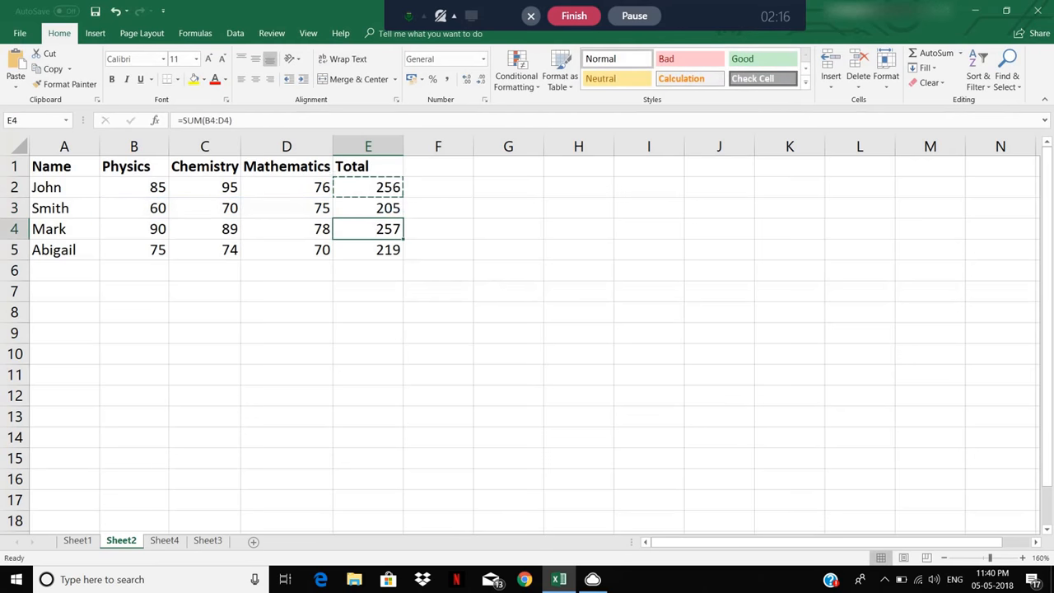
{"action": "key", "text": "F2"}
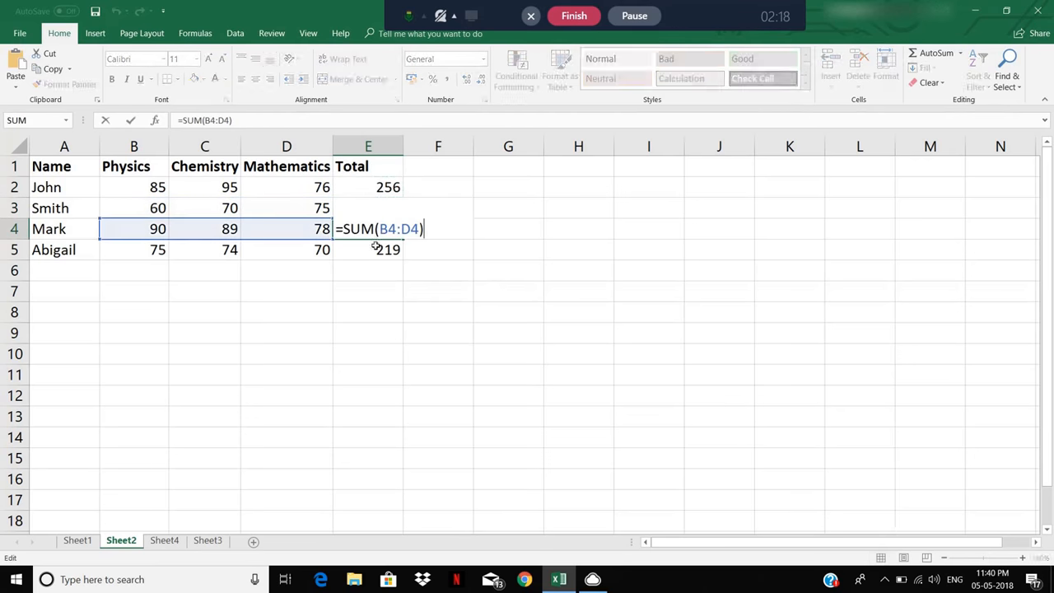
{"action": "key", "text": "Return"}
{"action": "key", "text": "F2"}
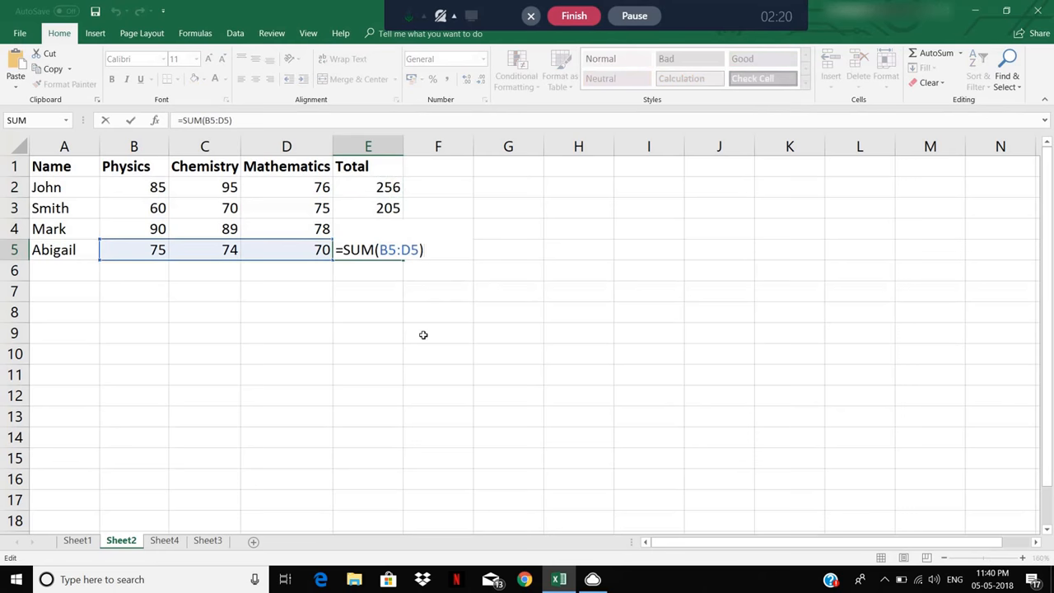
{"action": "left_click", "coordinate": [423, 334]}
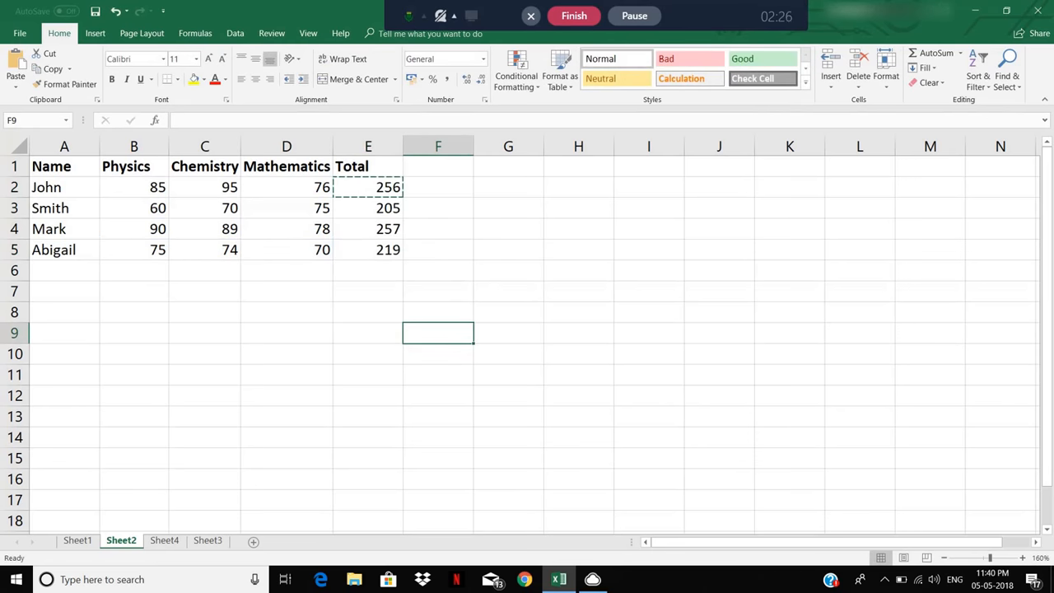
{"action": "key", "text": "Escape"}
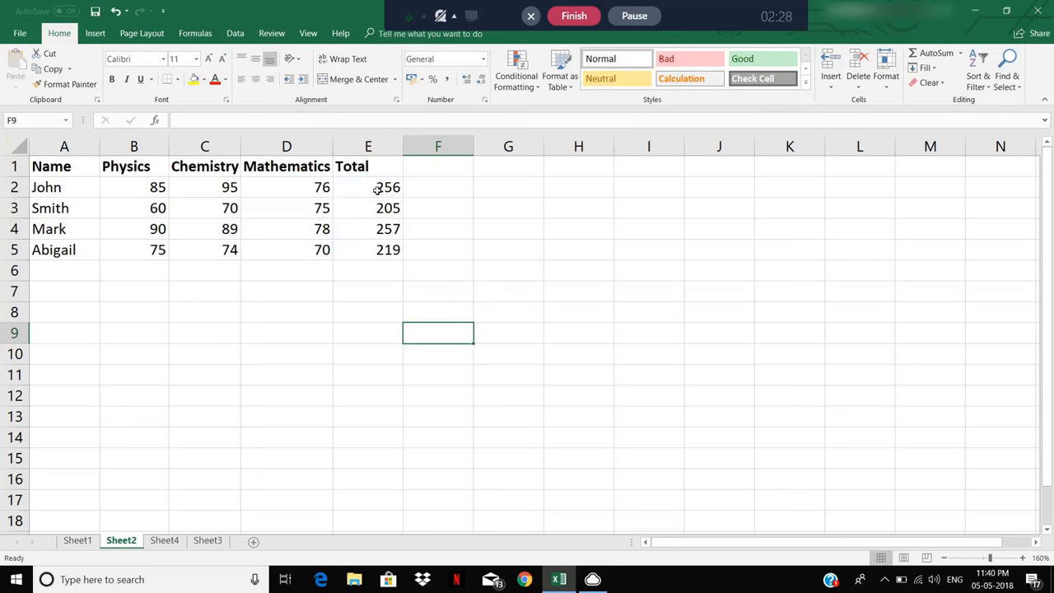
{"action": "left_click_drag", "start_coordinate": [378, 190], "coordinate": [381, 252]}
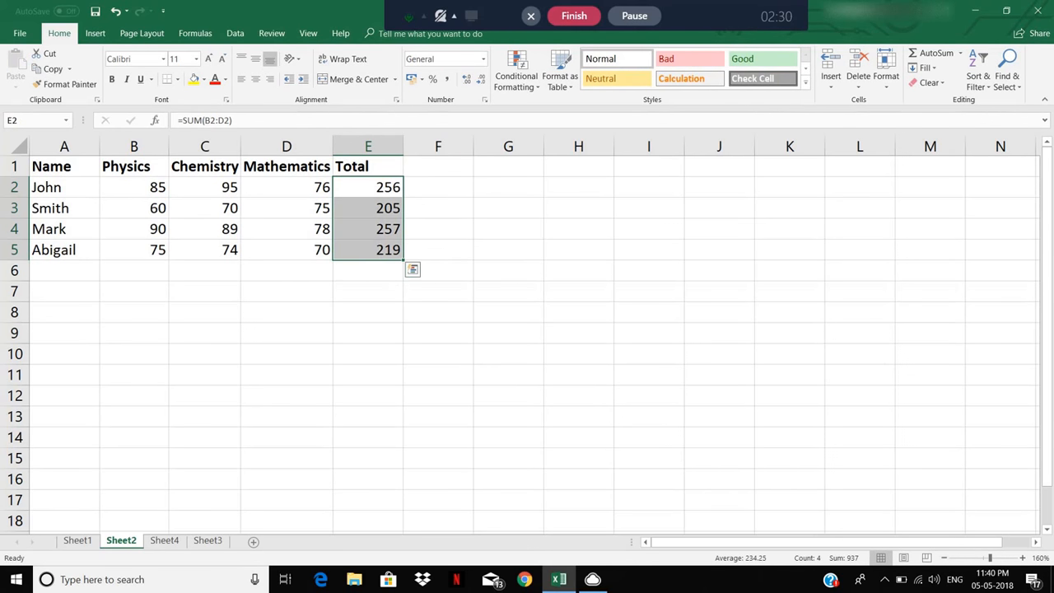
{"action": "left_click", "coordinate": [377, 209]}
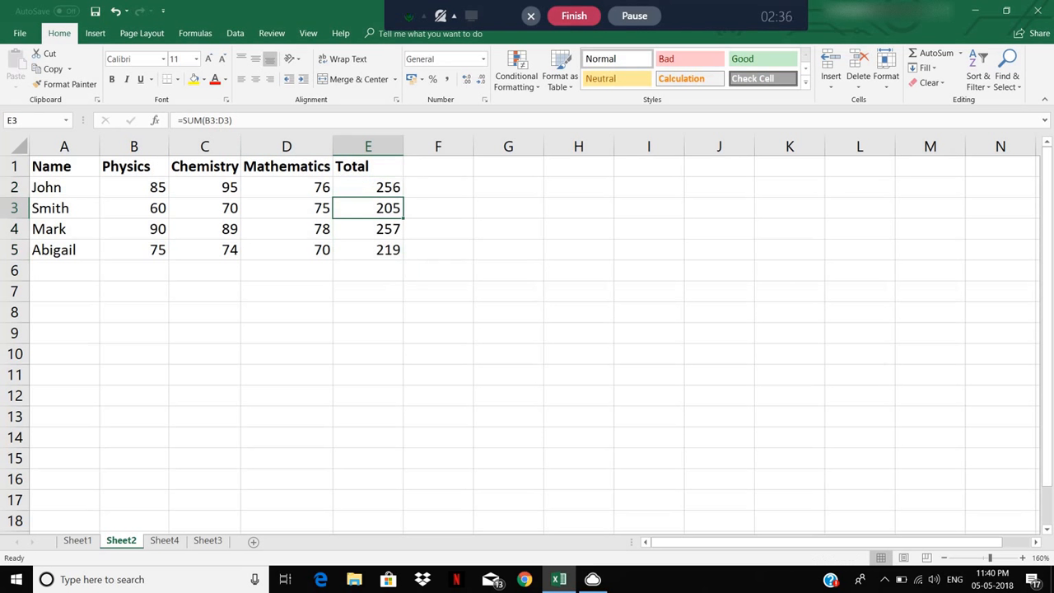
{"action": "left_click", "coordinate": [633, 15]}
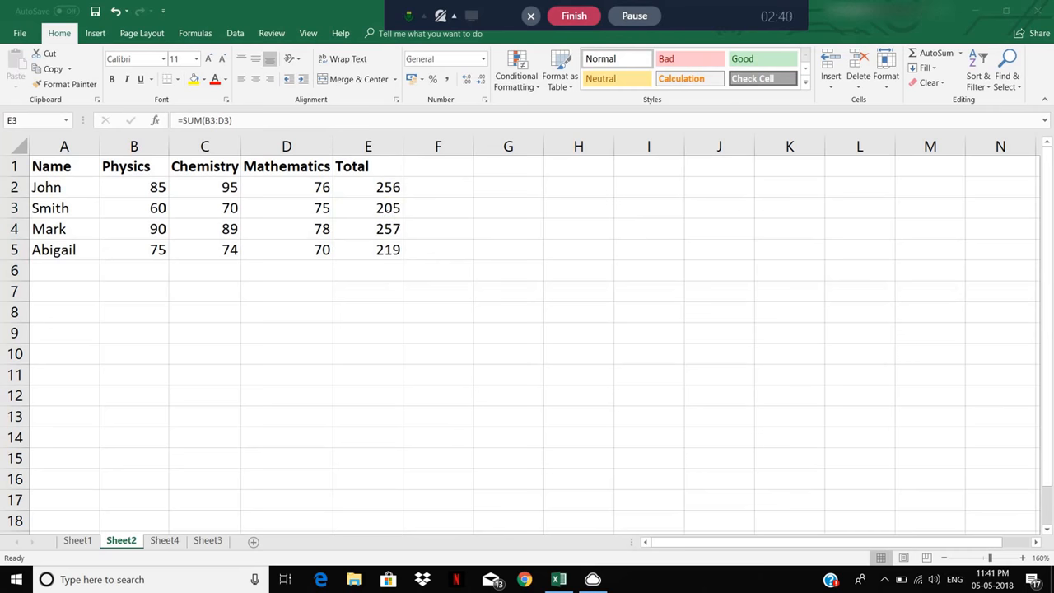
Clear the formulas from cells E3 to E5 in the Total column.
{"action": "left_click", "coordinate": [377, 209]}
{"action": "double_click", "coordinate": [377, 208]}
{"action": "left_click", "coordinate": [406, 296]}
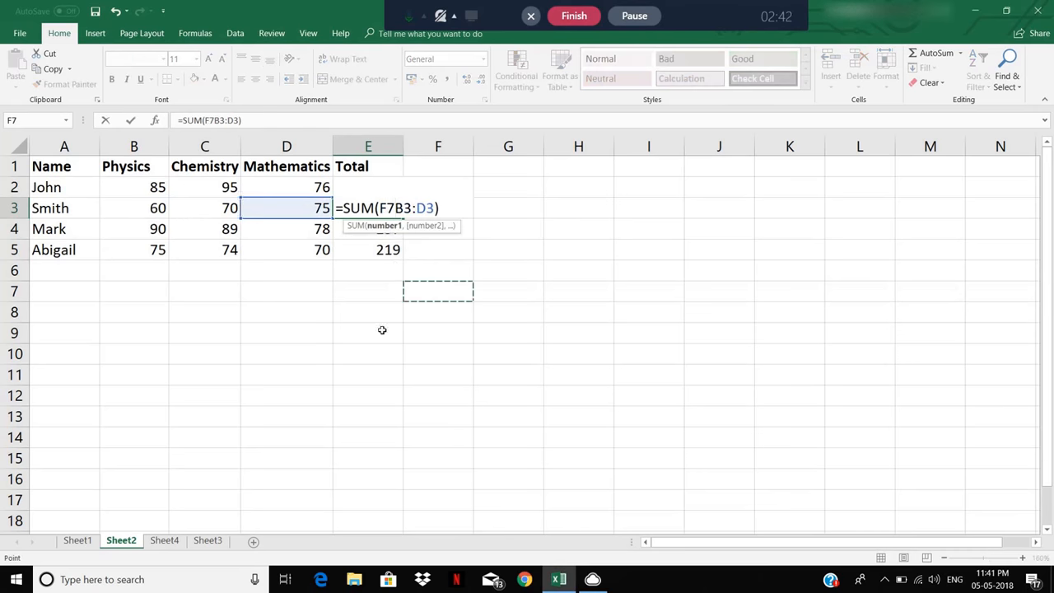
{"action": "key", "text": "Escape"}
{"action": "left_click_drag", "start_coordinate": [383, 215], "coordinate": [376, 247]}
{"action": "key", "text": "Delete"}
{"action": "left_click", "coordinate": [390, 357]}
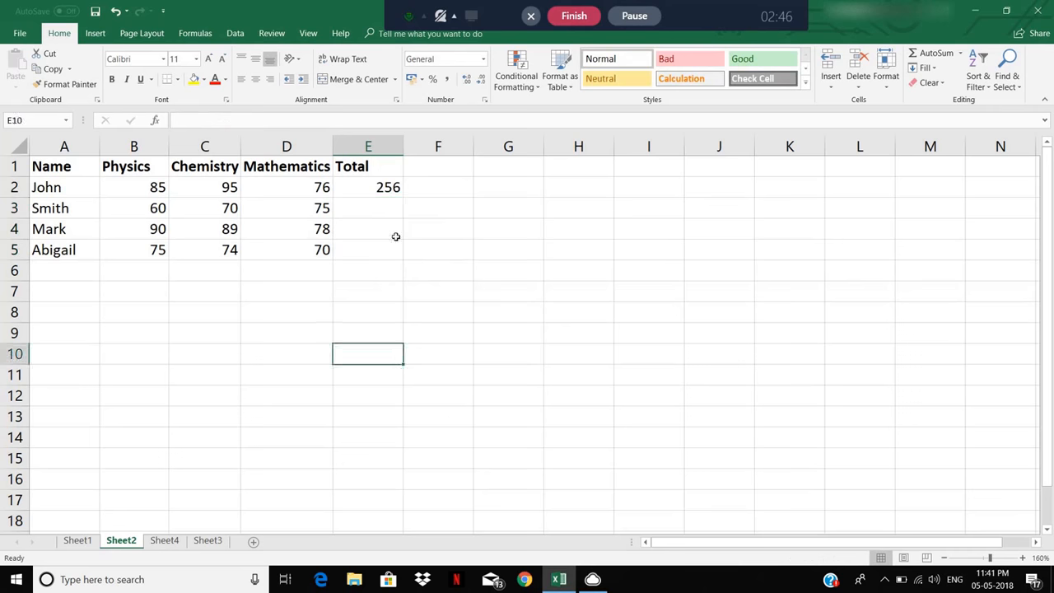
Copy the SUM formula from E2 into E3, comparing the source and destination cells before pasting.
{"action": "left_click", "coordinate": [384, 188]}
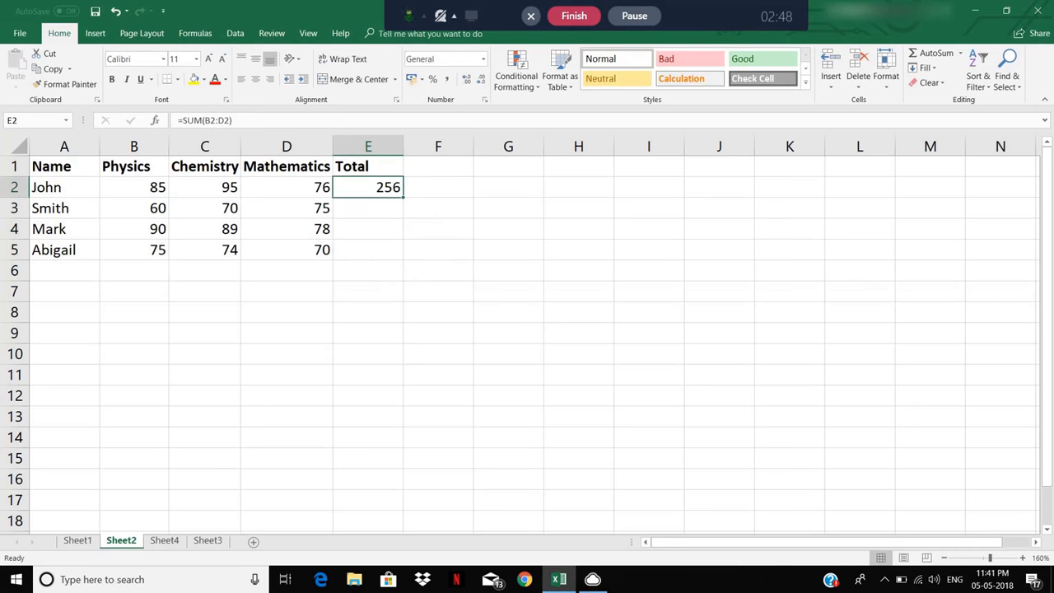
{"action": "key", "text": "ctrl+c"}
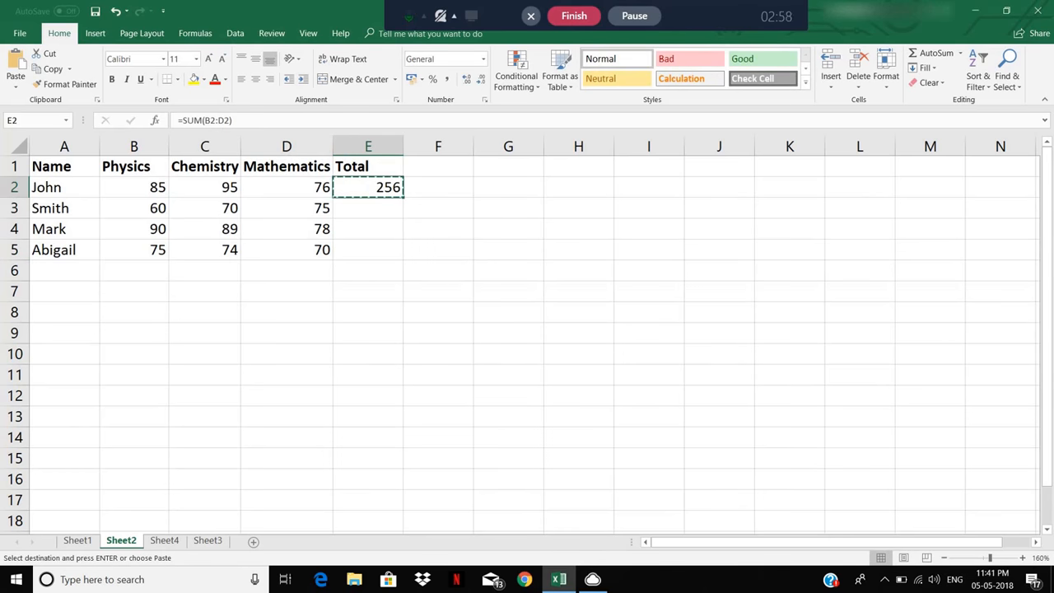
{"action": "left_click", "coordinate": [368, 209]}
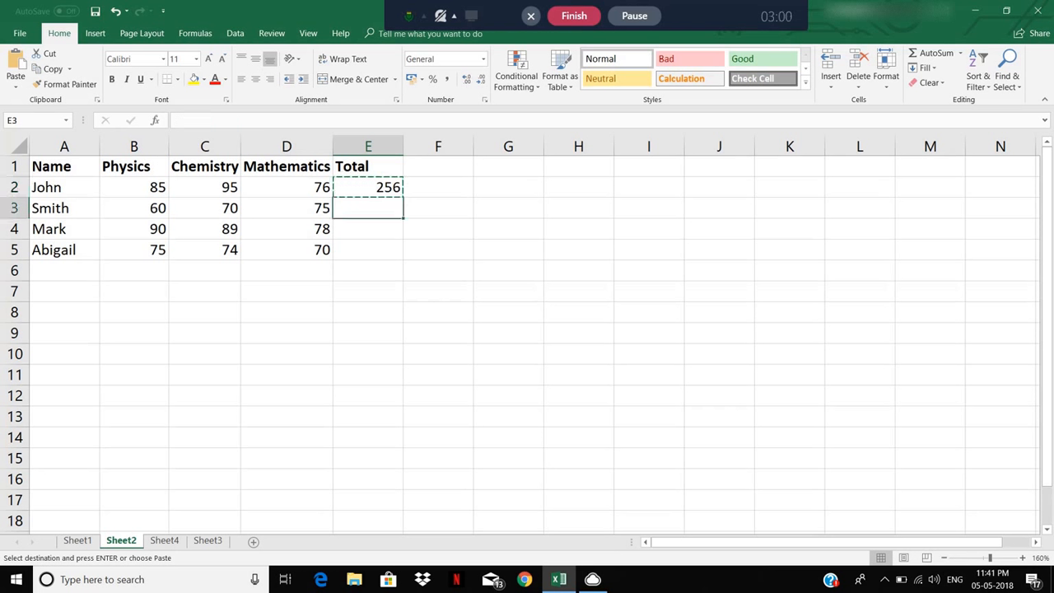
{"action": "left_click", "coordinate": [381, 188]}
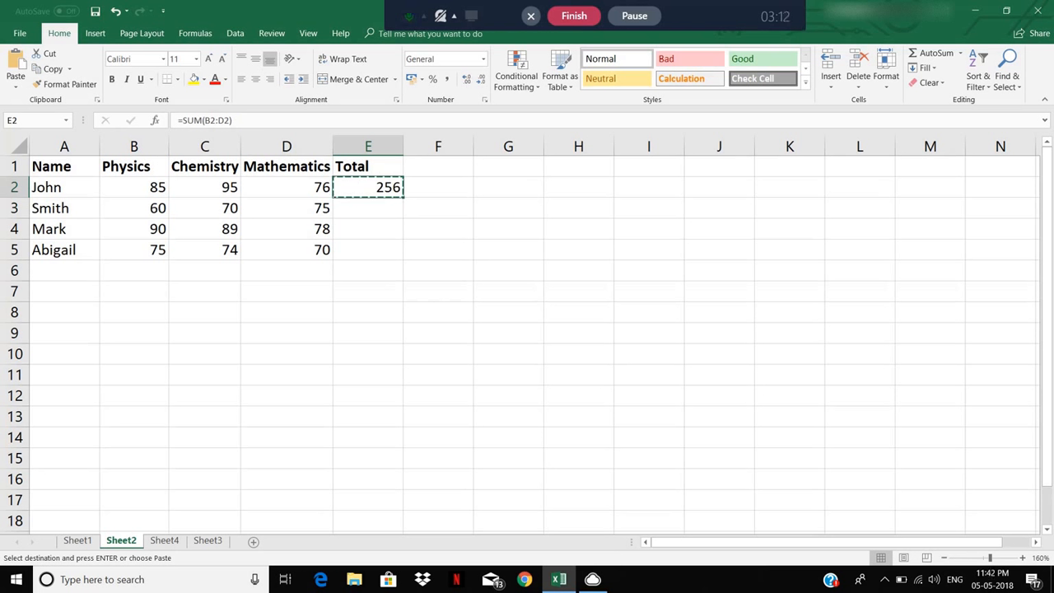
{"action": "left_click", "coordinate": [372, 209]}
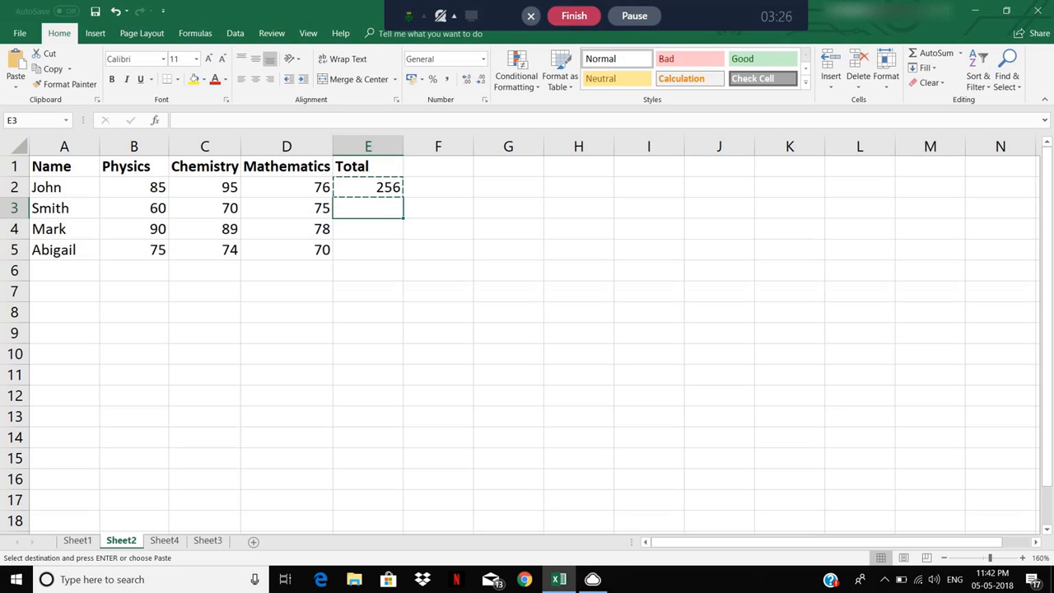
{"action": "left_click", "coordinate": [380, 196]}
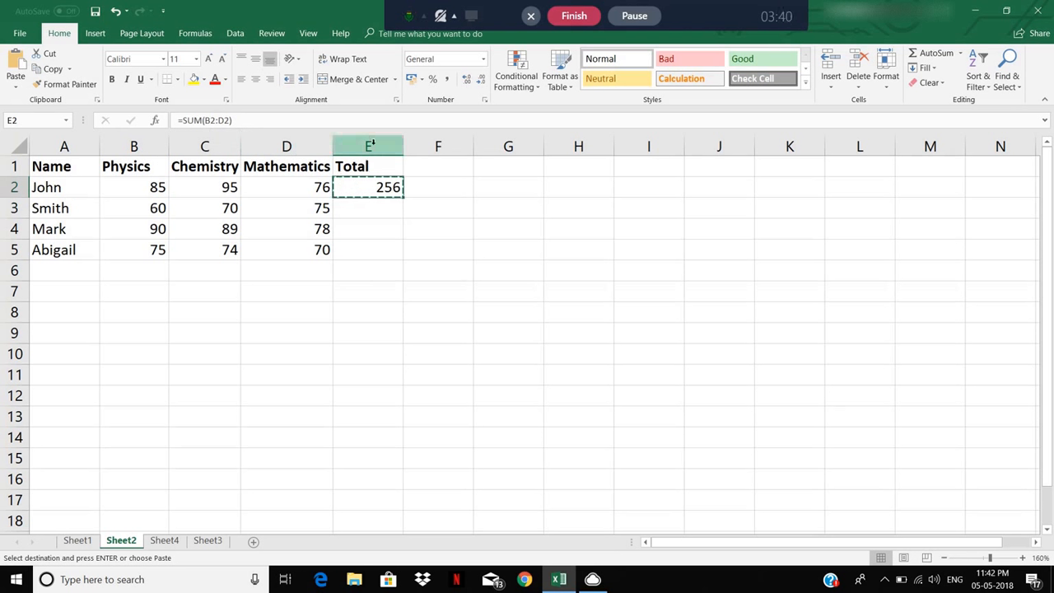
{"action": "left_click", "coordinate": [375, 207]}
{"action": "left_click", "coordinate": [375, 186]}
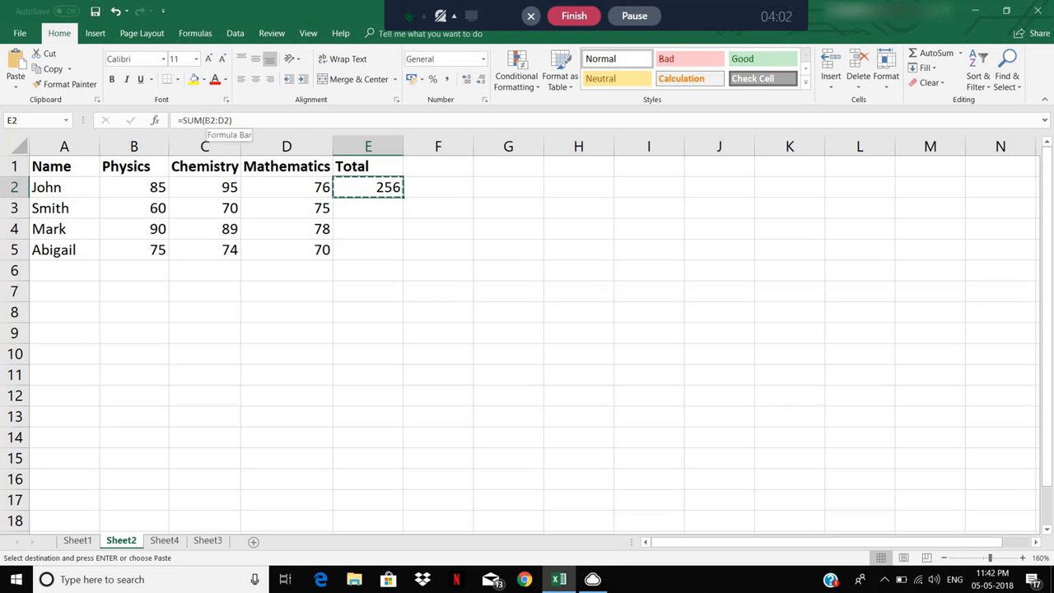
{"action": "left_click", "coordinate": [383, 212]}
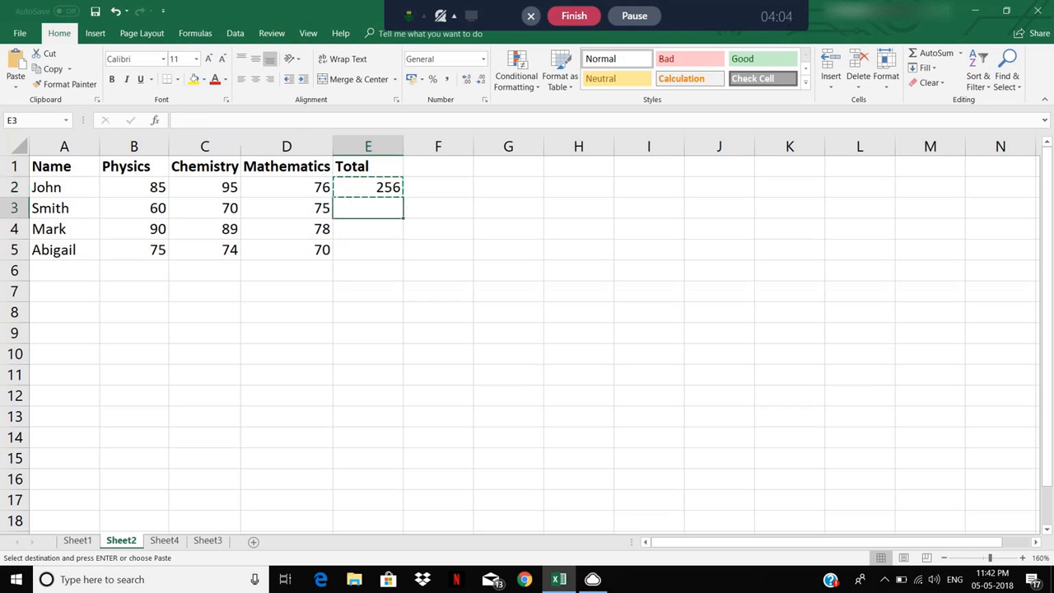
{"action": "key", "text": "ctrl+v"}
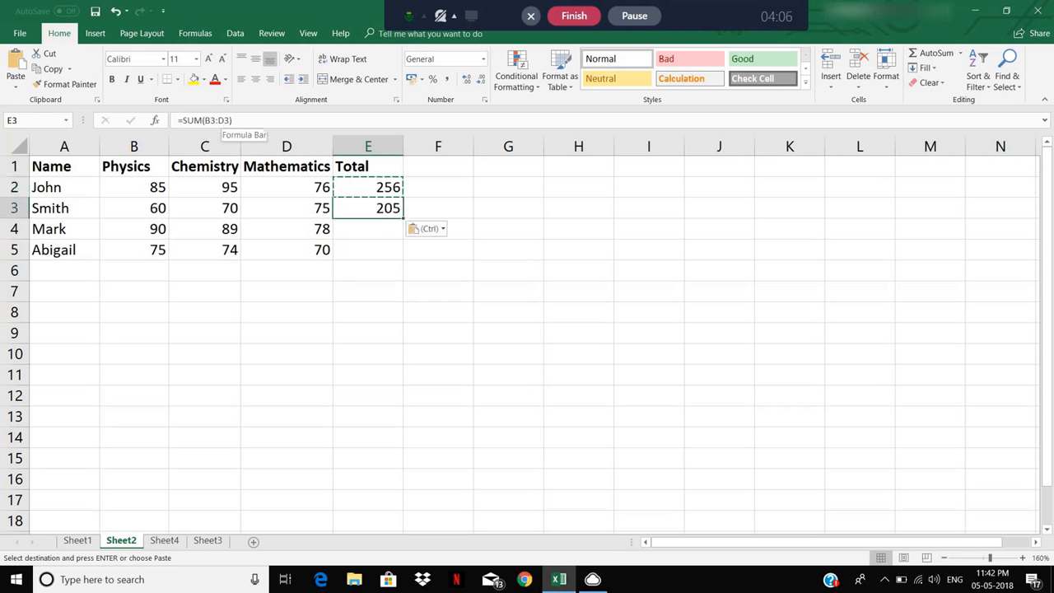
Paste the copied SUM formula into E4 and E5, checking the source formula in E2 first.
{"action": "left_click", "coordinate": [369, 228]}
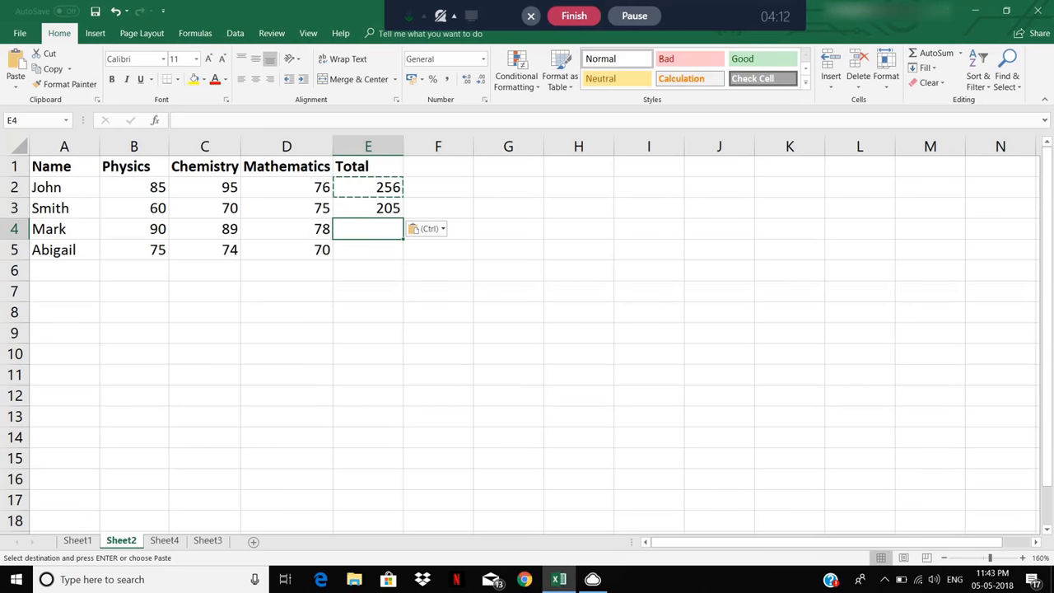
{"action": "left_click", "coordinate": [335, 187]}
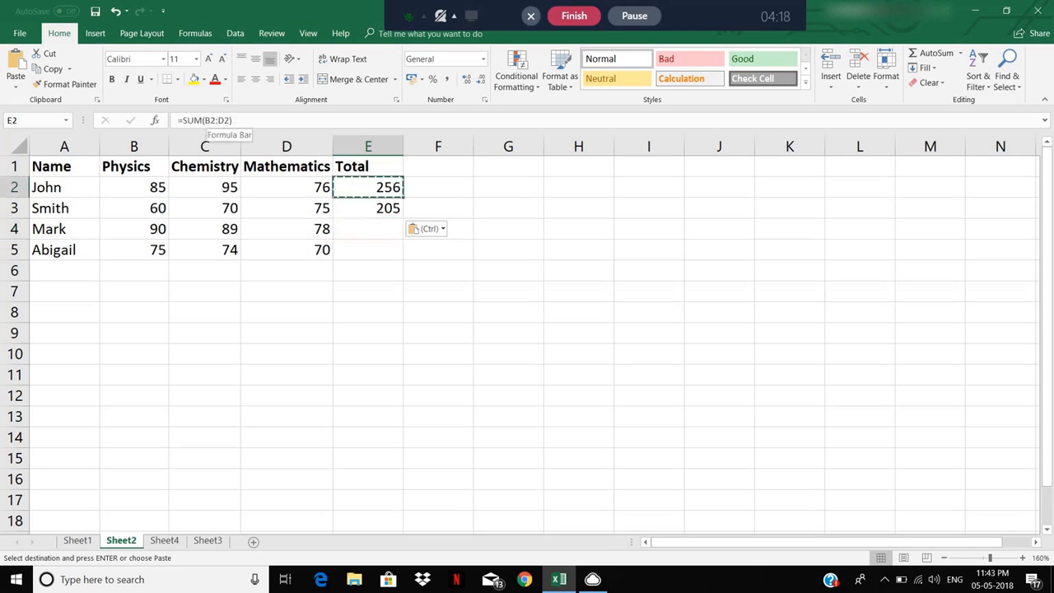
{"action": "left_click", "coordinate": [350, 228]}
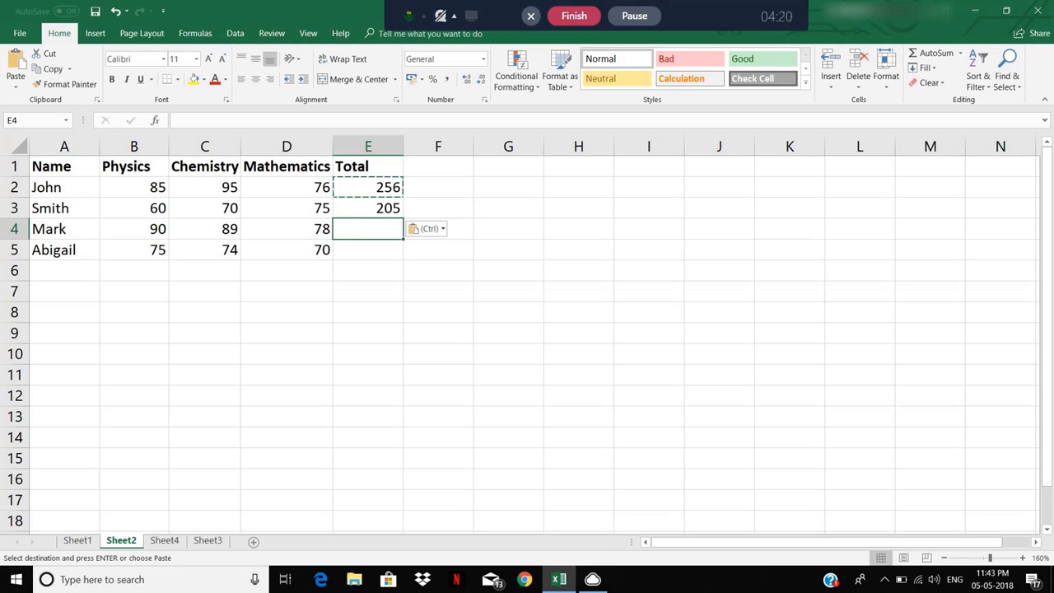
{"action": "key", "text": "ctrl+v"}
{"action": "left_click", "coordinate": [363, 248]}
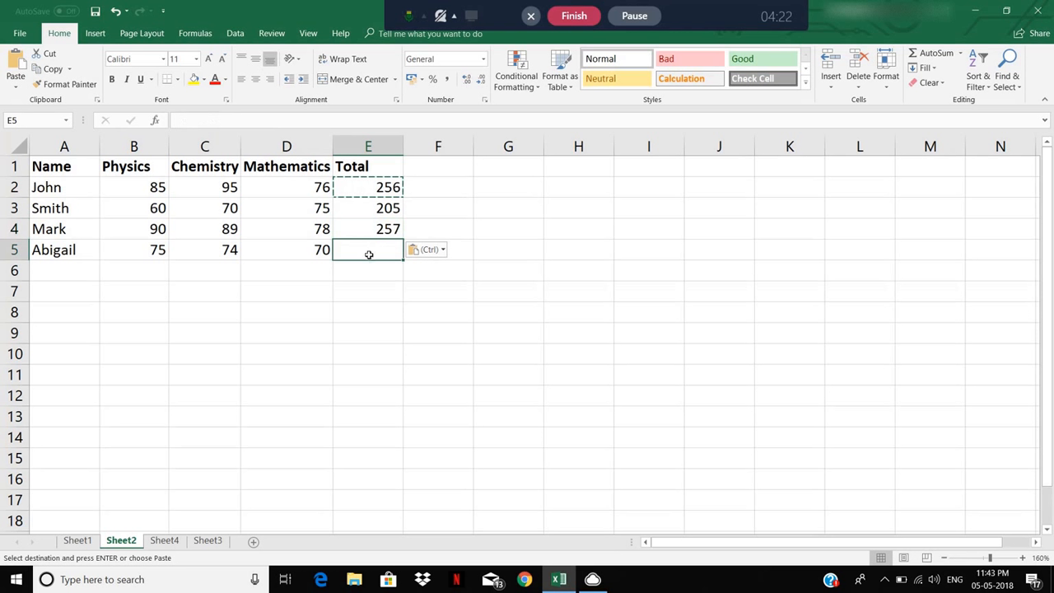
{"action": "key", "text": "ctrl+v"}
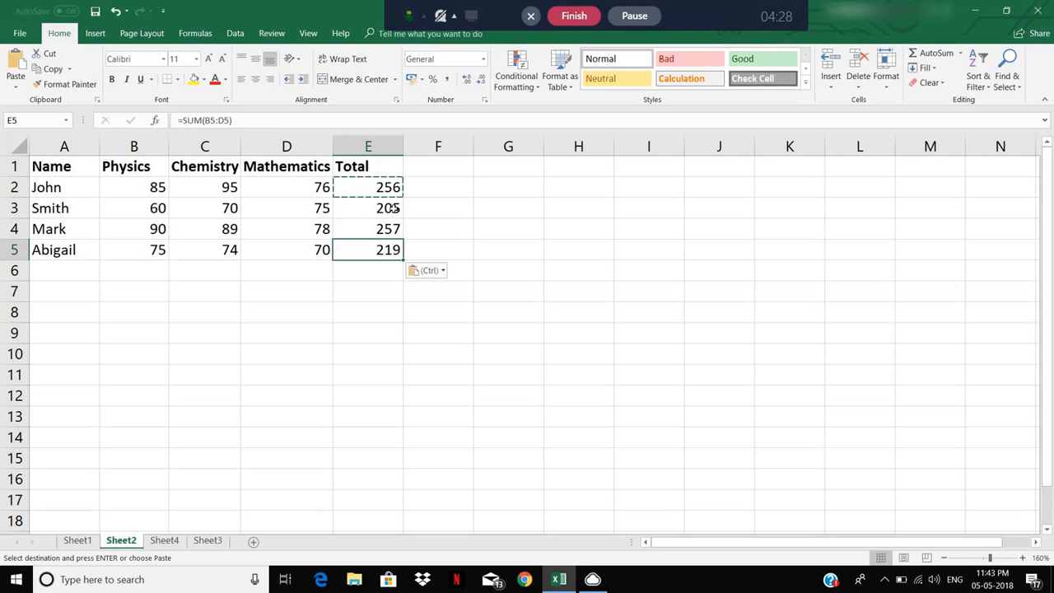
Paste the SUM formula copied from E2 into cell I10, outside the marks table.
{"action": "left_click", "coordinate": [664, 336]}
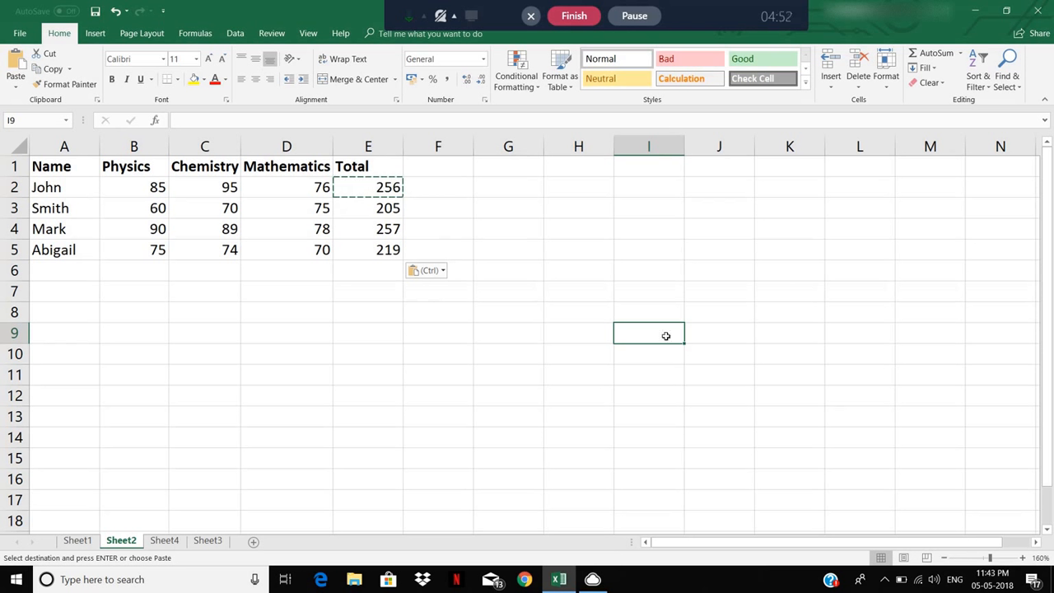
{"action": "left_click", "coordinate": [388, 187]}
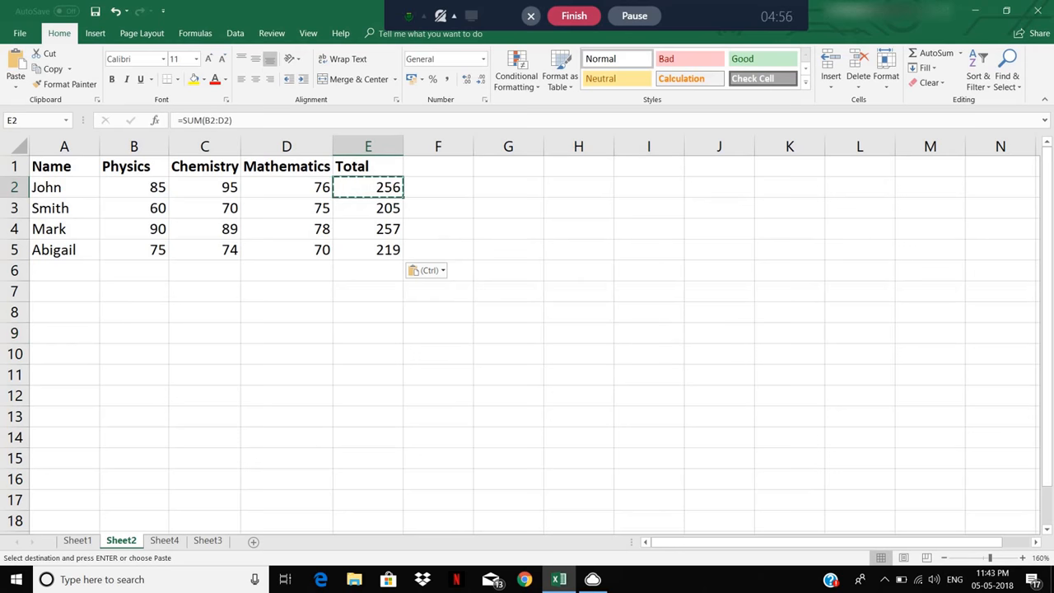
{"action": "left_click", "coordinate": [645, 351]}
{"action": "key", "text": "ctrl+v"}
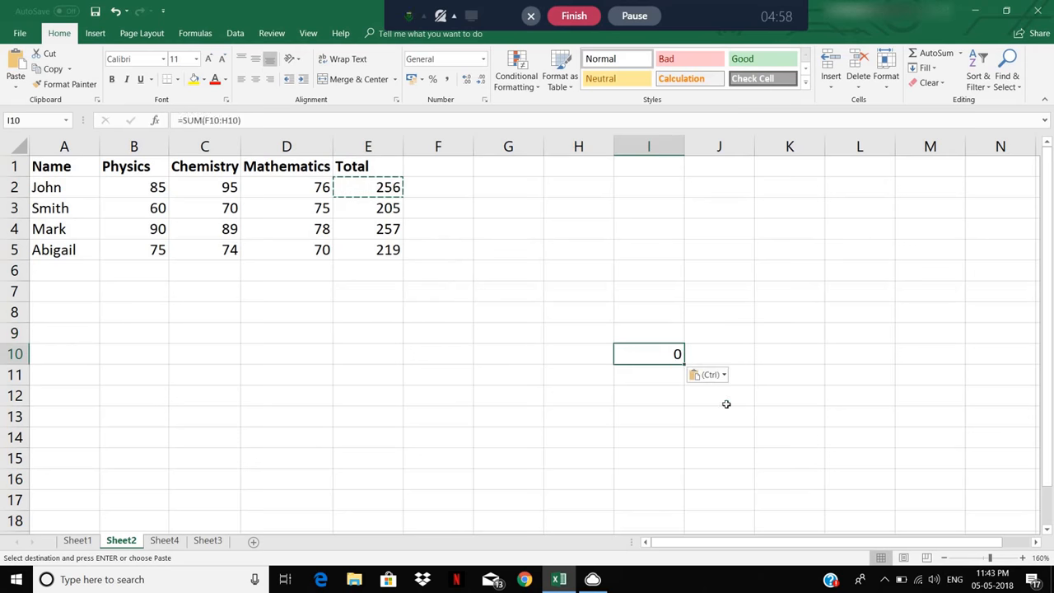
{"action": "left_click", "coordinate": [732, 432]}
Compare the ranges in the formulas of E2 and I10 to see how rows and columns shift.
{"action": "left_click", "coordinate": [661, 359]}
{"action": "left_click", "coordinate": [351, 181]}
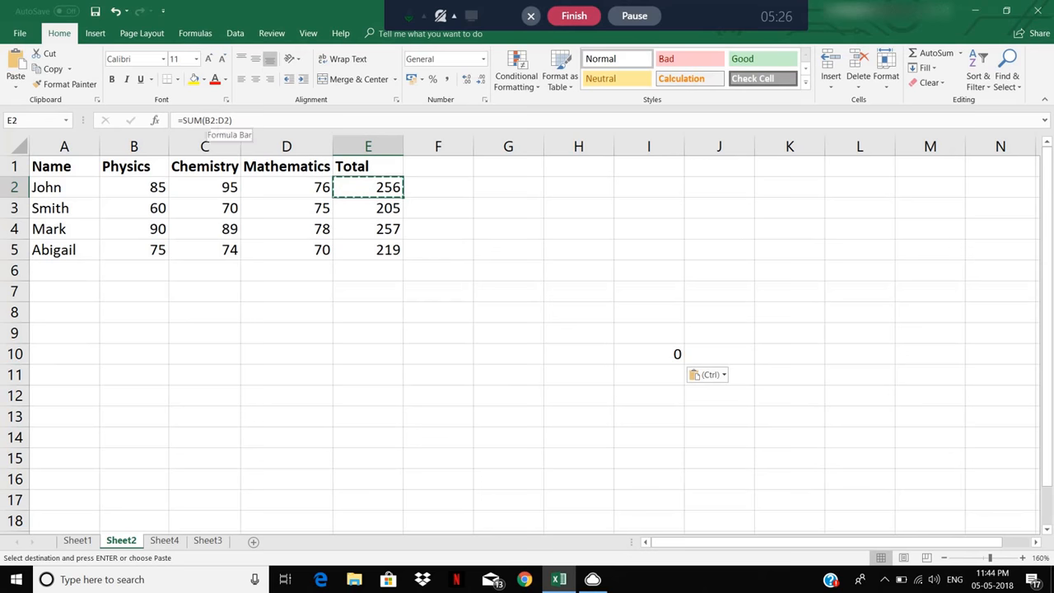
{"action": "left_click", "coordinate": [659, 356]}
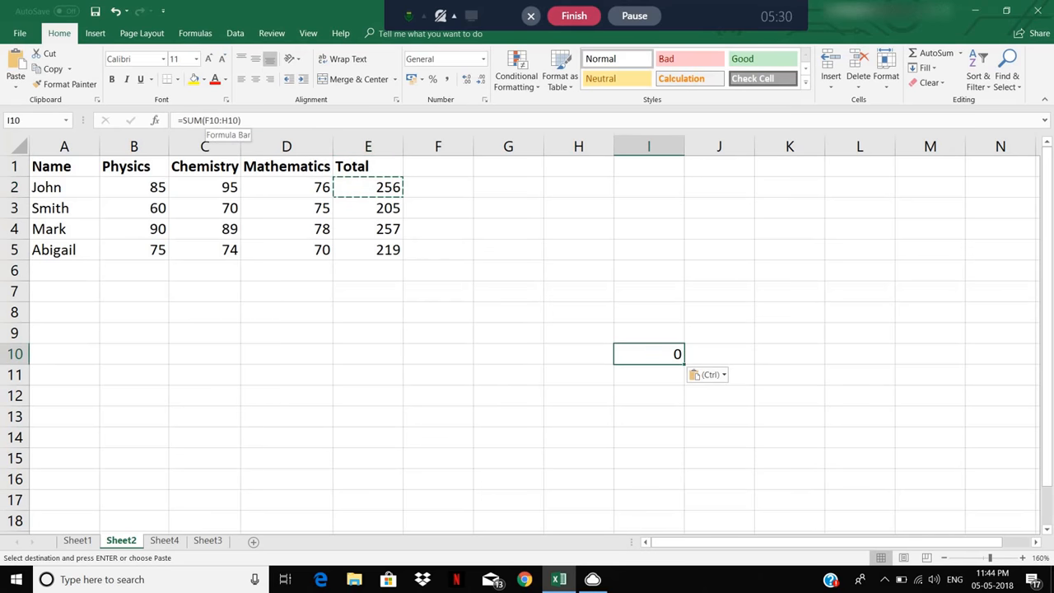
{"action": "left_click", "coordinate": [395, 185]}
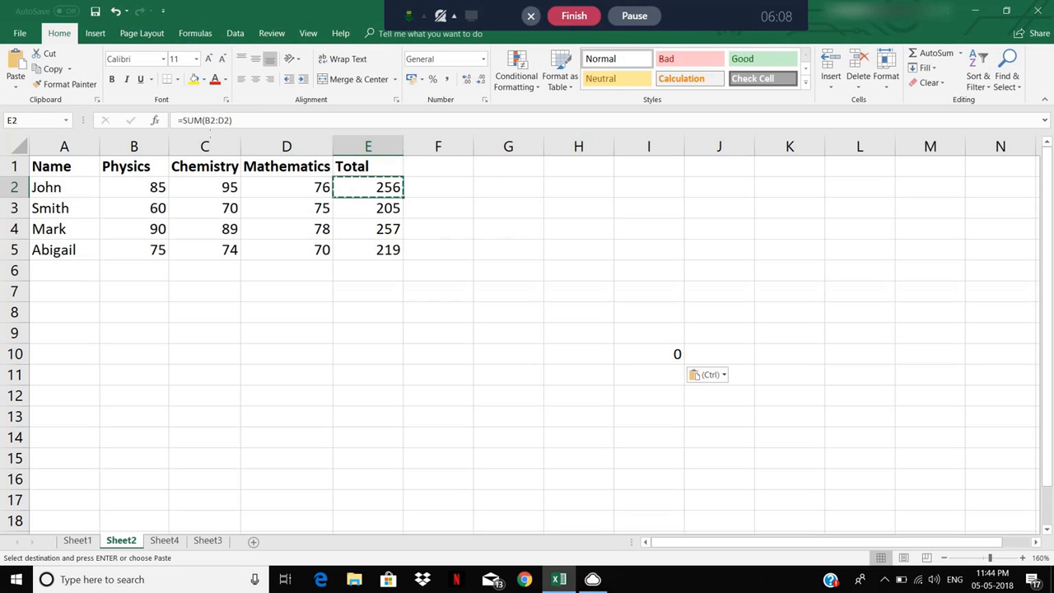
{"action": "left_click", "coordinate": [654, 352]}
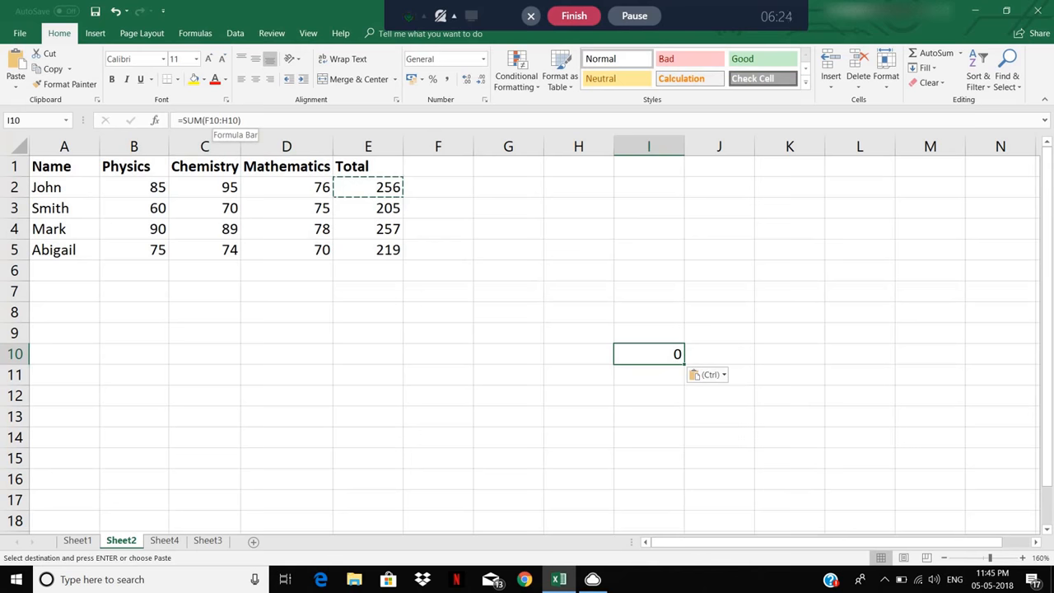
{"action": "left_click", "coordinate": [361, 187]}
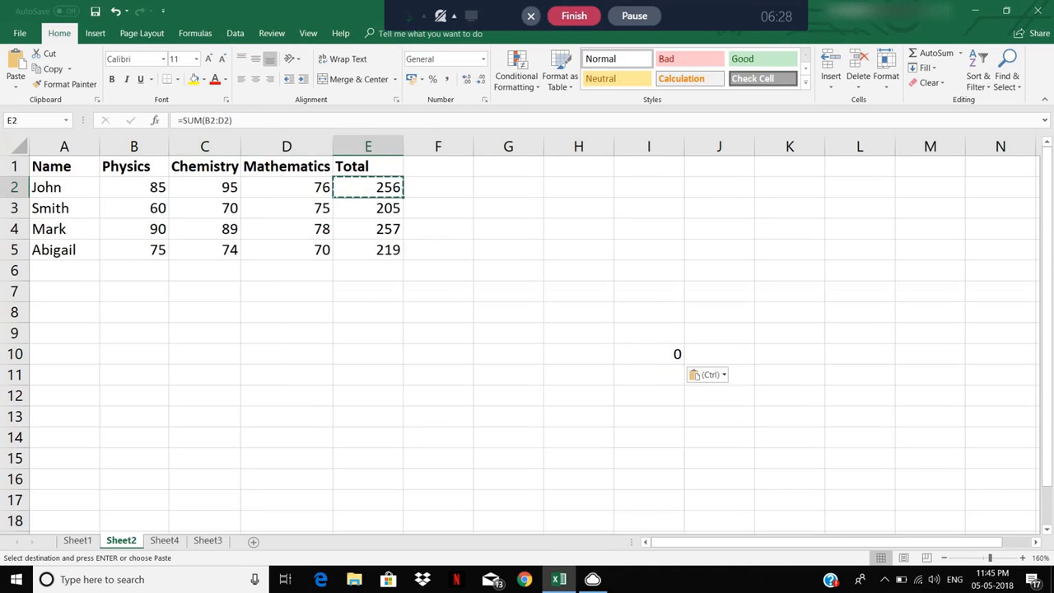
{"action": "left_click", "coordinate": [651, 356]}
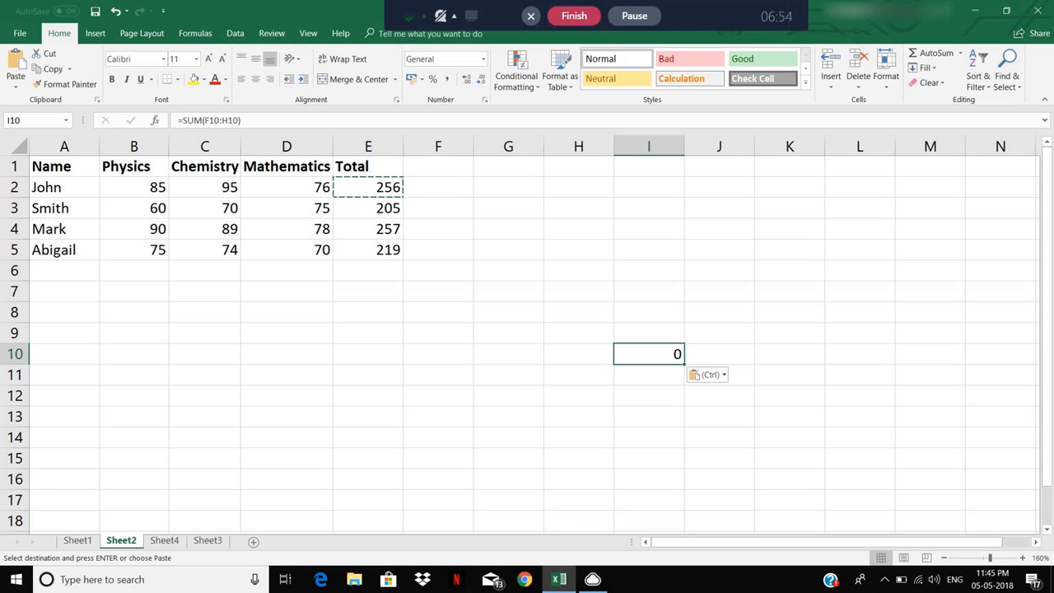
Open Sheet3 and compare the Total formulas in E2 and E5 against the explanatory notes.
{"action": "left_click", "coordinate": [207, 540]}
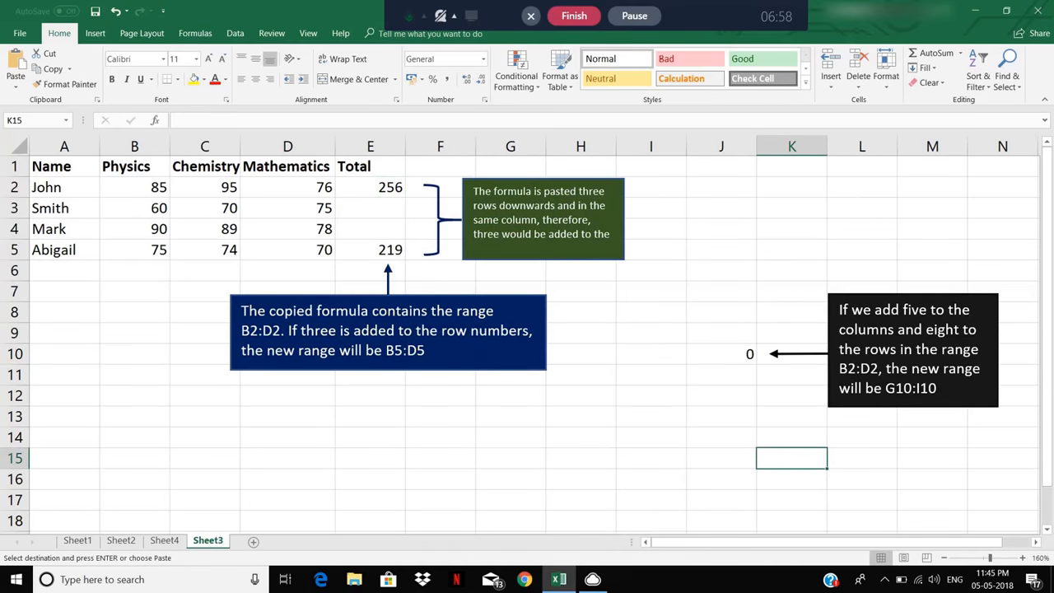
{"action": "left_click", "coordinate": [395, 253]}
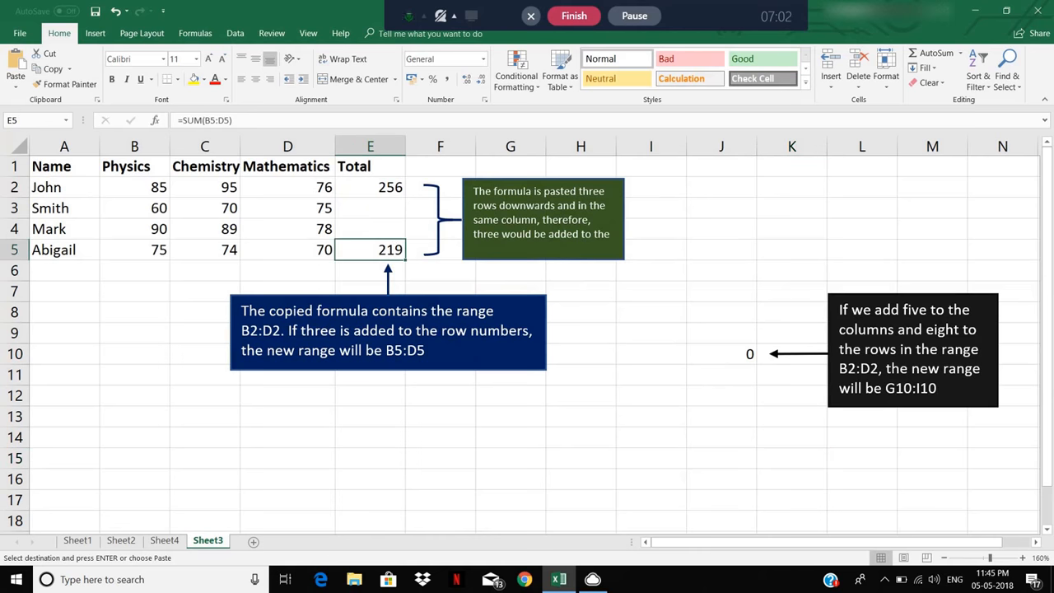
{"action": "left_click", "coordinate": [390, 188]}
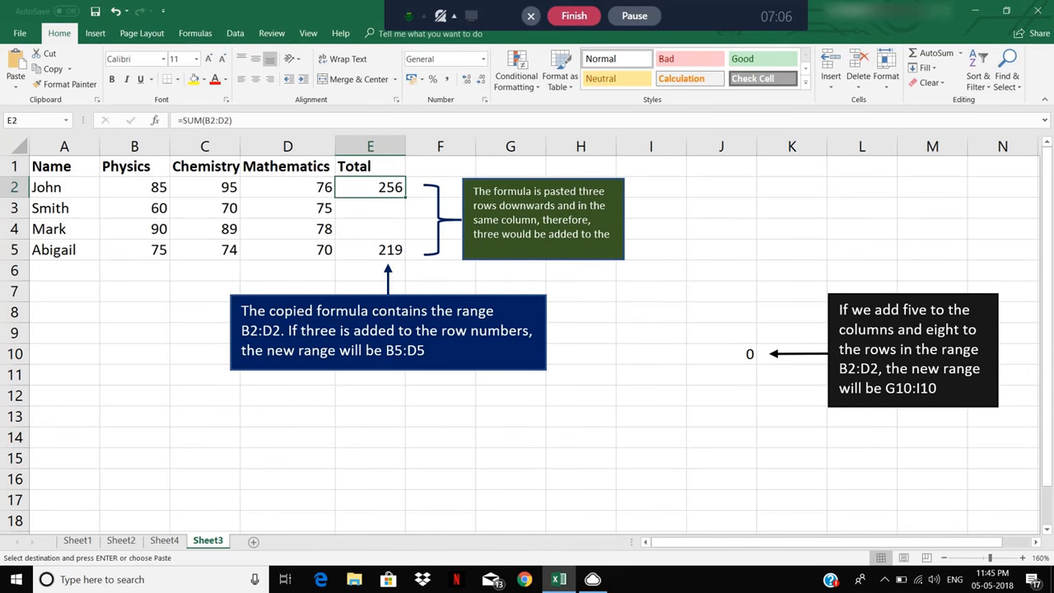
{"action": "left_click", "coordinate": [385, 249]}
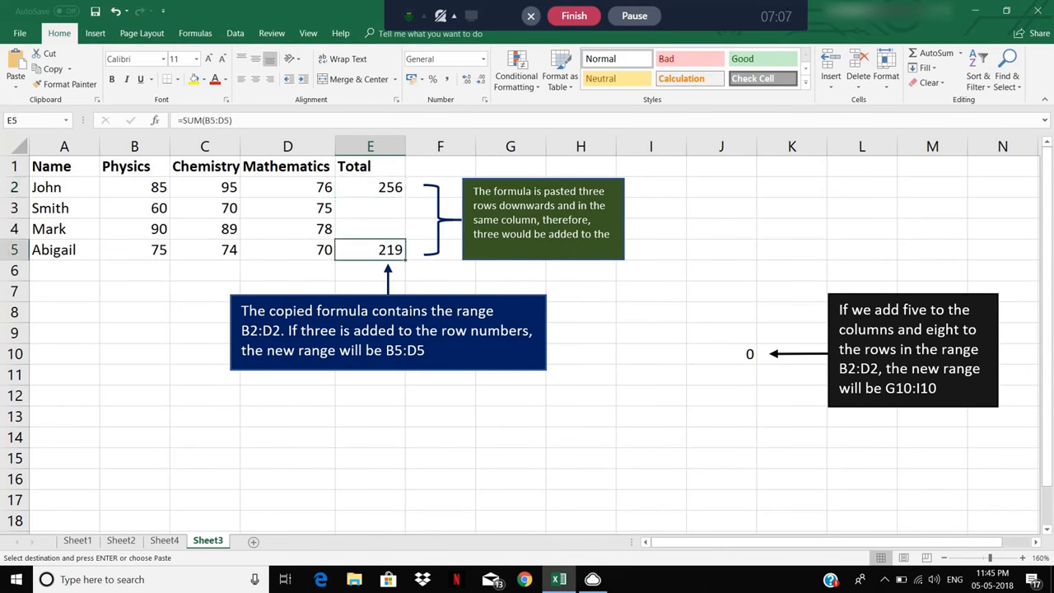
Copy the SUM formula from E2 into E5 on Sheet3.
{"action": "left_click", "coordinate": [391, 198]}
{"action": "left_click", "coordinate": [386, 250]}
{"action": "key", "text": "ctrl+v"}
{"action": "left_click", "coordinate": [700, 432]}
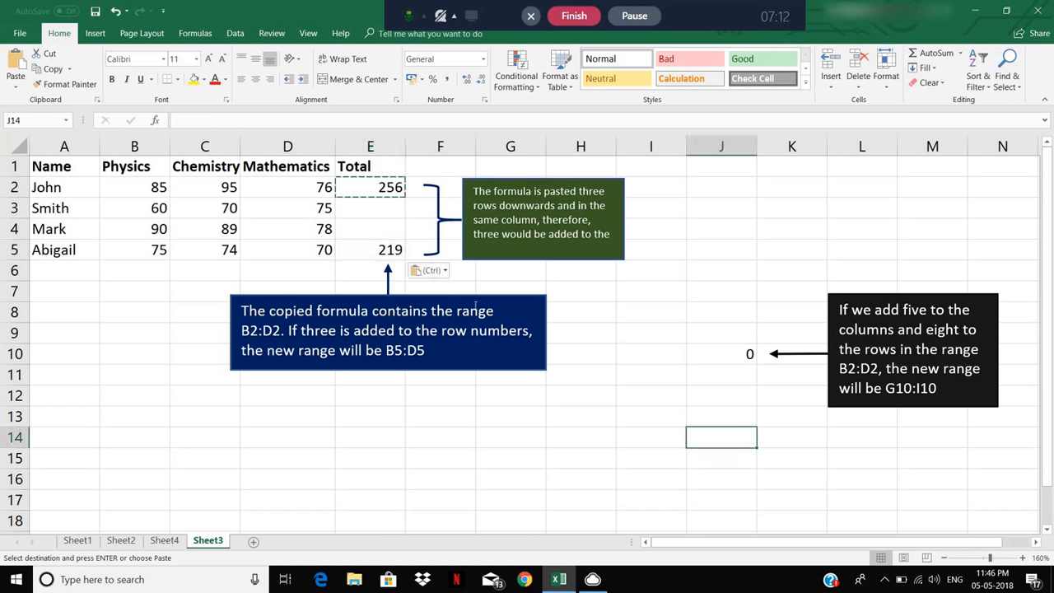
Compare the formulas in E2 and E5, and enlarge the green note until its full text fits.
{"action": "left_click", "coordinate": [385, 249]}
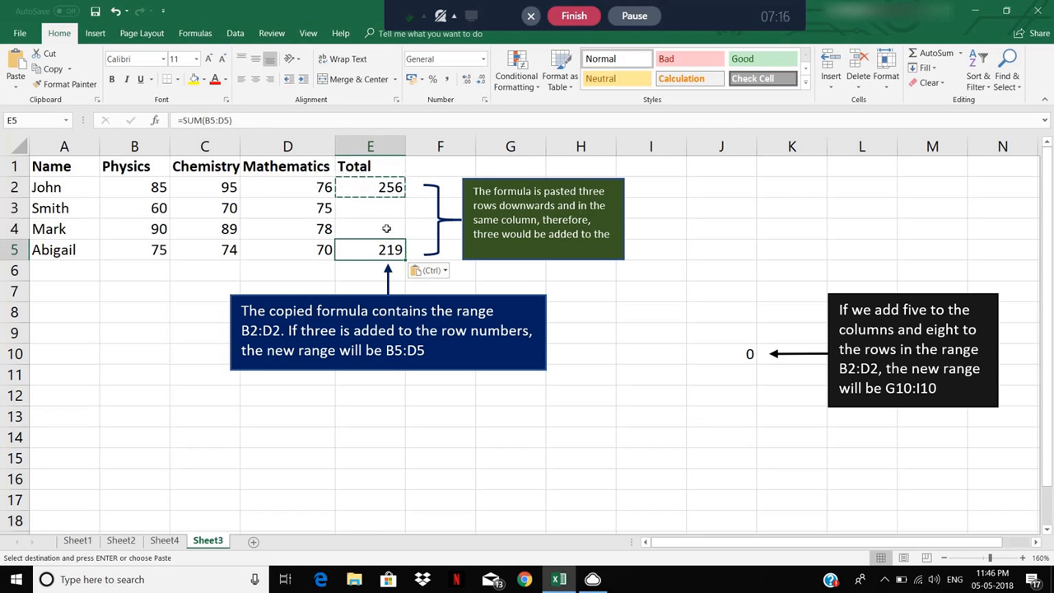
{"action": "left_click", "coordinate": [371, 188]}
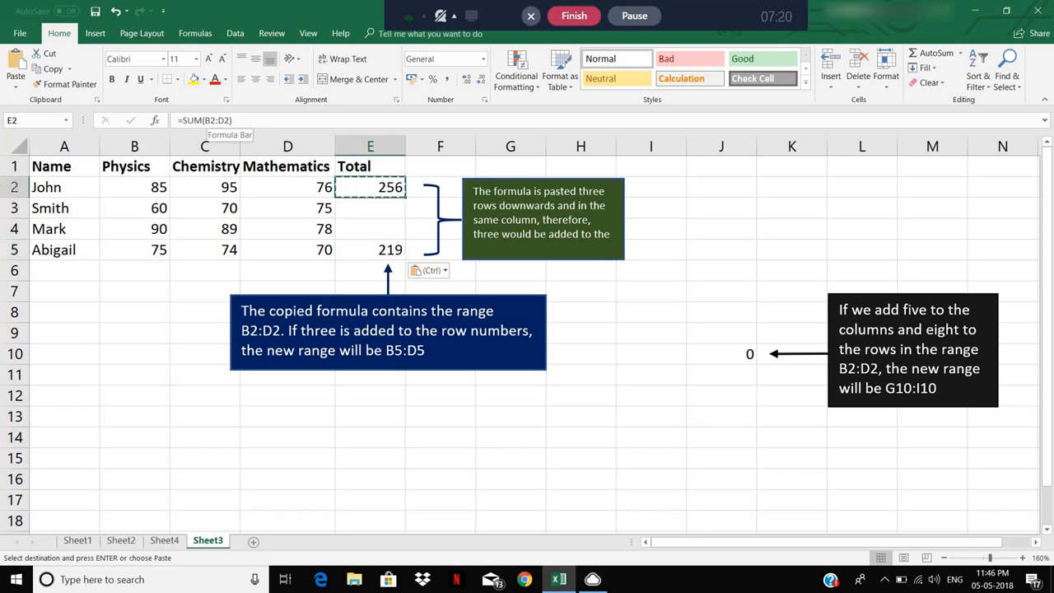
{"action": "left_click", "coordinate": [387, 244]}
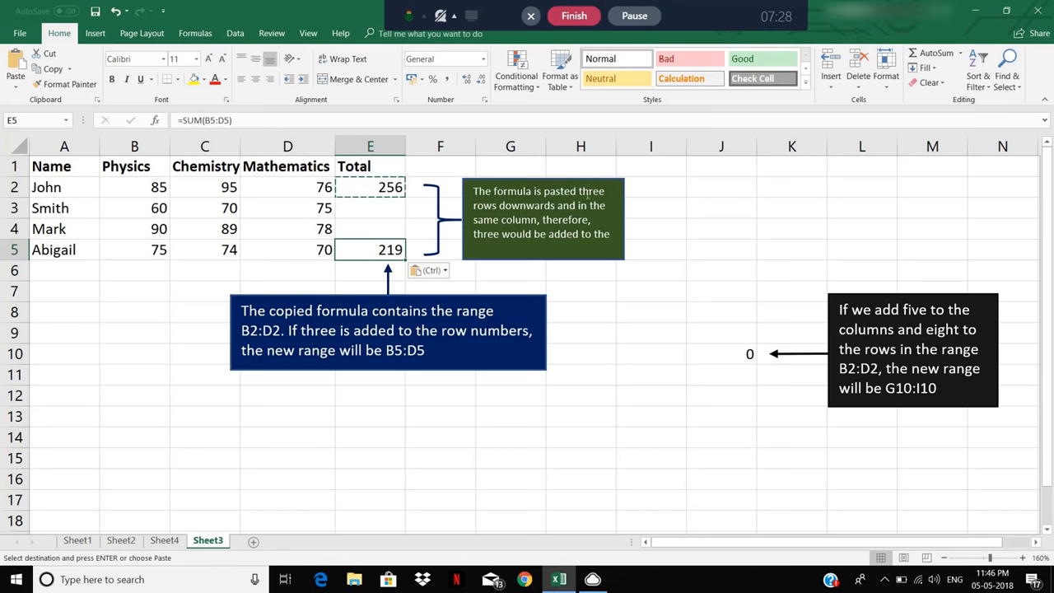
{"action": "left_click", "coordinate": [613, 246]}
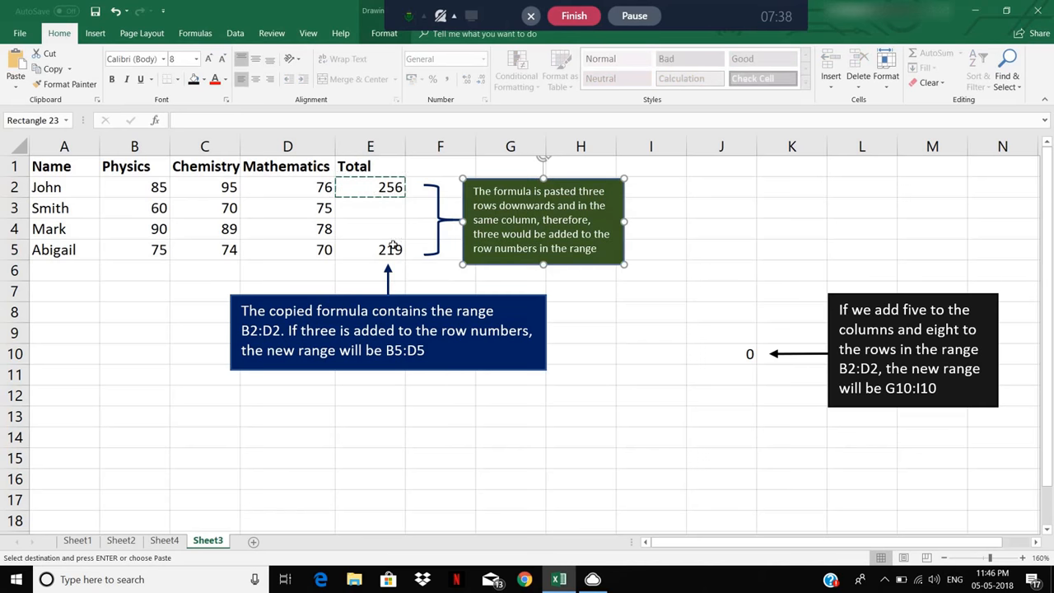
{"action": "left_click", "coordinate": [394, 247]}
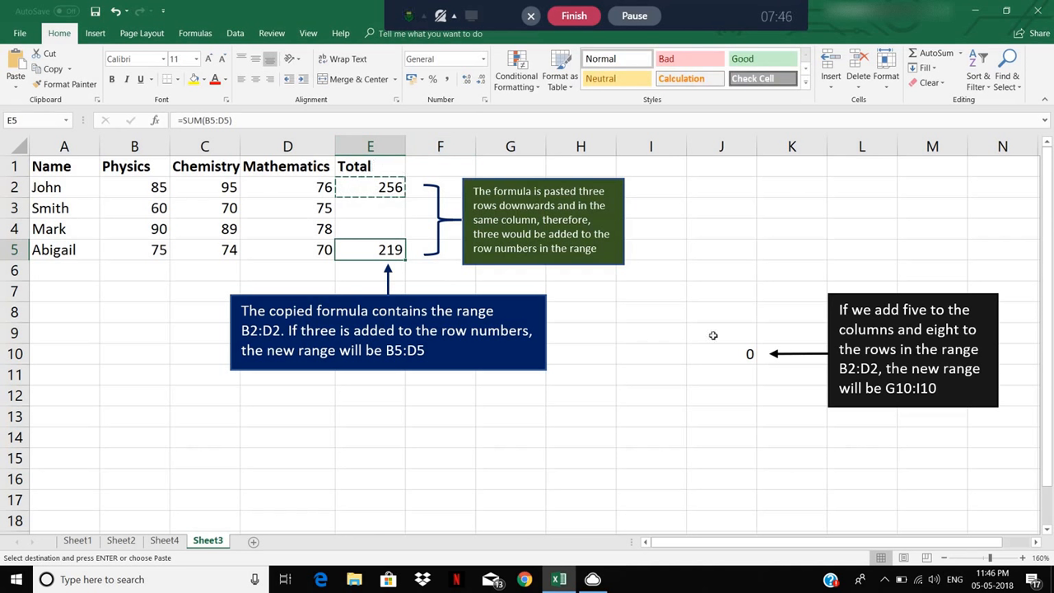
Examine the copied SUM formula in J10 on Sheet3 against the note beside it.
{"action": "left_click", "coordinate": [746, 353]}
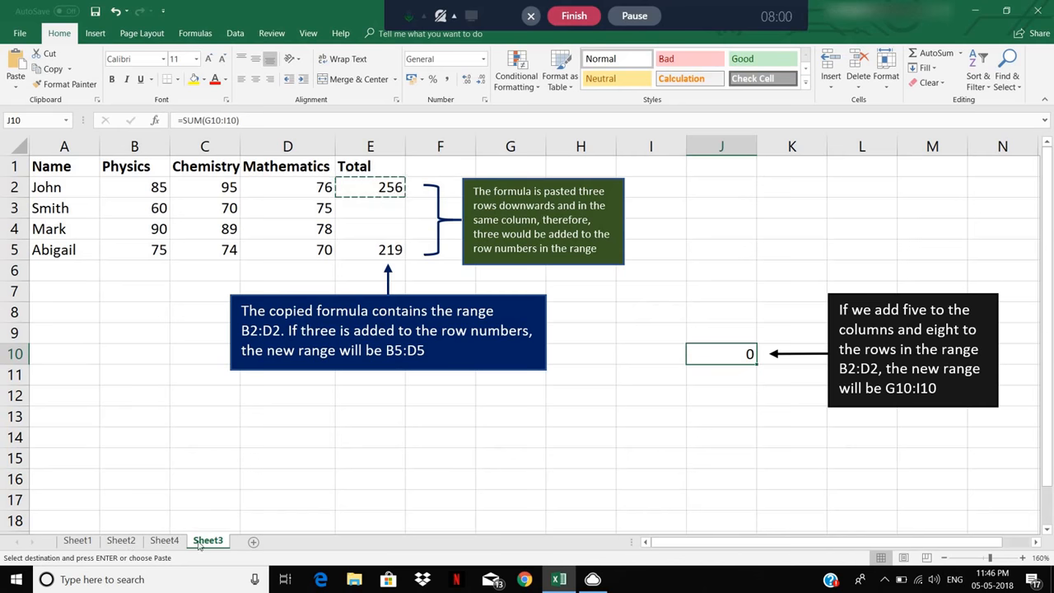
{"action": "left_click", "coordinate": [636, 17]}
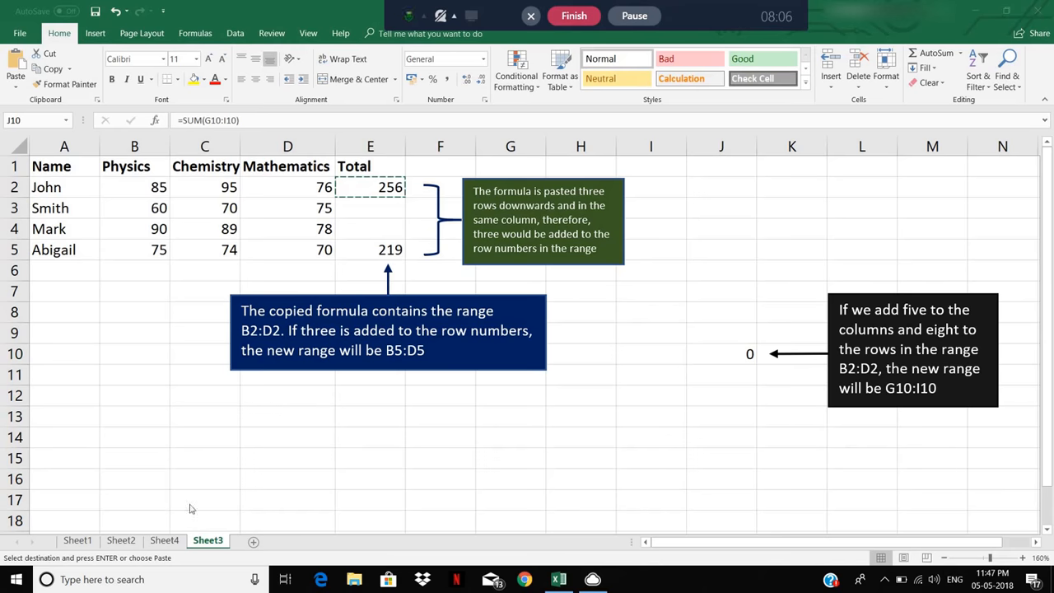
Open Sheet1 and clear the existing tax formulas from D3 and C3.
{"action": "left_click", "coordinate": [83, 542]}
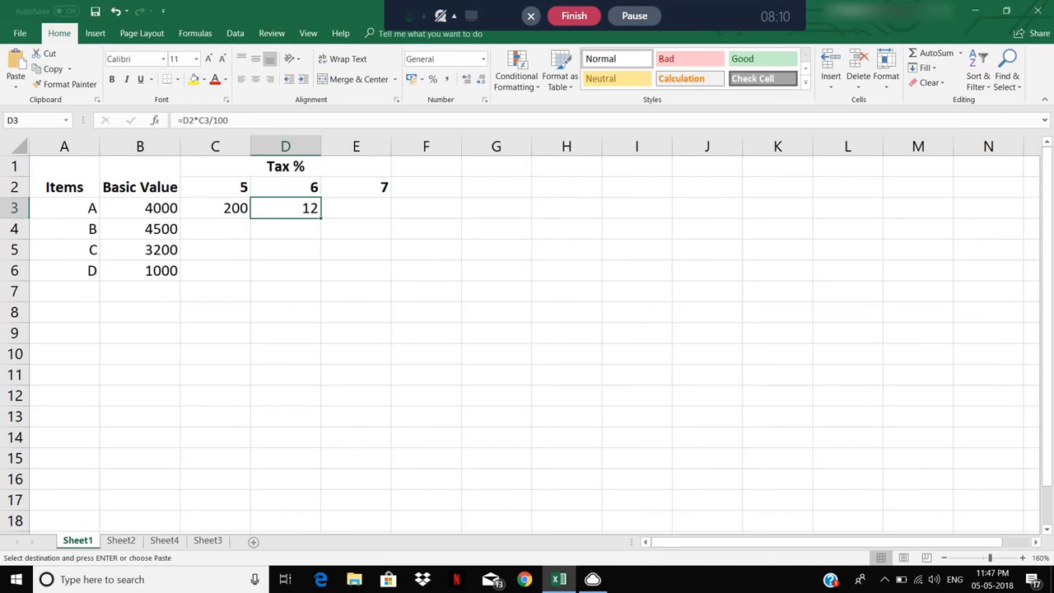
{"action": "key", "text": "Delete"}
{"action": "left_click", "coordinate": [242, 208]}
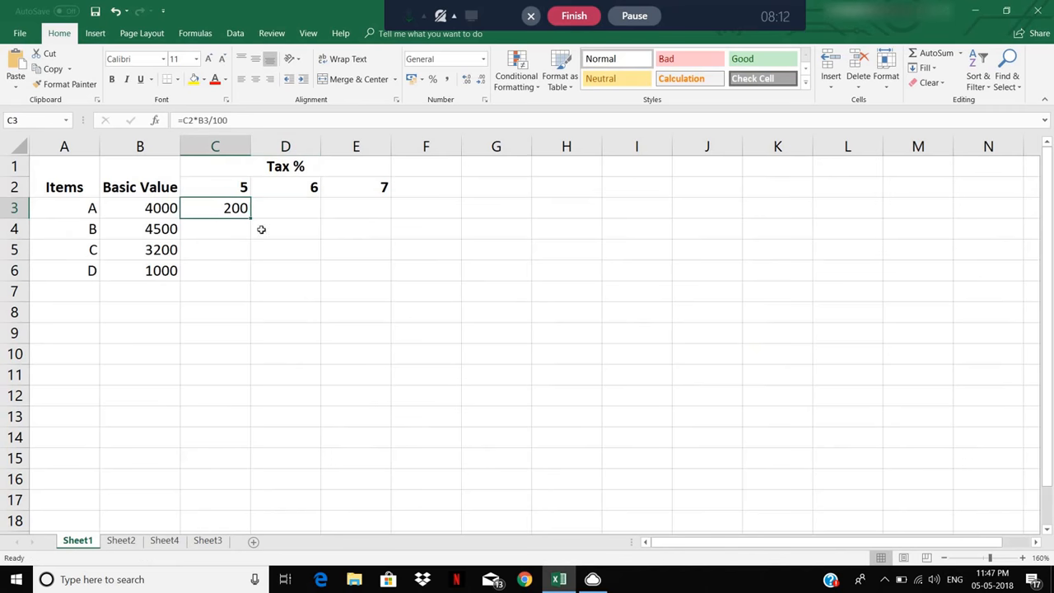
{"action": "key", "text": "Delete"}
{"action": "left_click", "coordinate": [374, 334]}
Review the items, their basic values and the tax percentages in C2:E2 of the Sheet1 table.
{"action": "left_click_drag", "start_coordinate": [77, 169], "coordinate": [419, 282]}
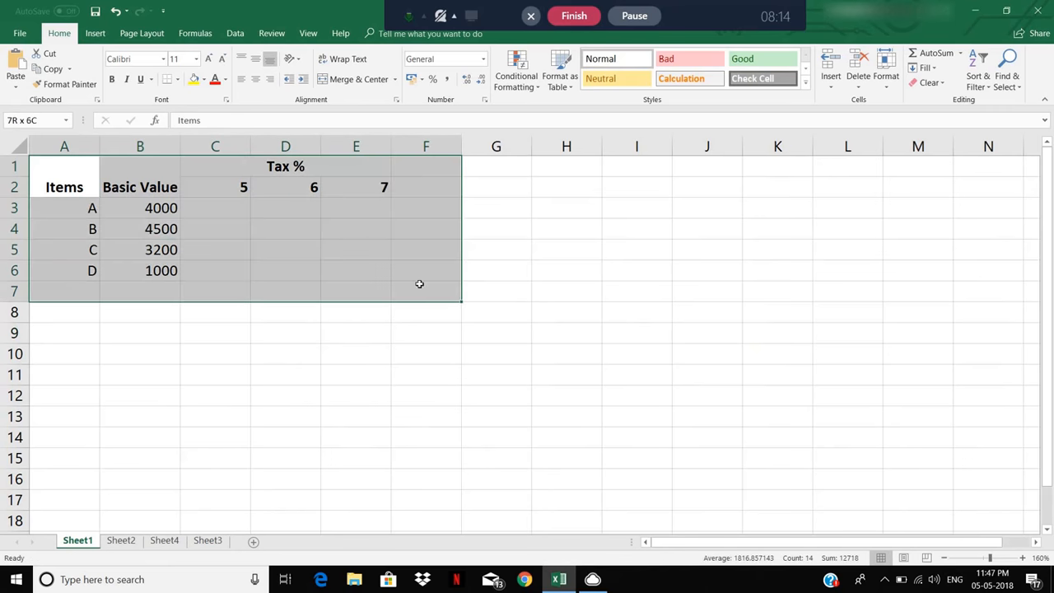
{"action": "left_click", "coordinate": [317, 359]}
{"action": "left_click_drag", "start_coordinate": [80, 207], "coordinate": [88, 271]}
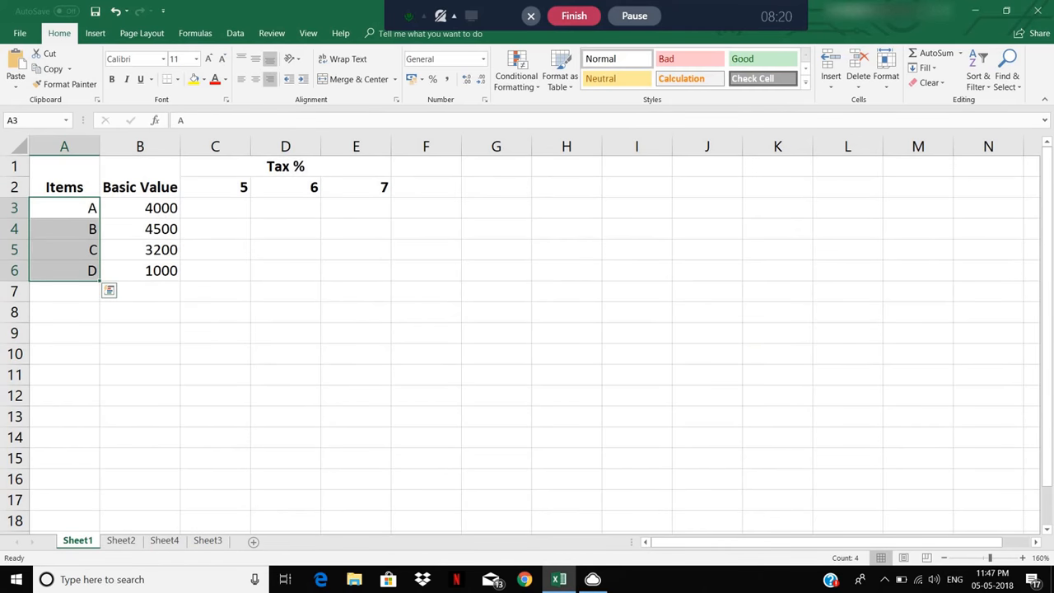
{"action": "left_click", "coordinate": [169, 273]}
{"action": "left_click", "coordinate": [228, 195]}
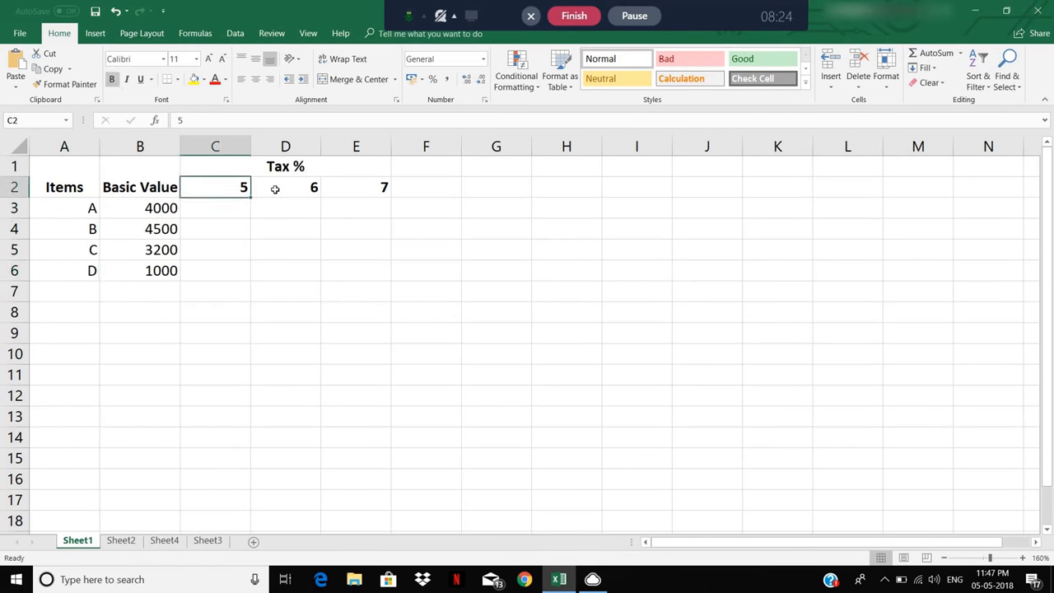
{"action": "left_click", "coordinate": [275, 189]}
{"action": "left_click", "coordinate": [393, 198]}
{"action": "left_click", "coordinate": [388, 196]}
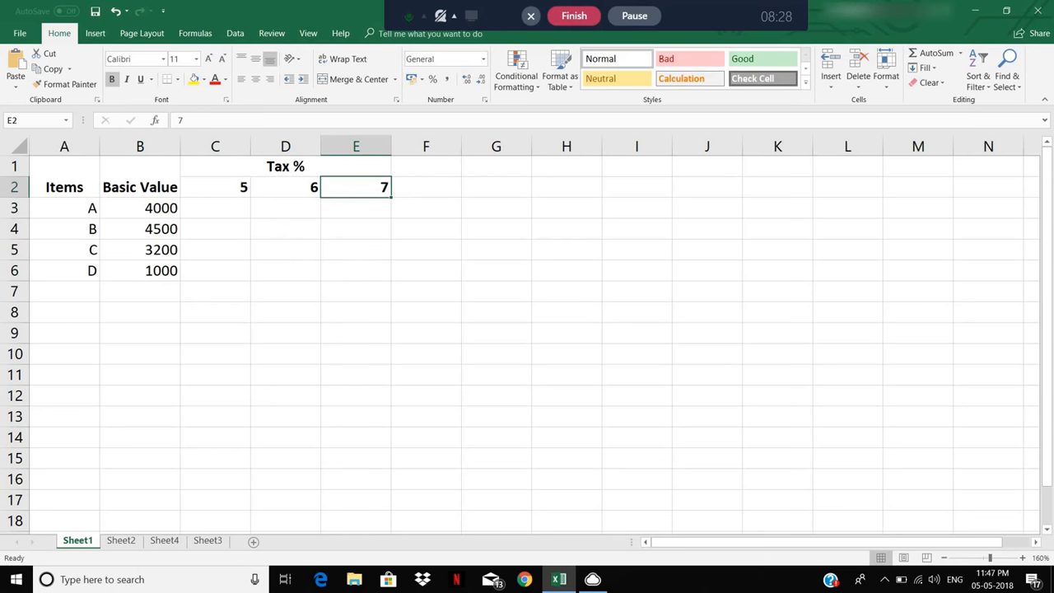
Go through the empty tax cells C3:E6 row by row for items A to D.
{"action": "left_click", "coordinate": [231, 210]}
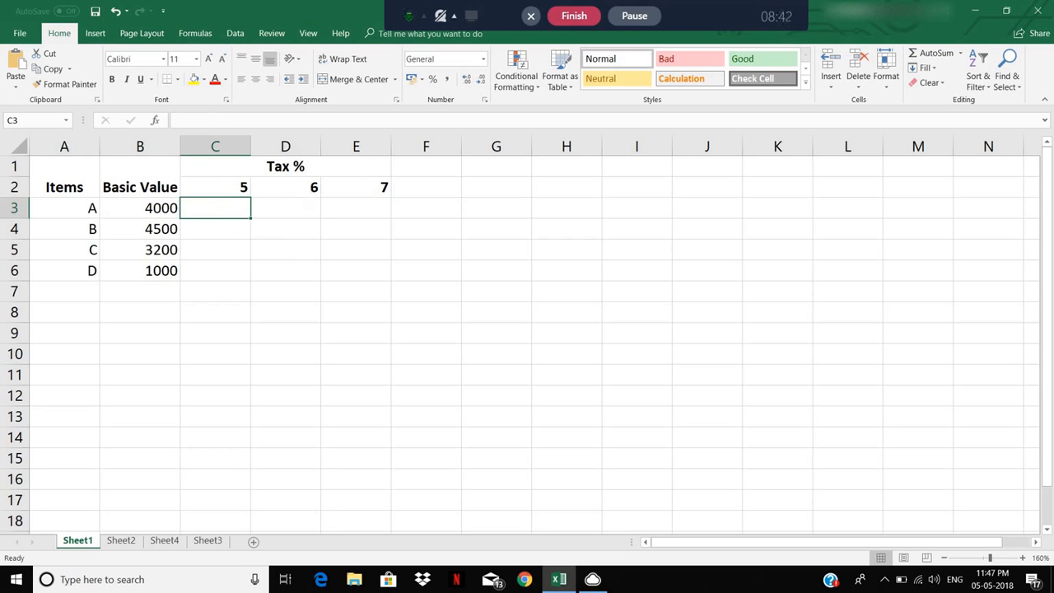
{"action": "left_click", "coordinate": [371, 211]}
{"action": "left_click_drag", "start_coordinate": [233, 208], "coordinate": [343, 207]}
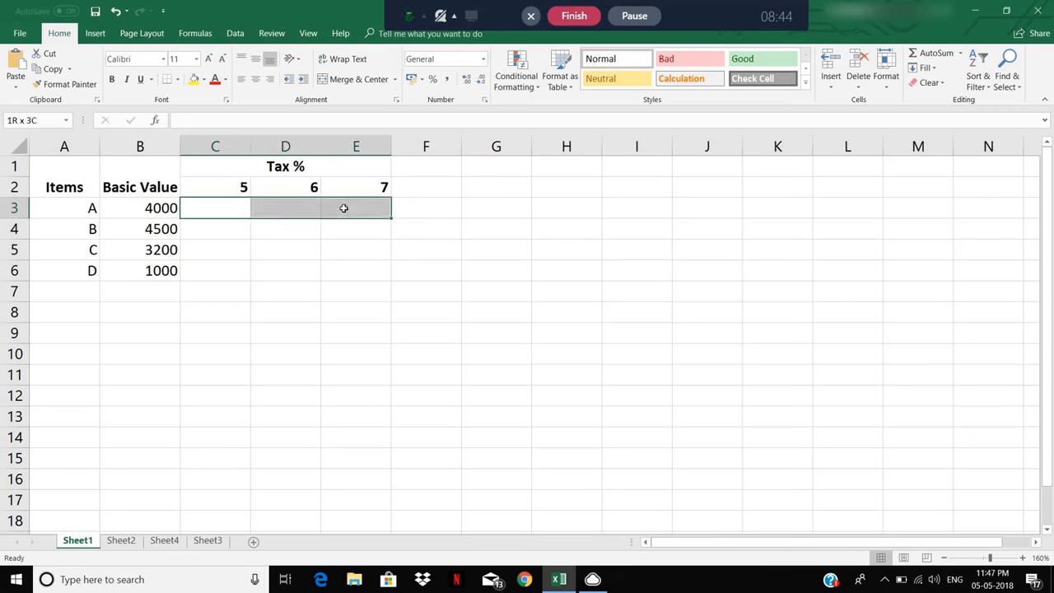
{"action": "left_click_drag", "start_coordinate": [237, 237], "coordinate": [349, 232]}
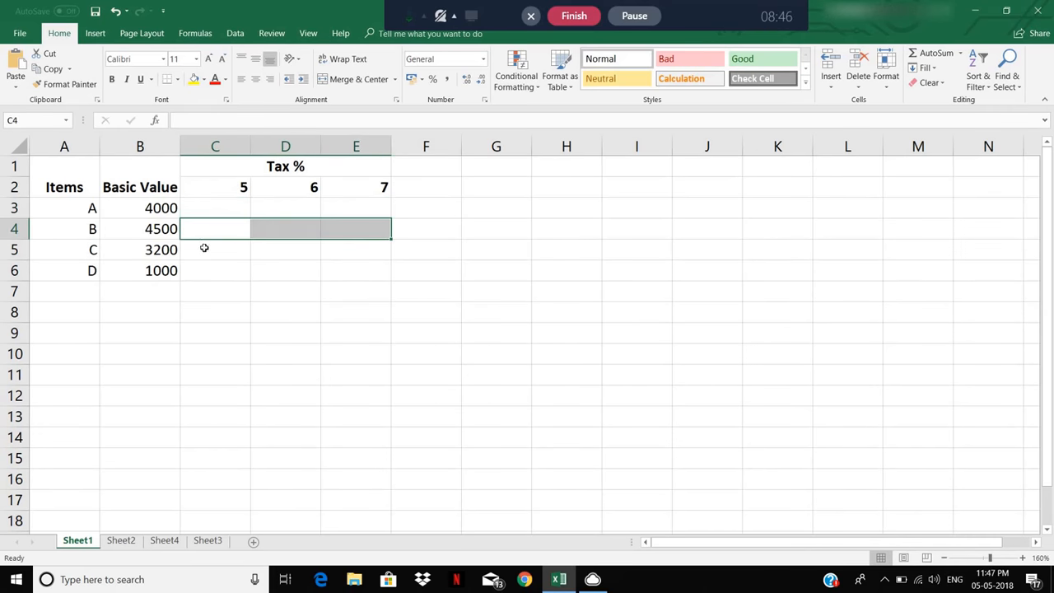
{"action": "left_click", "coordinate": [205, 247]}
{"action": "left_click_drag", "start_coordinate": [273, 250], "coordinate": [352, 247]}
{"action": "left_click_drag", "start_coordinate": [212, 268], "coordinate": [360, 272]}
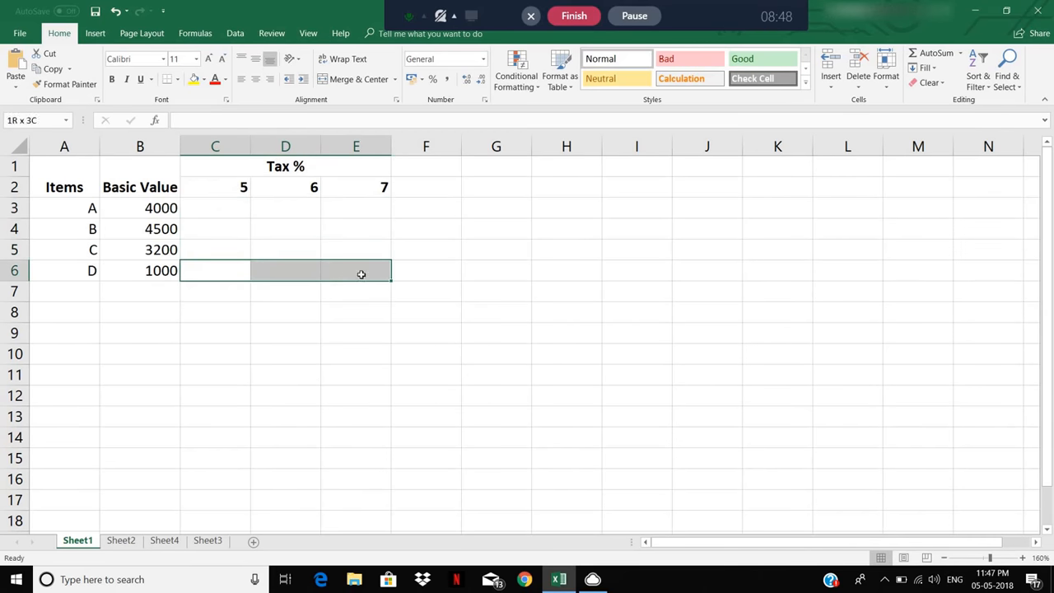
{"action": "left_click", "coordinate": [425, 354]}
Try calculating item A's tax in C3 with the formula =C2*100/B3, and clear the cell.
{"action": "left_click", "coordinate": [215, 208]}
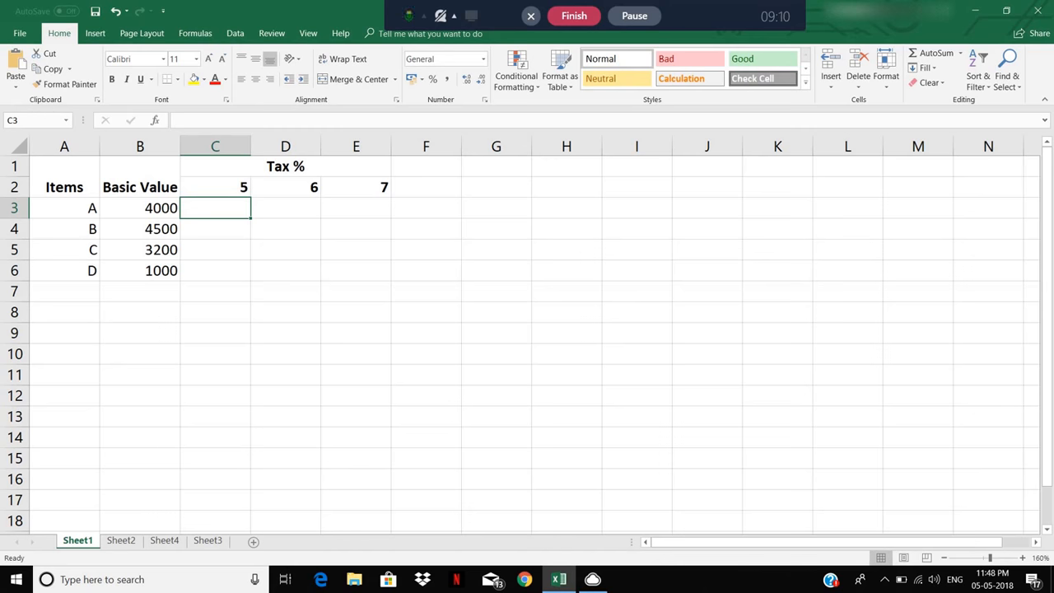
{"action": "type", "text": "="}
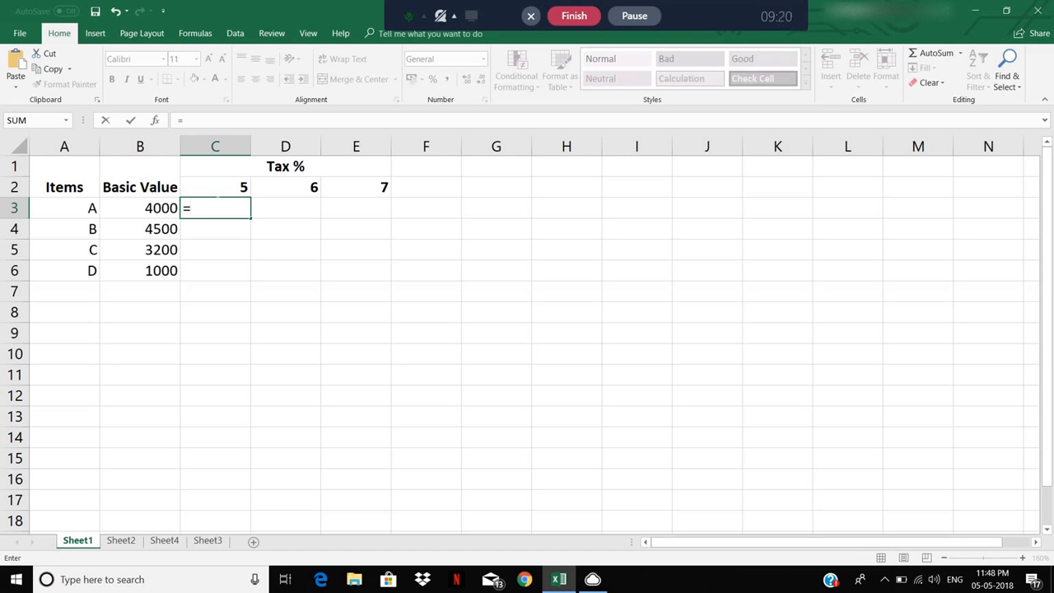
{"action": "left_click", "coordinate": [227, 188]}
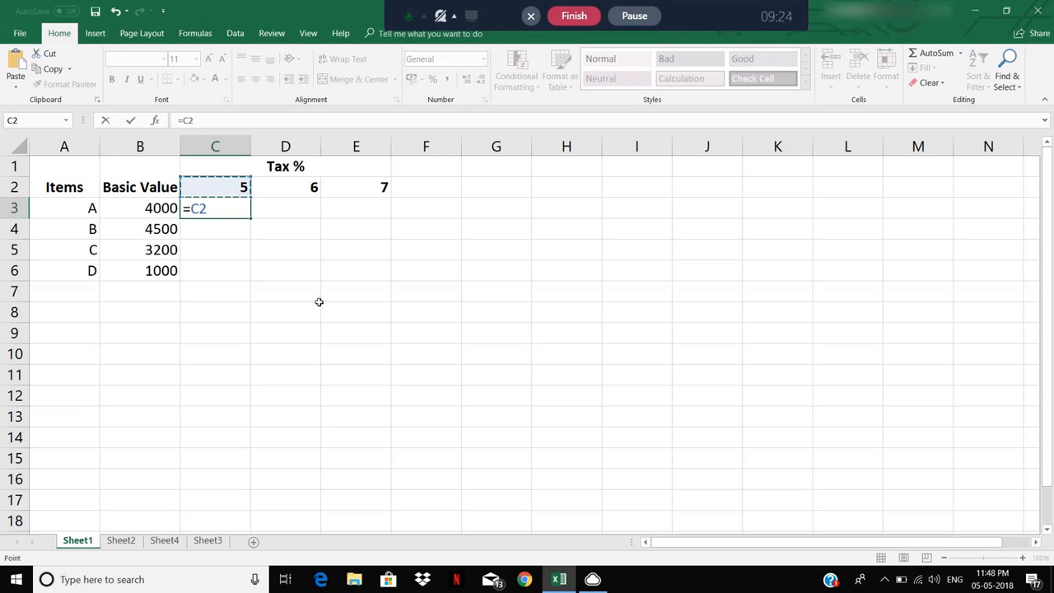
{"action": "type", "text": "*"}
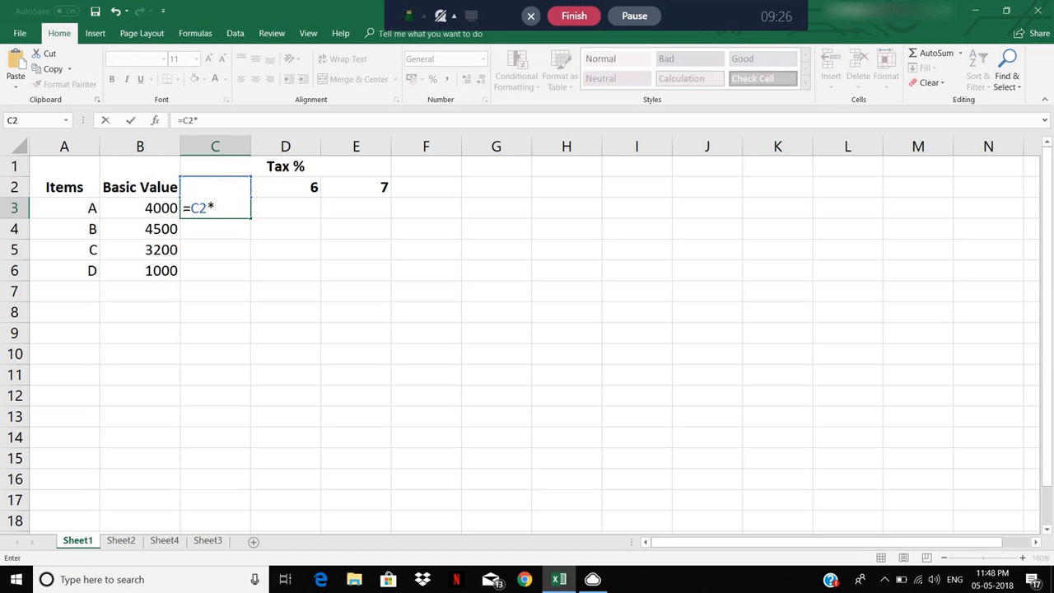
{"action": "type", "text": "100/"}
{"action": "left_click", "coordinate": [131, 207]}
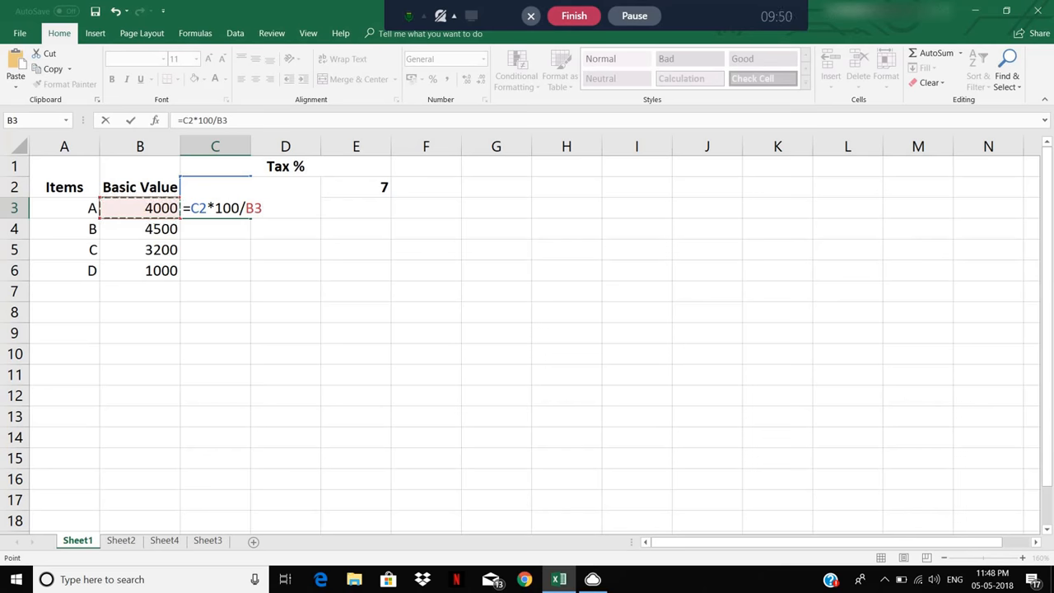
{"action": "key", "text": "Return"}
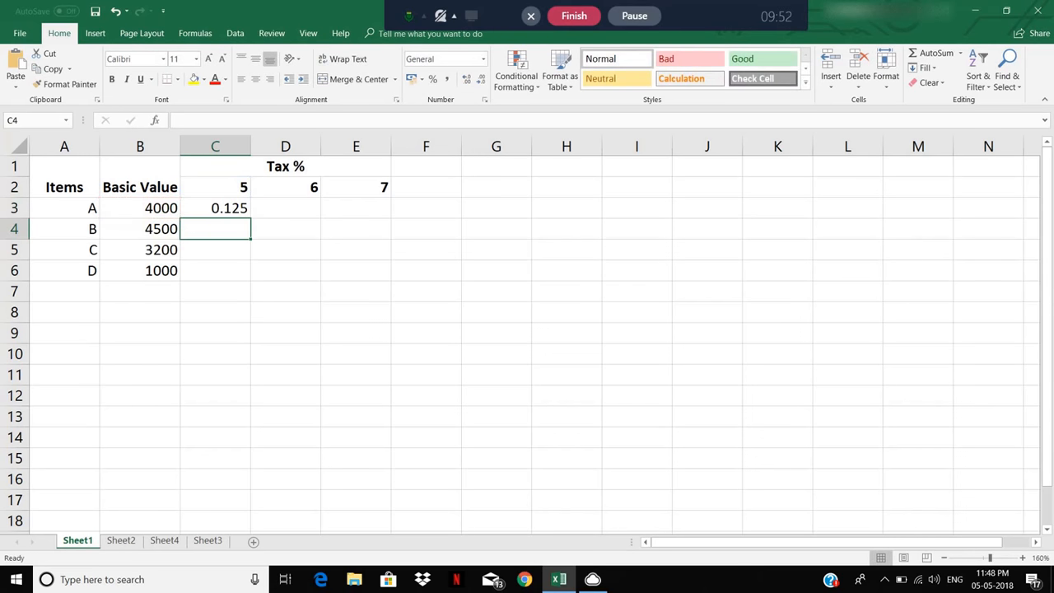
{"action": "left_click", "coordinate": [215, 208]}
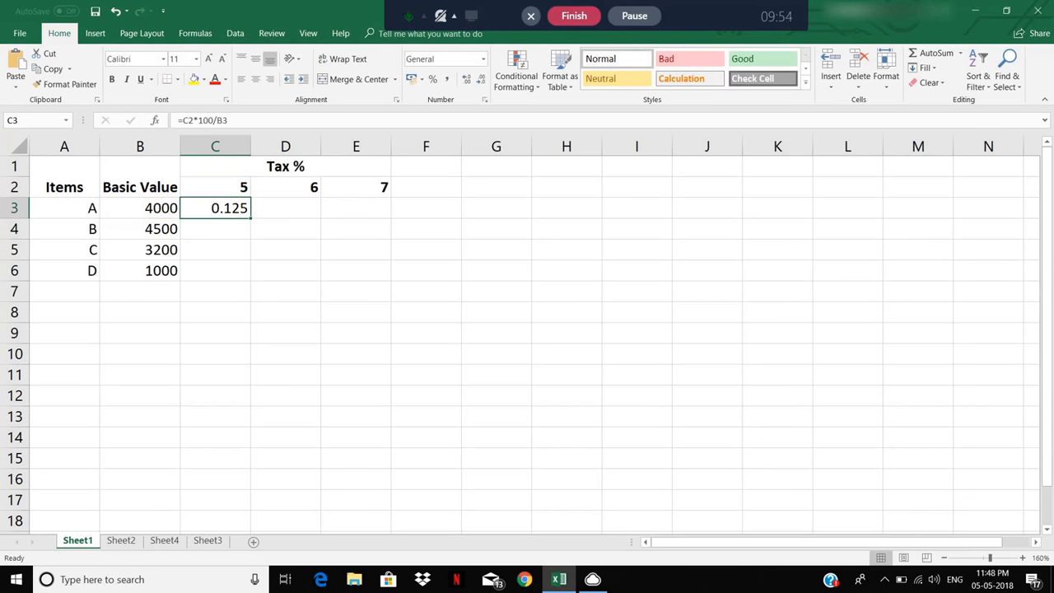
{"action": "key", "text": "Delete"}
Calculate item A's tax at the first rate in C3 with the formula =C2*B3/100.
{"action": "type", "text": "="}
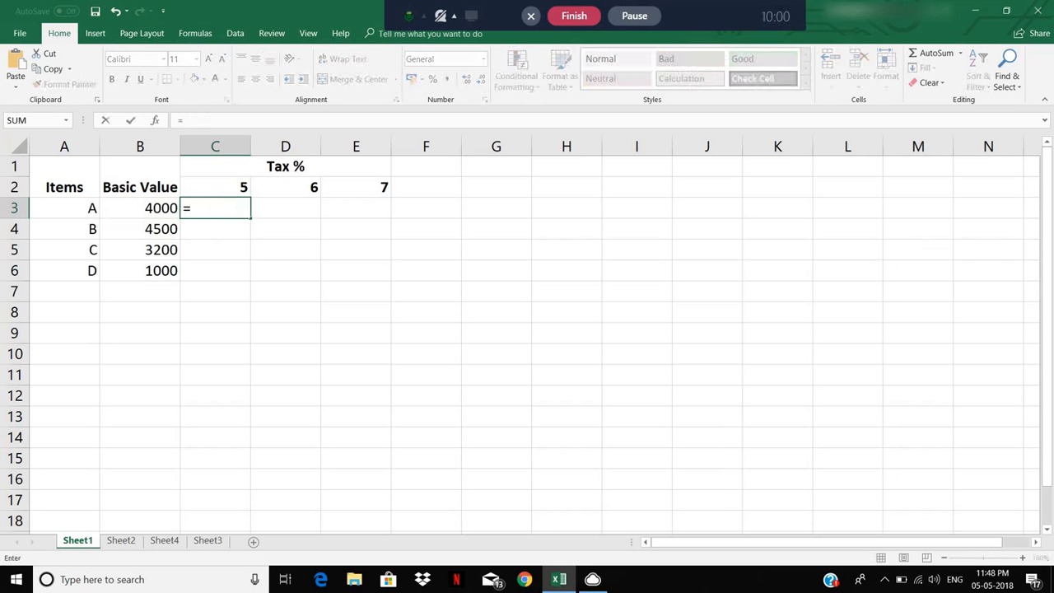
{"action": "key", "text": "Up"}
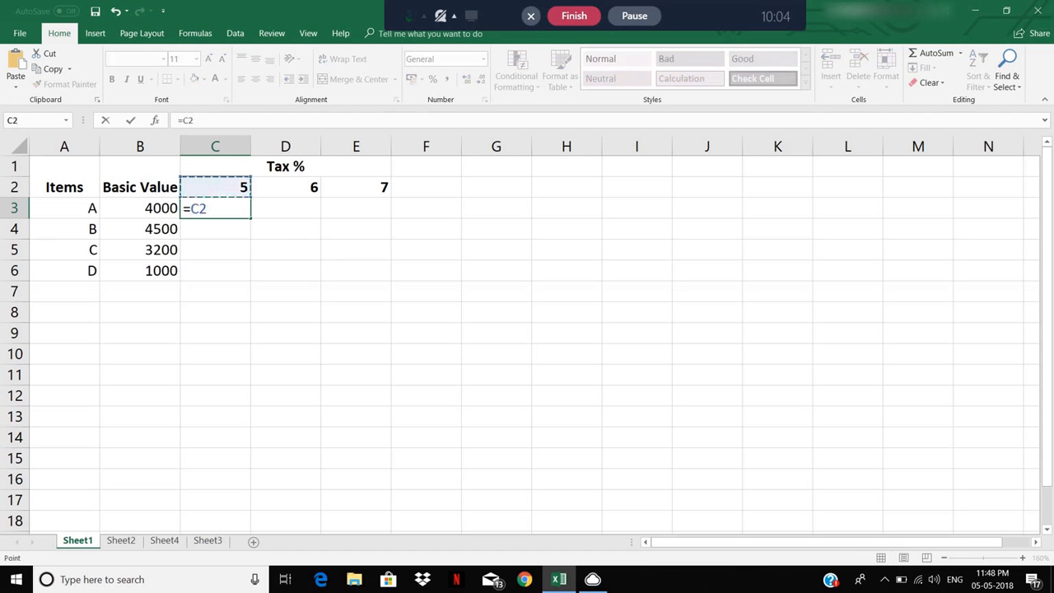
{"action": "type", "text": "*"}
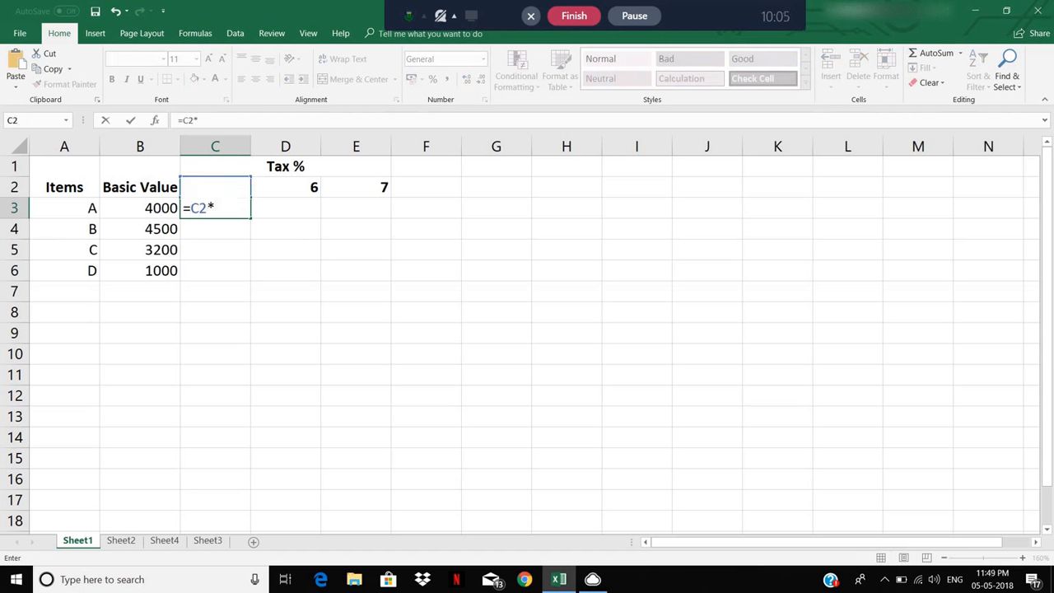
{"action": "left_click", "coordinate": [152, 206]}
{"action": "type", "text": "/100"}
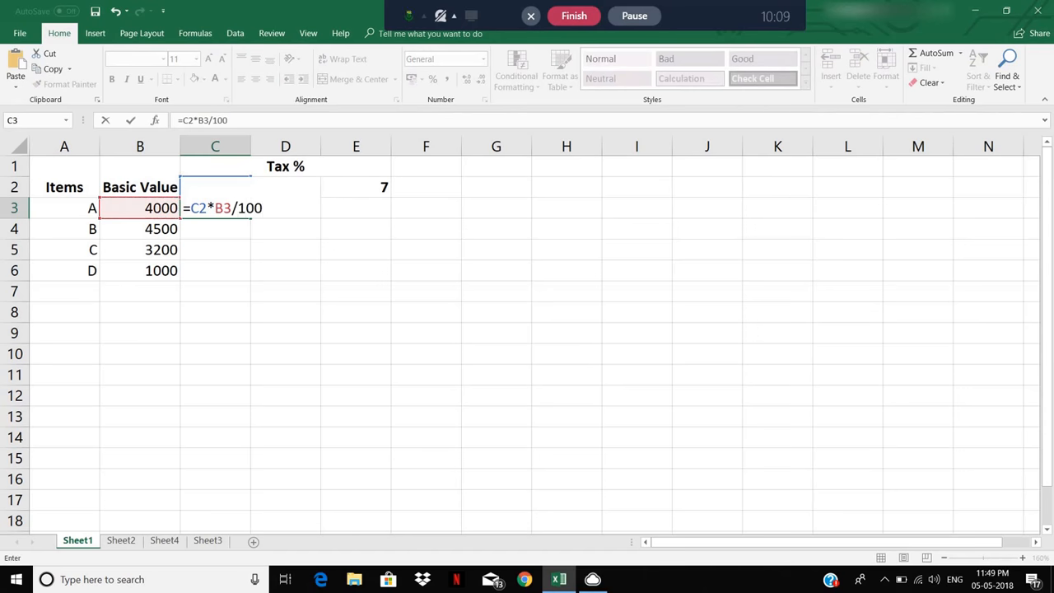
{"action": "key", "text": "Return"}
Copy the tax formula from C3 into C4 for item B.
{"action": "left_click", "coordinate": [215, 208]}
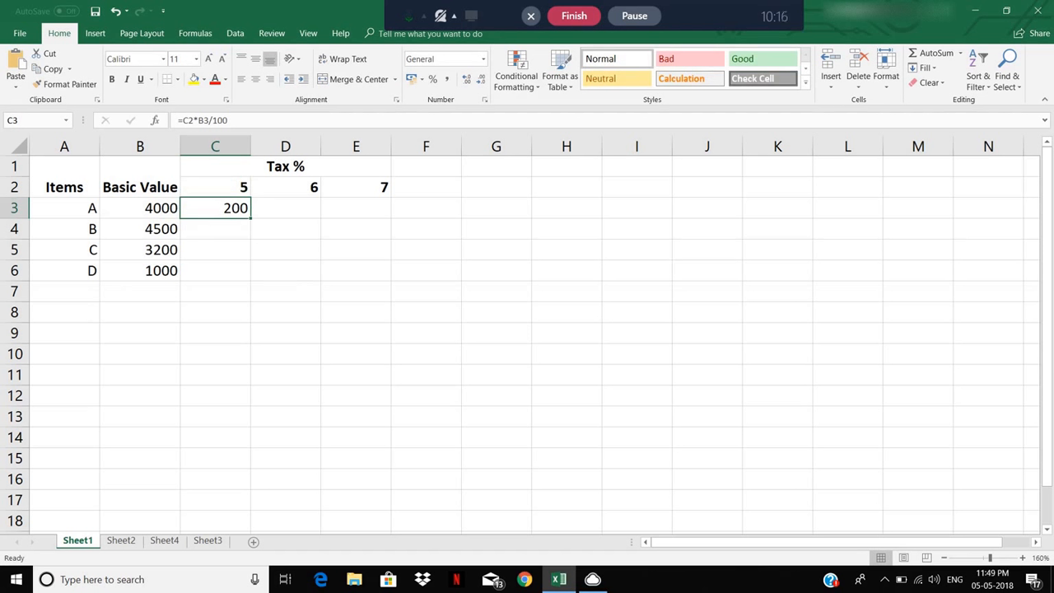
{"action": "key", "text": "ctrl+c"}
{"action": "key", "text": "Down"}
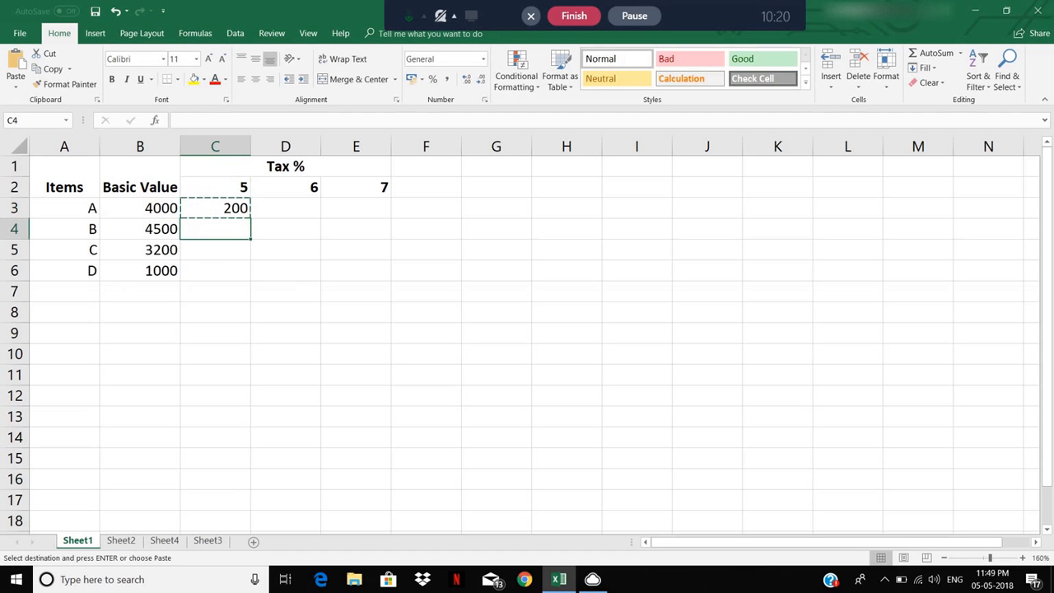
{"action": "key", "text": "ctrl+v"}
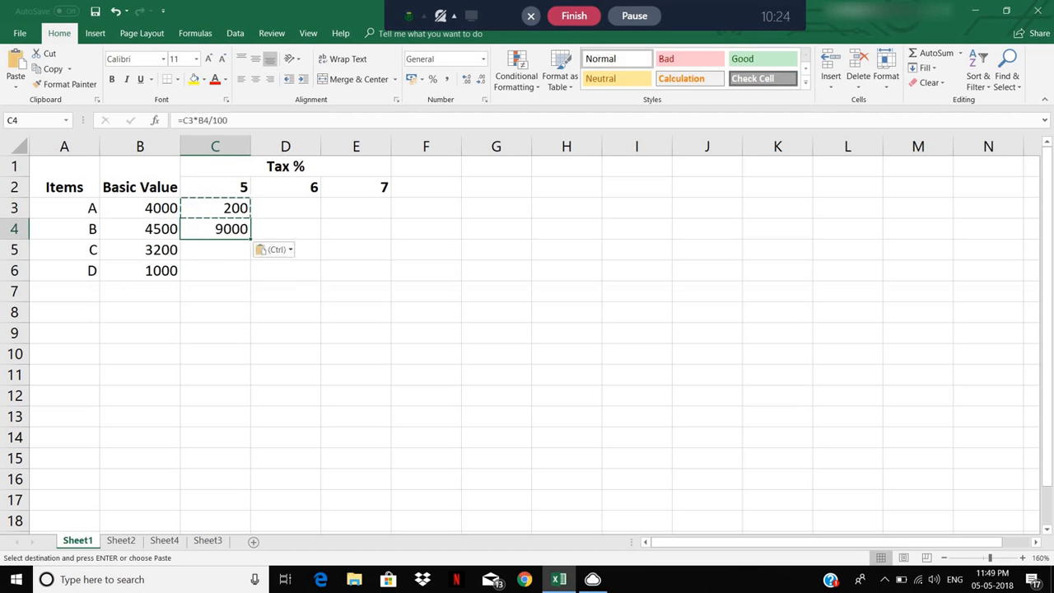
Compare the tax formulas in C3 and C4, showing the cells each one references.
{"action": "left_click", "coordinate": [215, 291]}
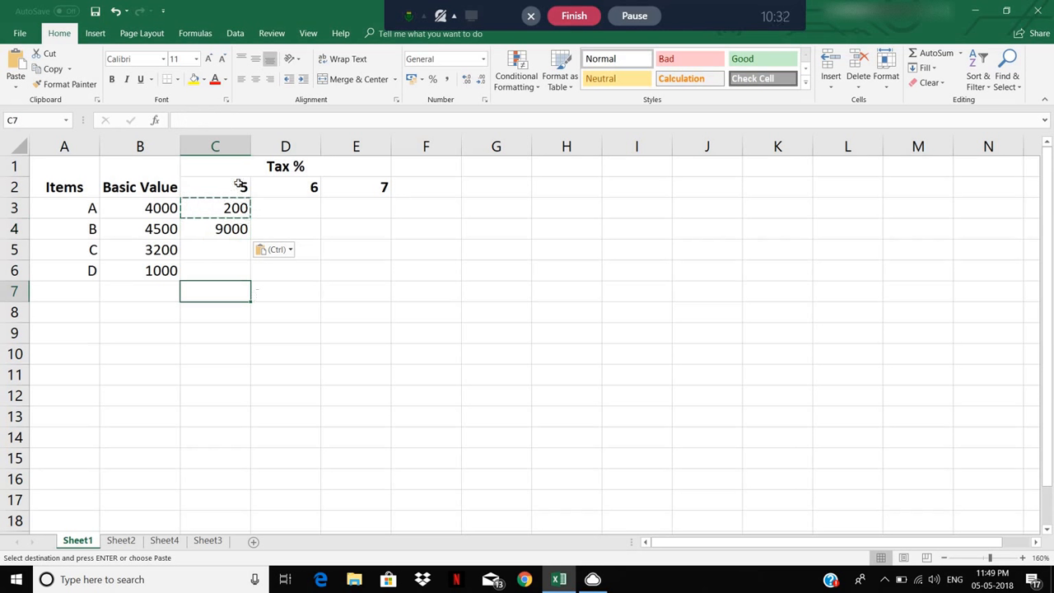
{"action": "left_click", "coordinate": [223, 231]}
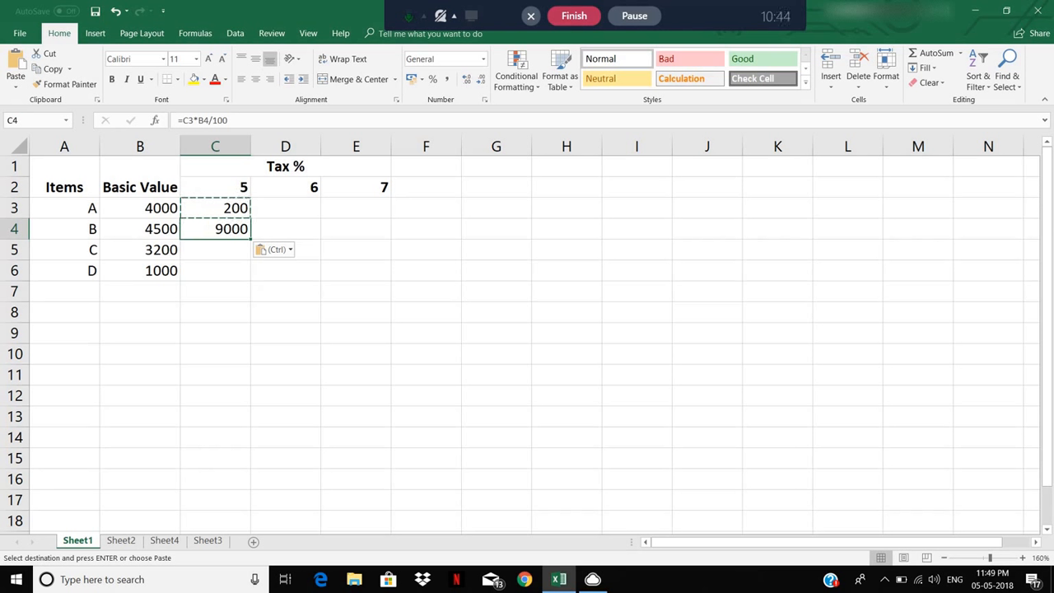
{"action": "left_click", "coordinate": [239, 296]}
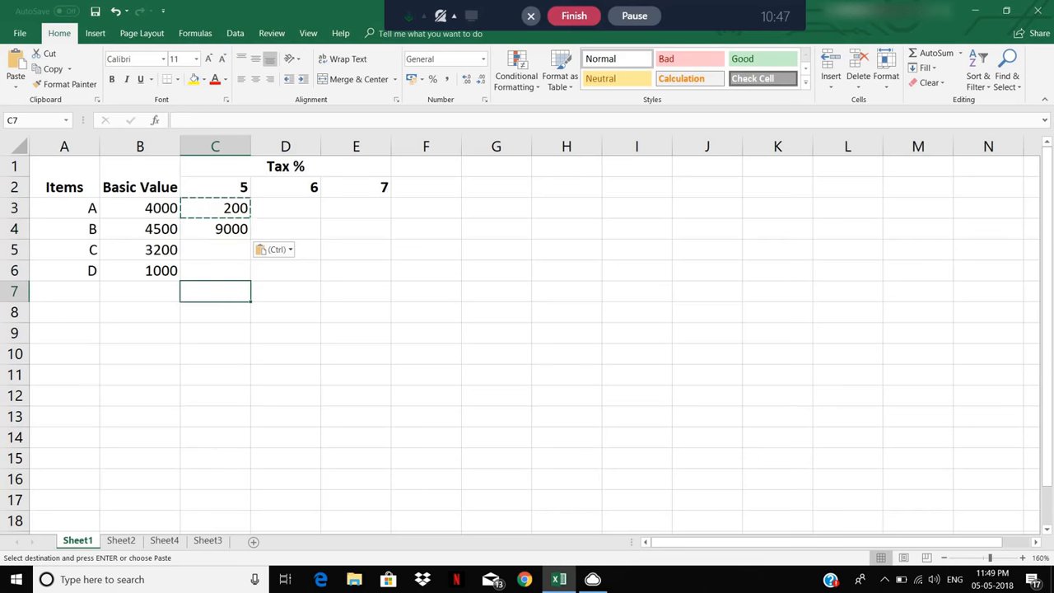
{"action": "left_click", "coordinate": [226, 213]}
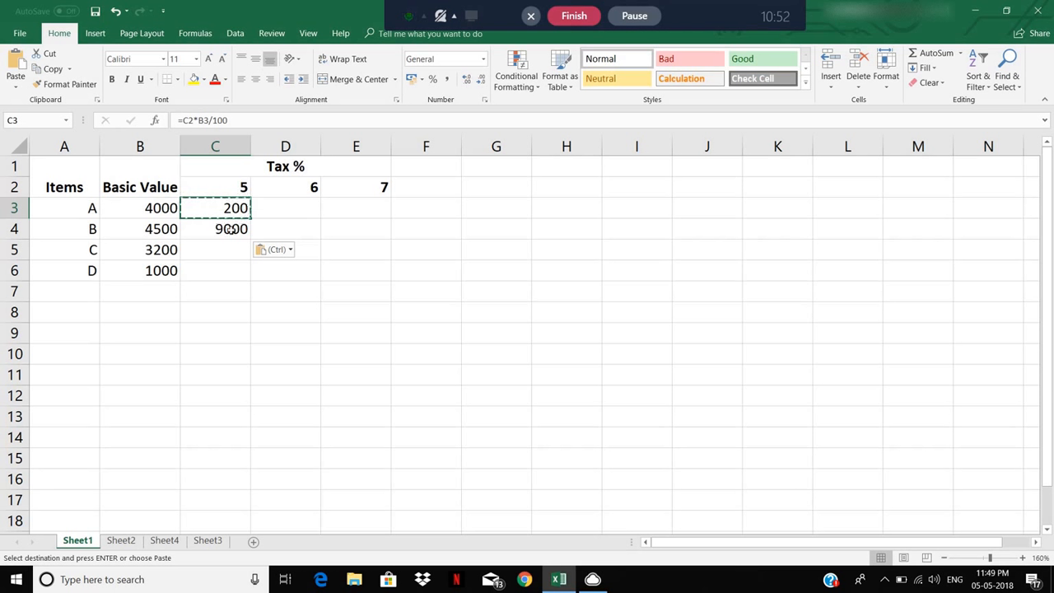
{"action": "left_click", "coordinate": [230, 229]}
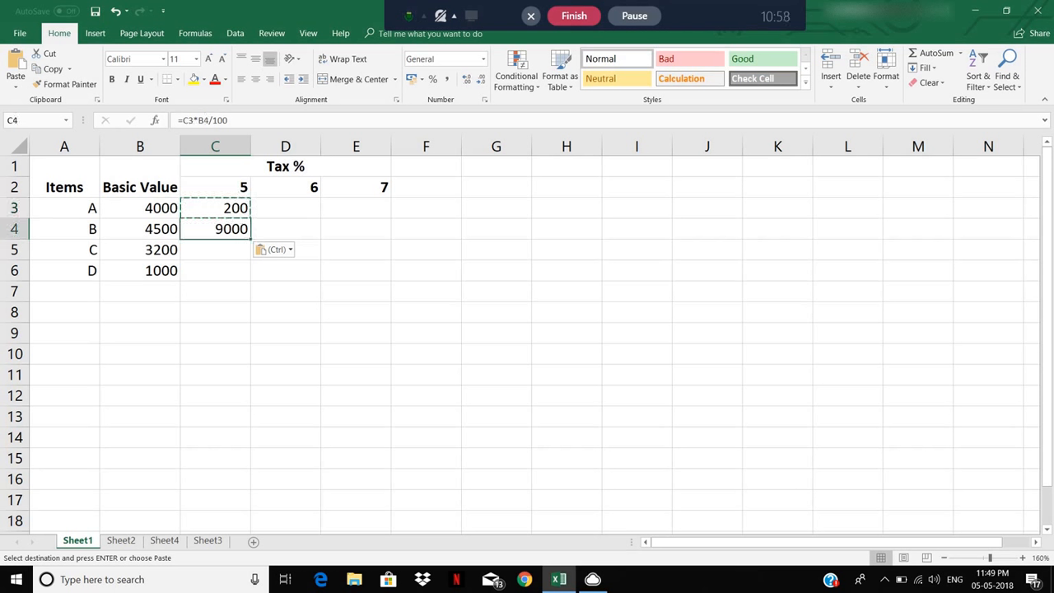
{"action": "left_click", "coordinate": [216, 208]}
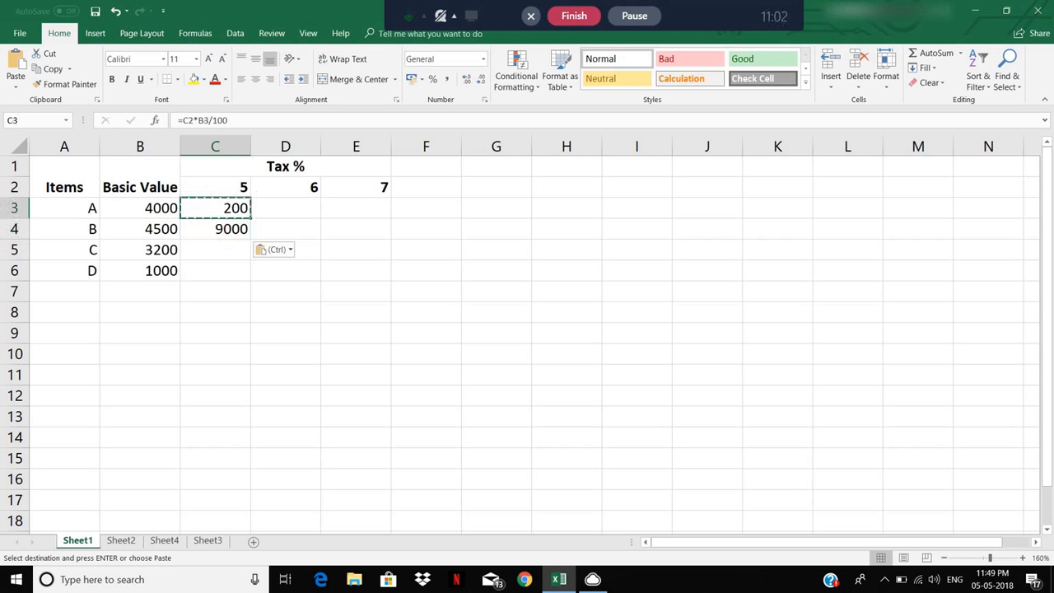
{"action": "key", "text": "F2"}
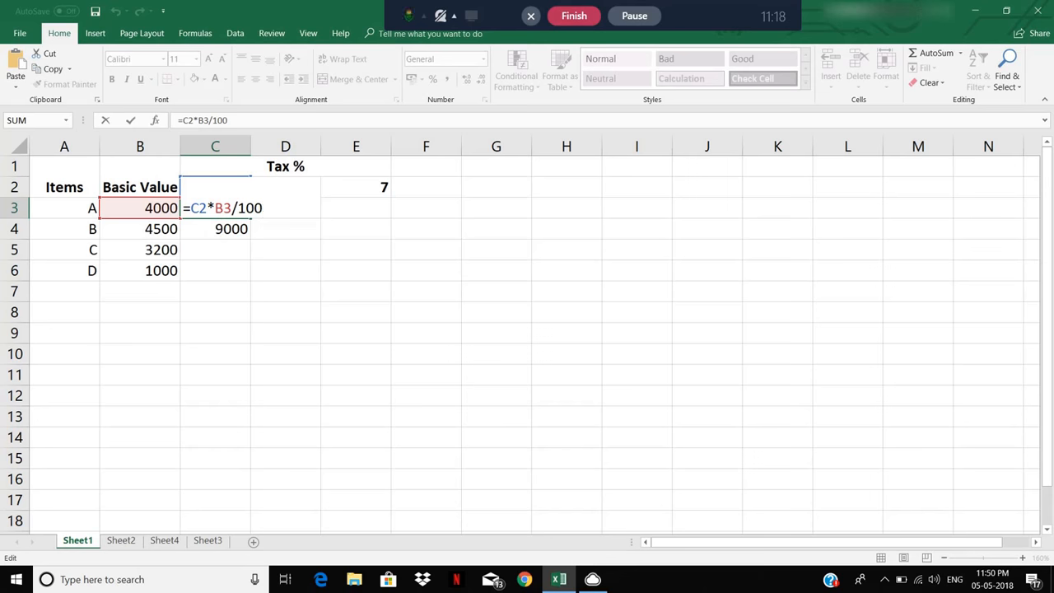
{"action": "left_click", "coordinate": [241, 277]}
{"action": "left_click", "coordinate": [214, 238]}
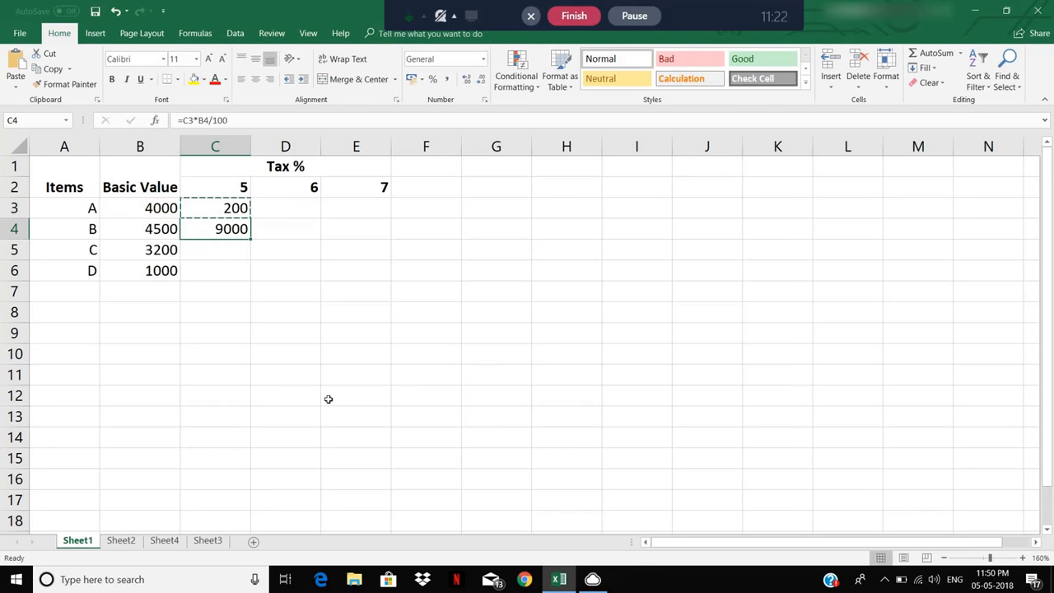
{"action": "key", "text": "F2"}
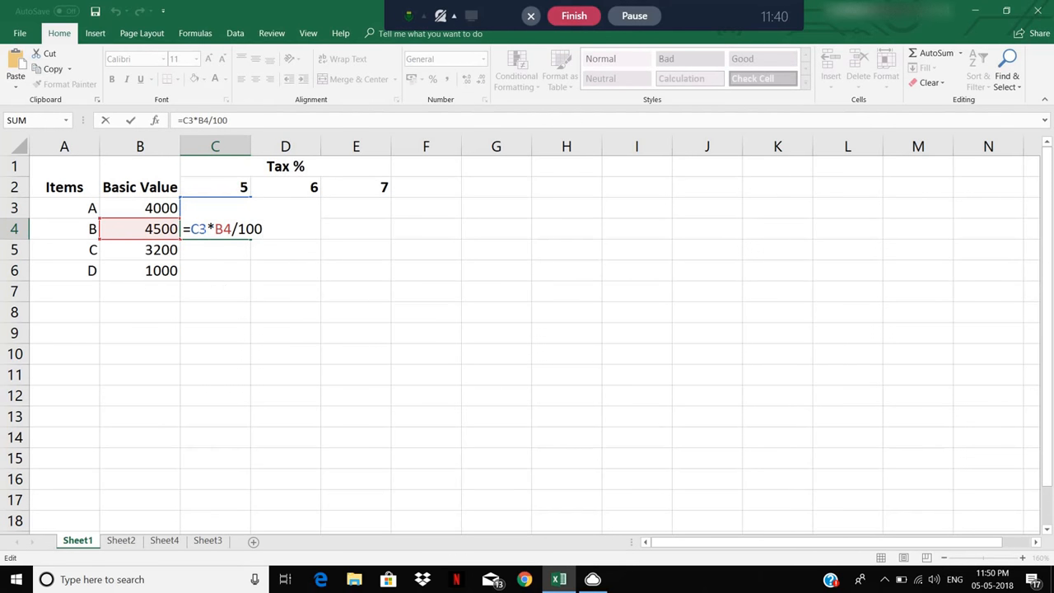
Check item B's copied formula in C4 against item A's original in C3 to see how the tax rate reference moved.
{"action": "left_click", "coordinate": [260, 312]}
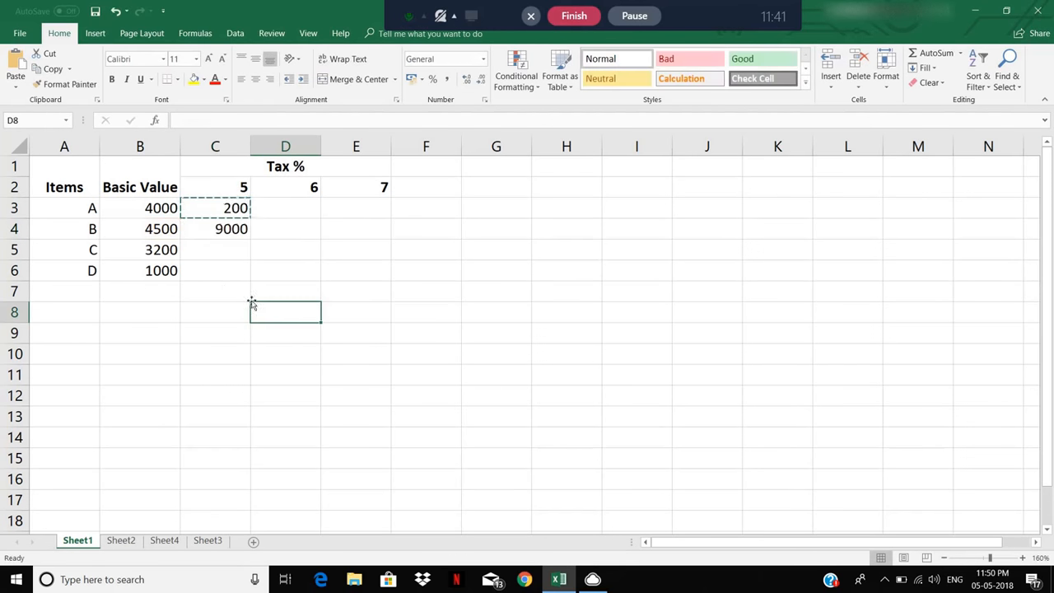
{"action": "left_click", "coordinate": [216, 209]}
{"action": "left_click", "coordinate": [225, 231]}
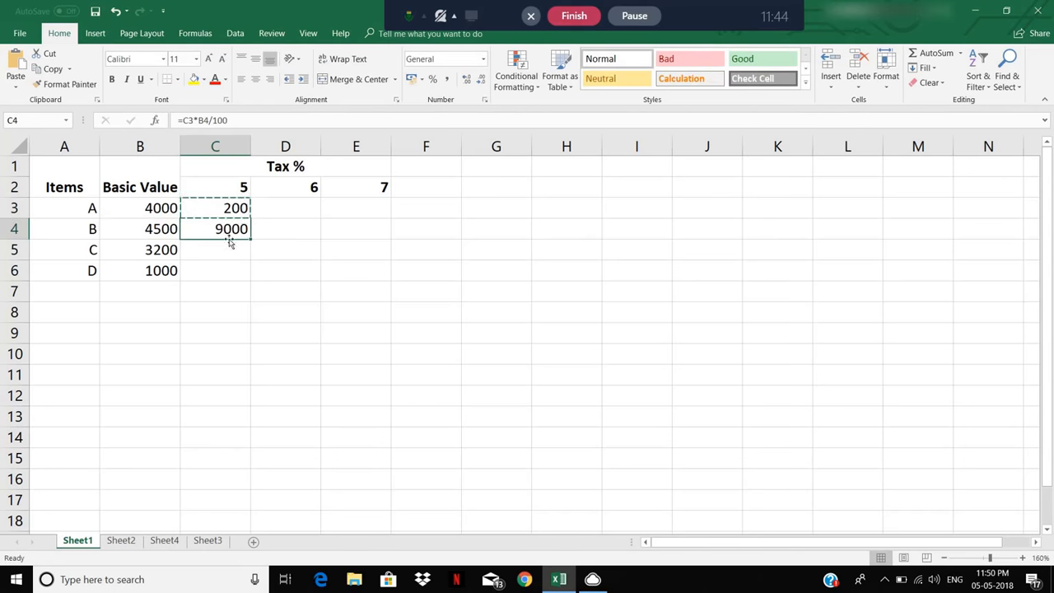
{"action": "double_click", "coordinate": [230, 236]}
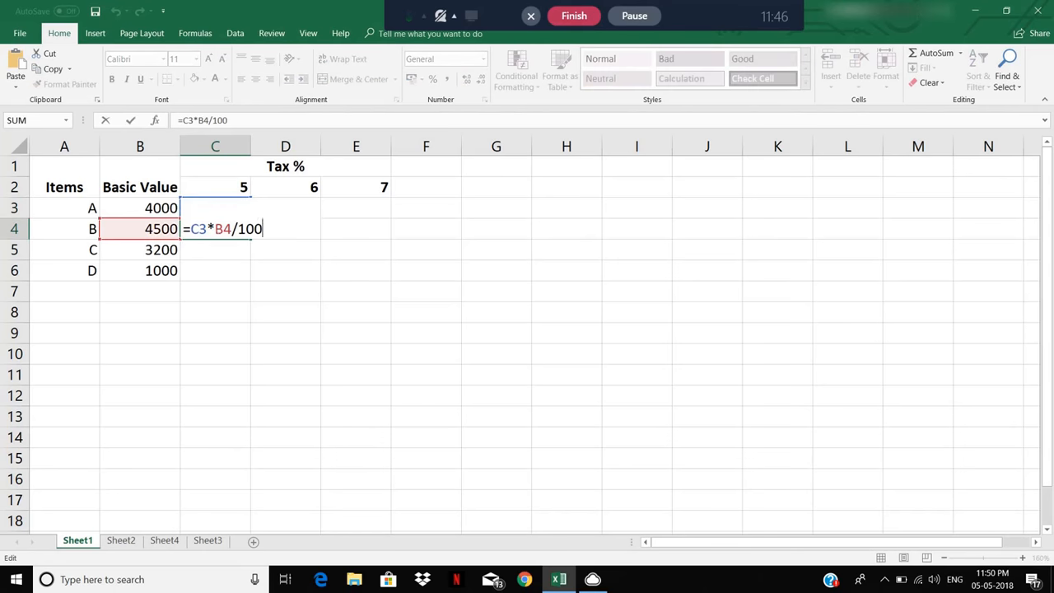
{"action": "left_click", "coordinate": [256, 299]}
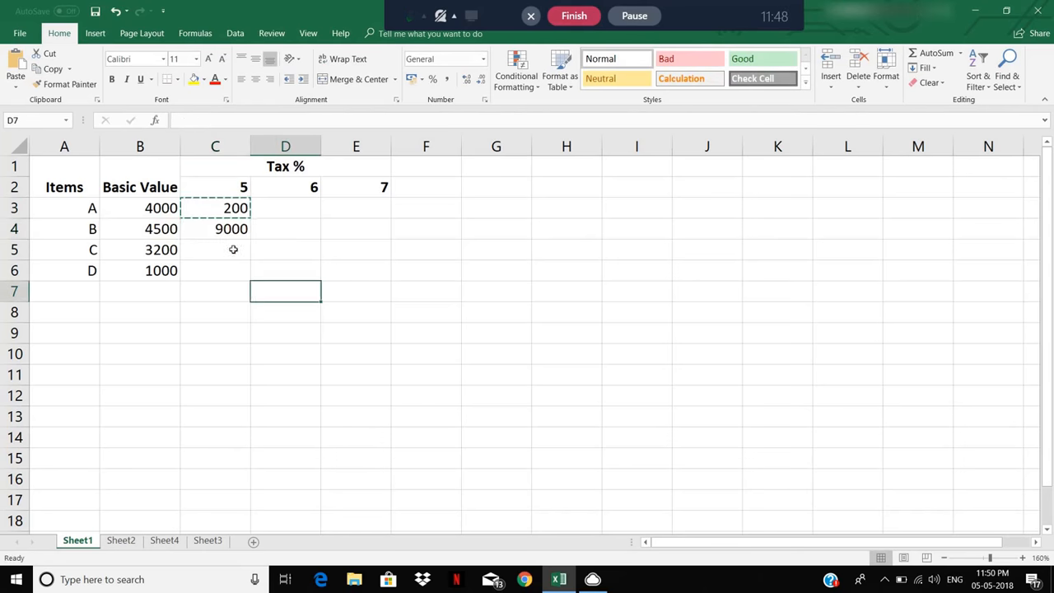
{"action": "left_click", "coordinate": [233, 232]}
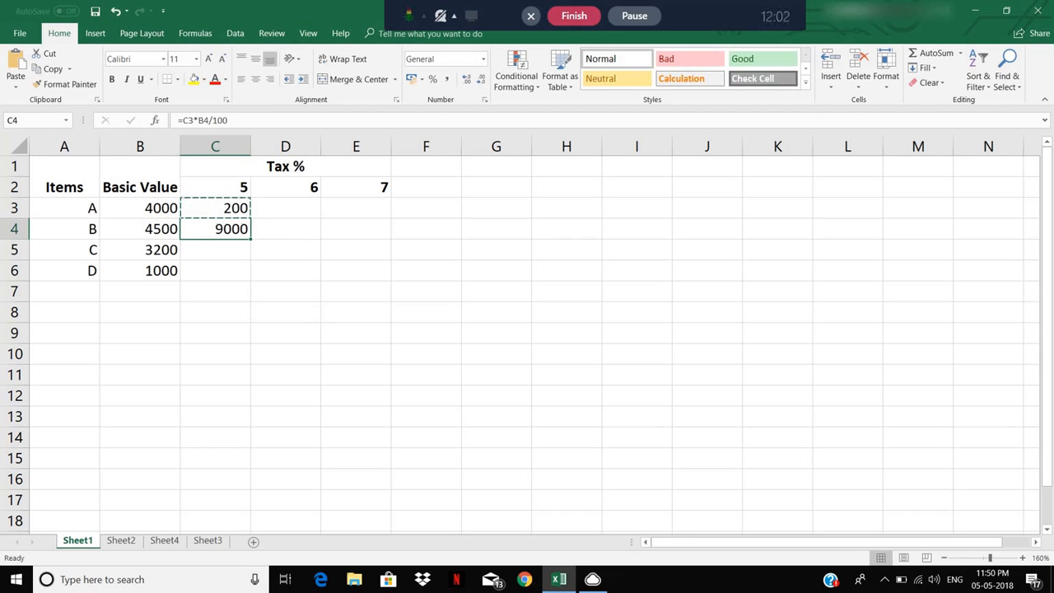
{"action": "left_click", "coordinate": [633, 20]}
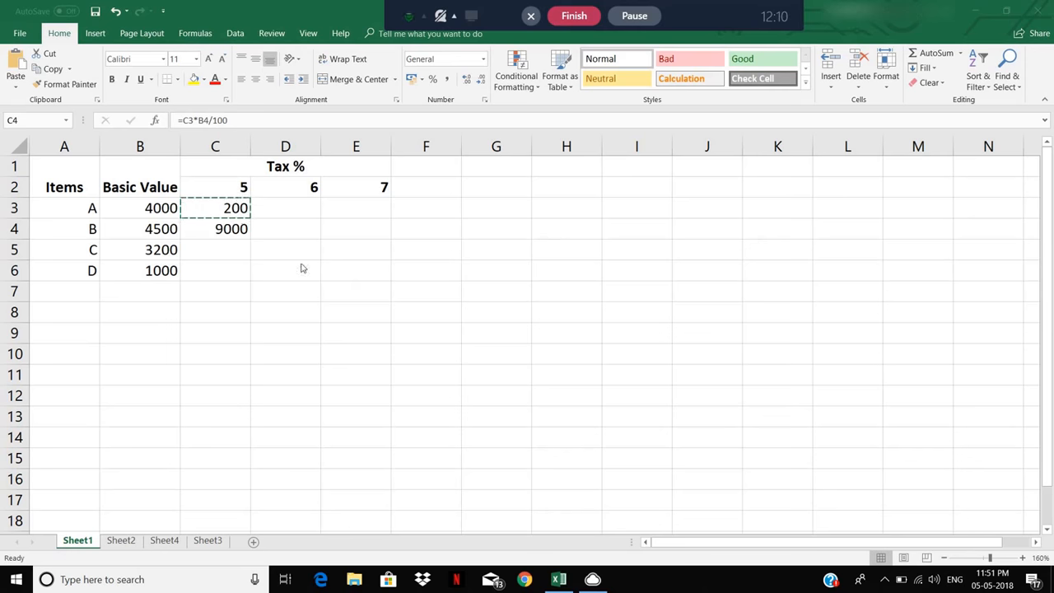
{"action": "left_click", "coordinate": [236, 231]}
{"action": "key", "text": "Up"}
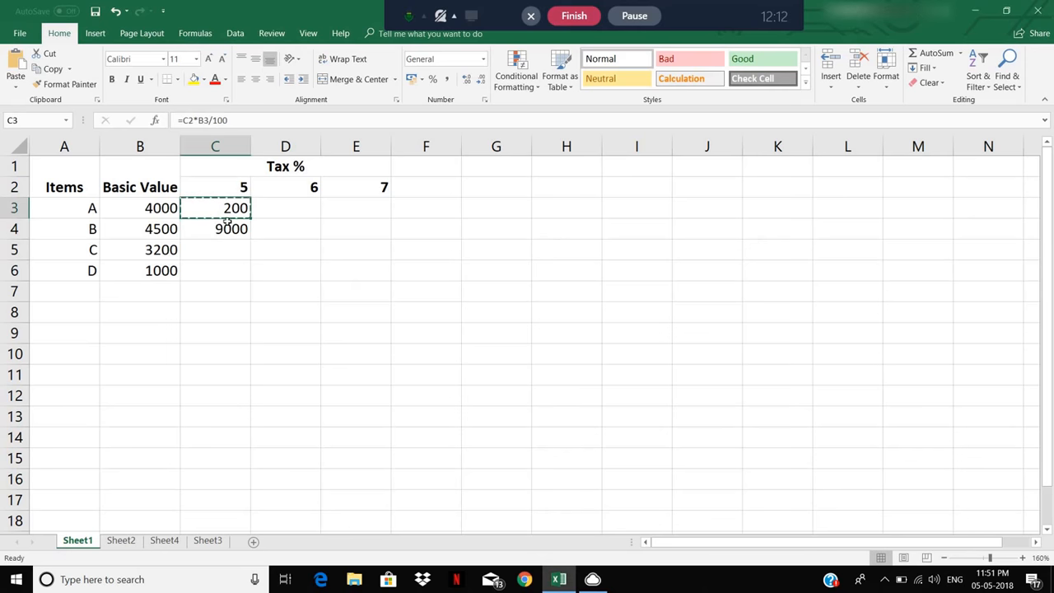
{"action": "key", "text": "Down"}
{"action": "key", "text": "Up"}
{"action": "key", "text": "Down"}
{"action": "key", "text": "Up"}
Clear item B's copied tax formula from C4 and return to item A's tax cell C3.
{"action": "left_click", "coordinate": [223, 228]}
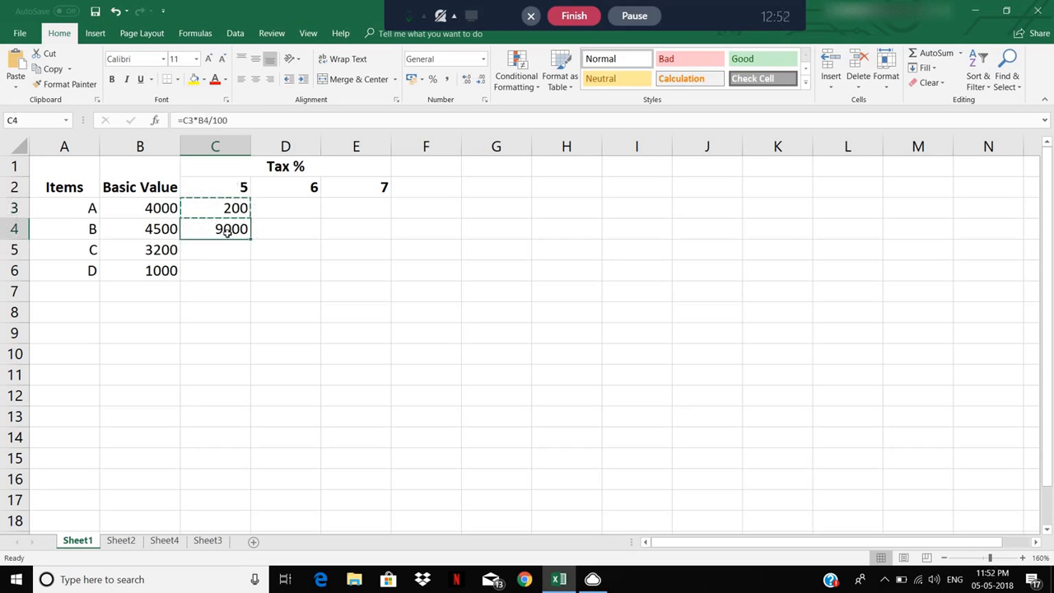
{"action": "key", "text": "Delete"}
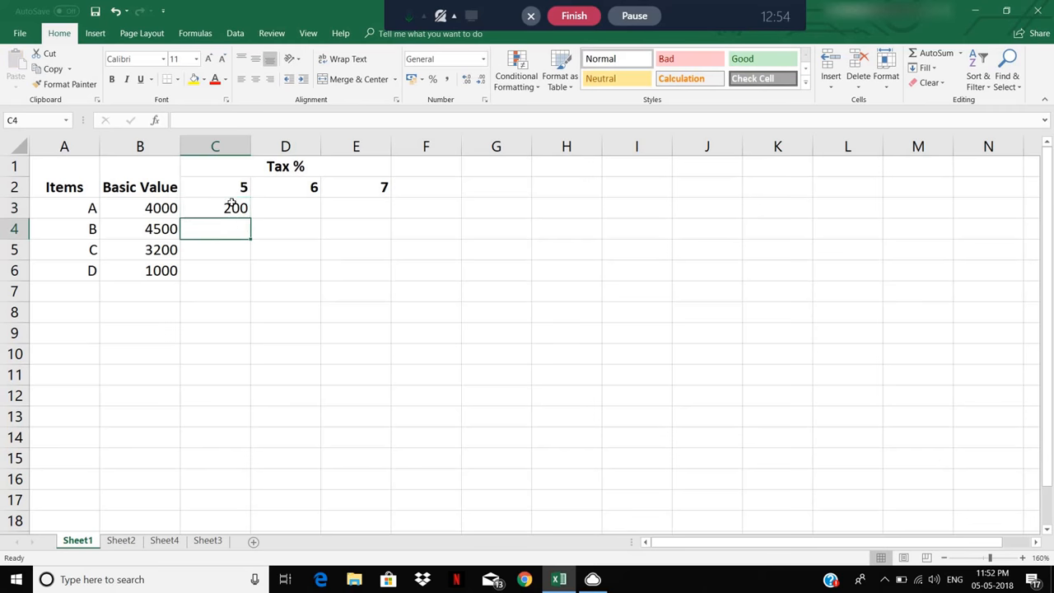
{"action": "left_click", "coordinate": [234, 209]}
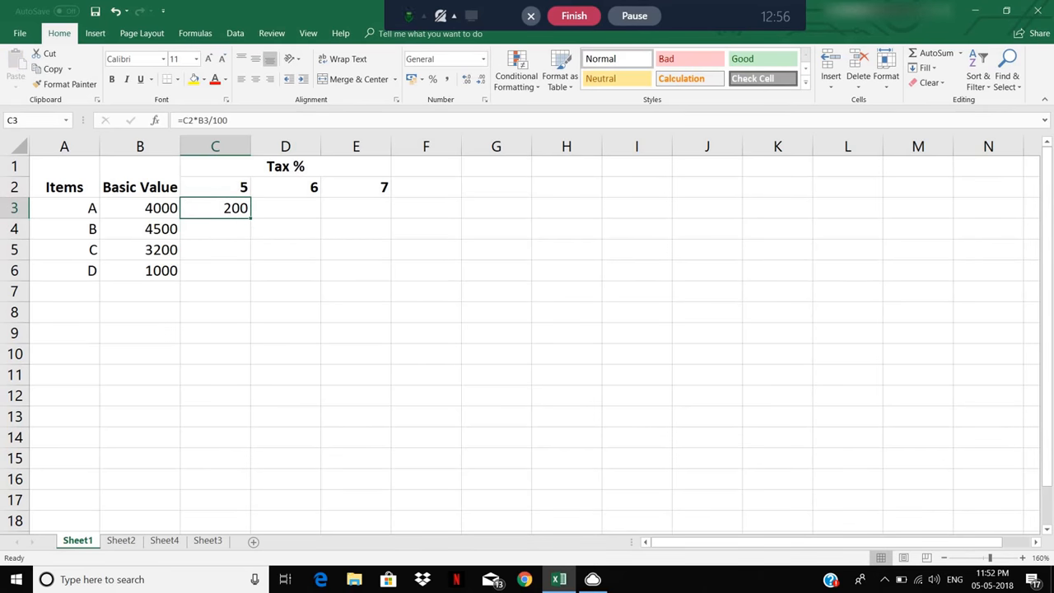
{"action": "key", "text": "F1"}
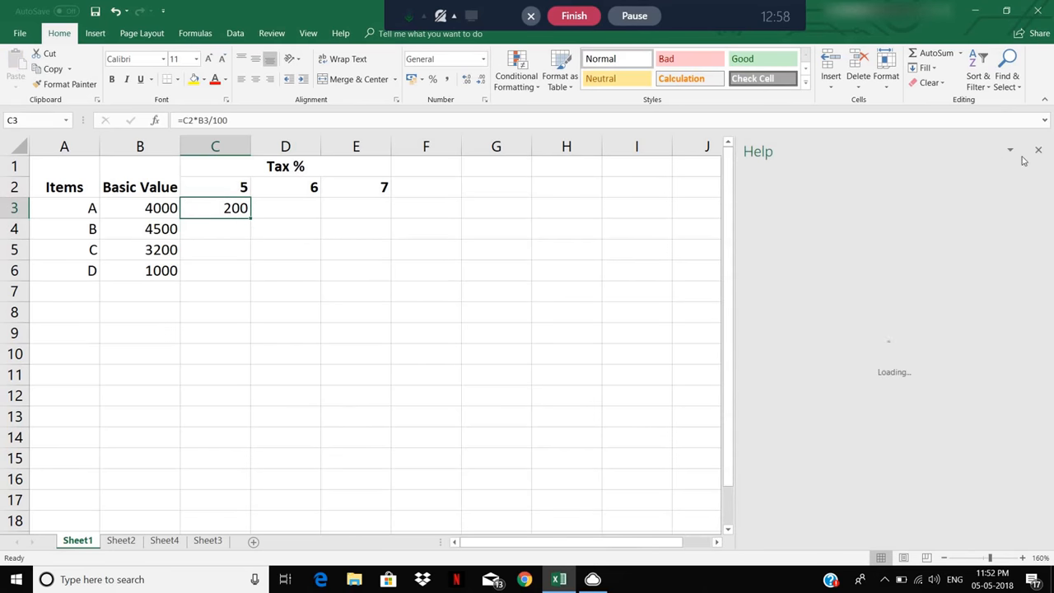
{"action": "left_click", "coordinate": [1037, 149]}
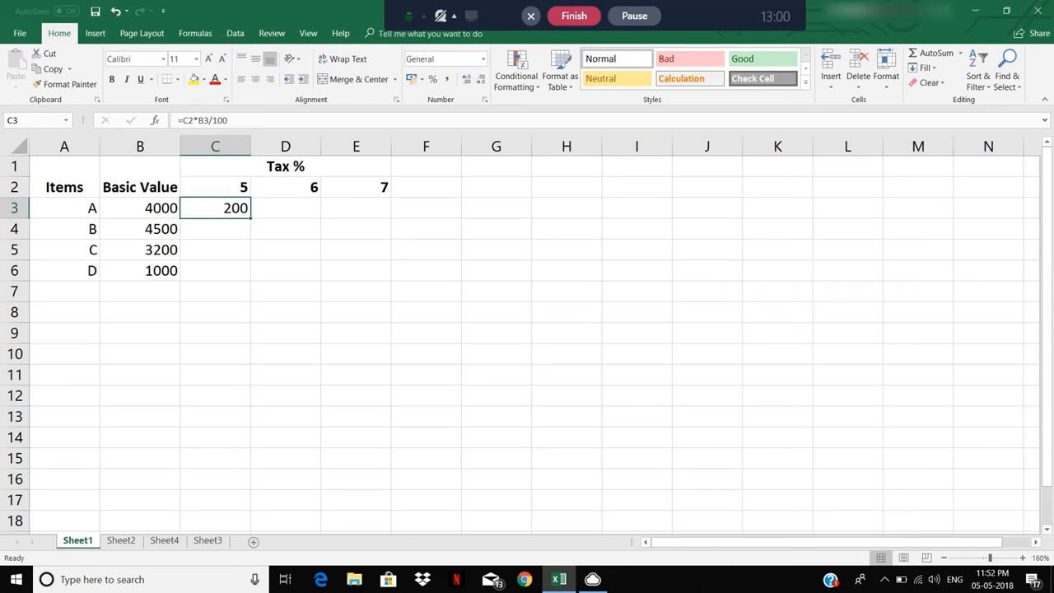
Examine the C2 tax rate reference within item A's formula in C3.
{"action": "key", "text": "F2"}
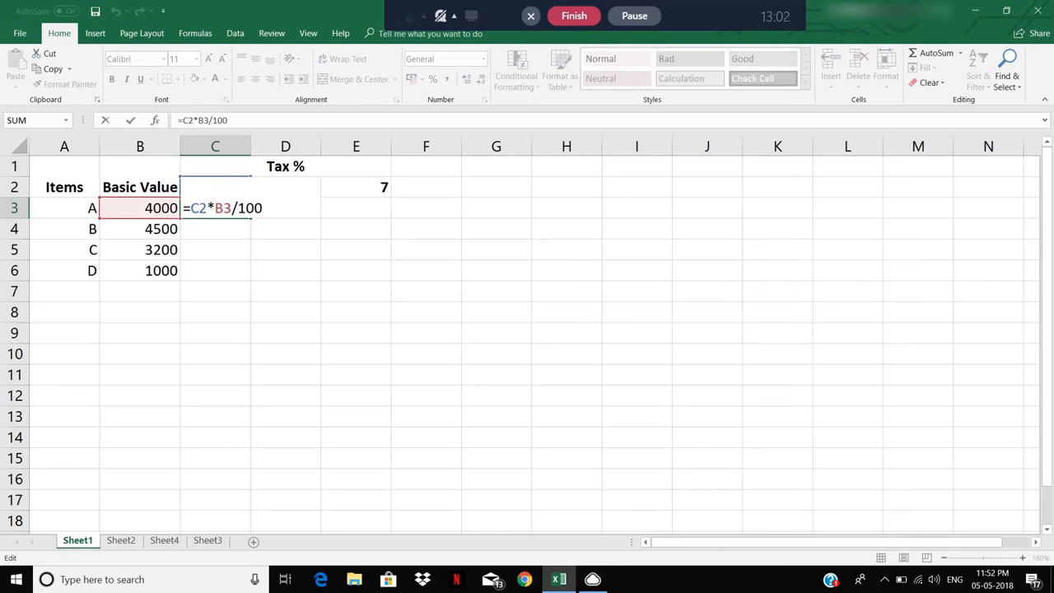
{"action": "key", "text": "shift+Left"}
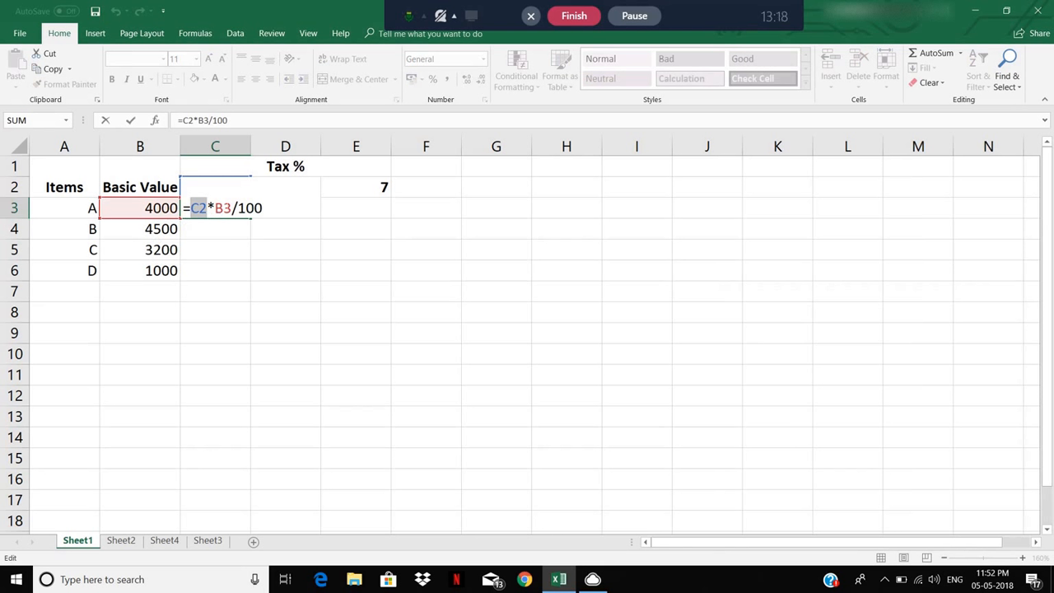
{"action": "key", "text": "Left"}
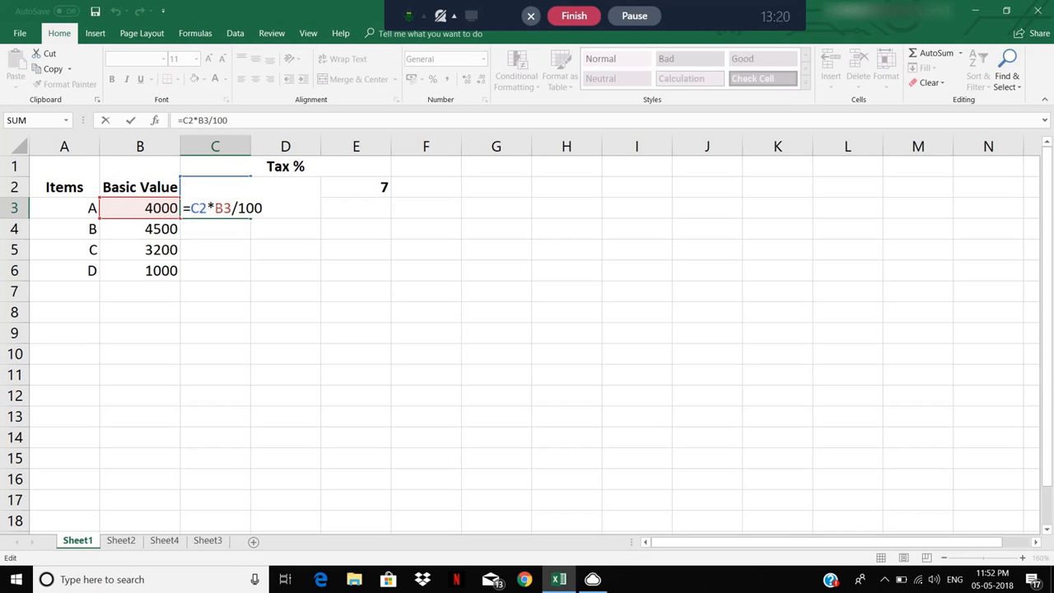
{"action": "key", "text": "shift+Right"}
{"action": "key", "text": "shift+Right"}
{"action": "left_click", "coordinate": [199, 209]}
{"action": "left_click", "coordinate": [246, 291]}
Make the tax rate reference in C3 absolute so the formula reads =$C$2*B3/100.
{"action": "left_click", "coordinate": [230, 206]}
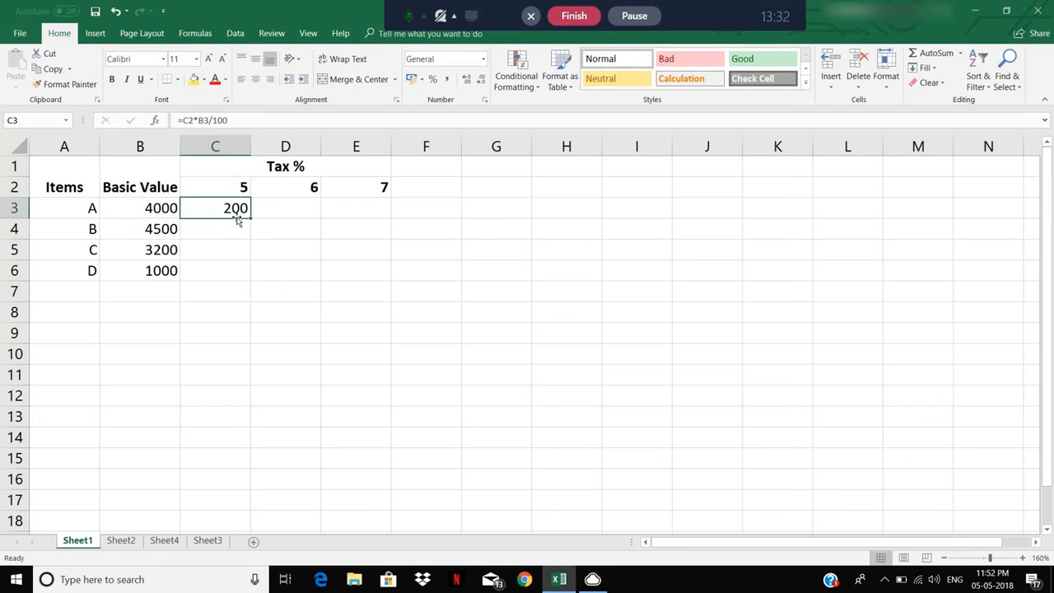
{"action": "key", "text": "F2"}
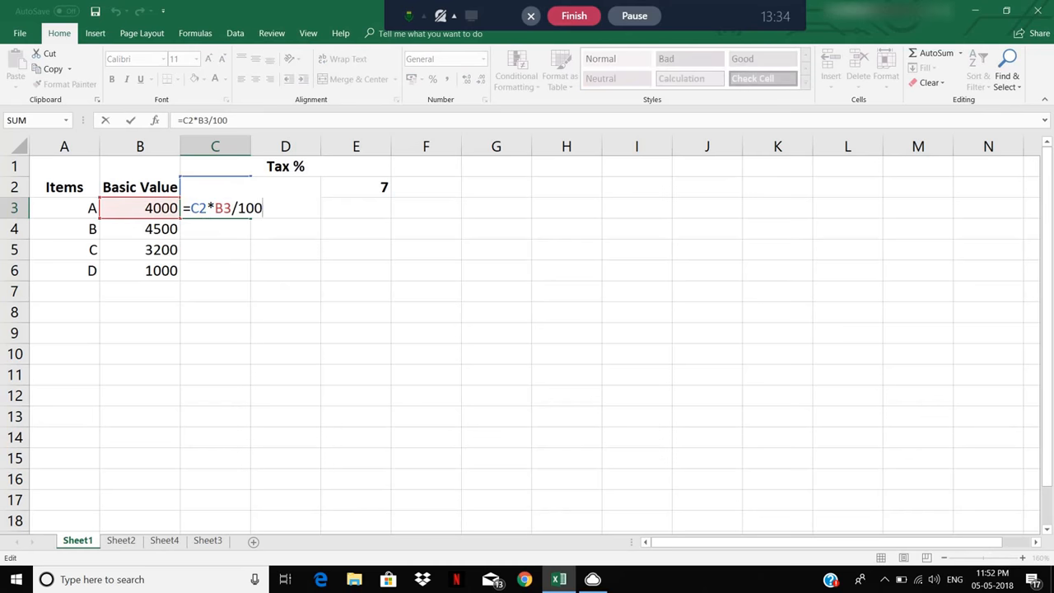
{"action": "left_click", "coordinate": [191, 208]}
{"action": "type", "text": "$"}
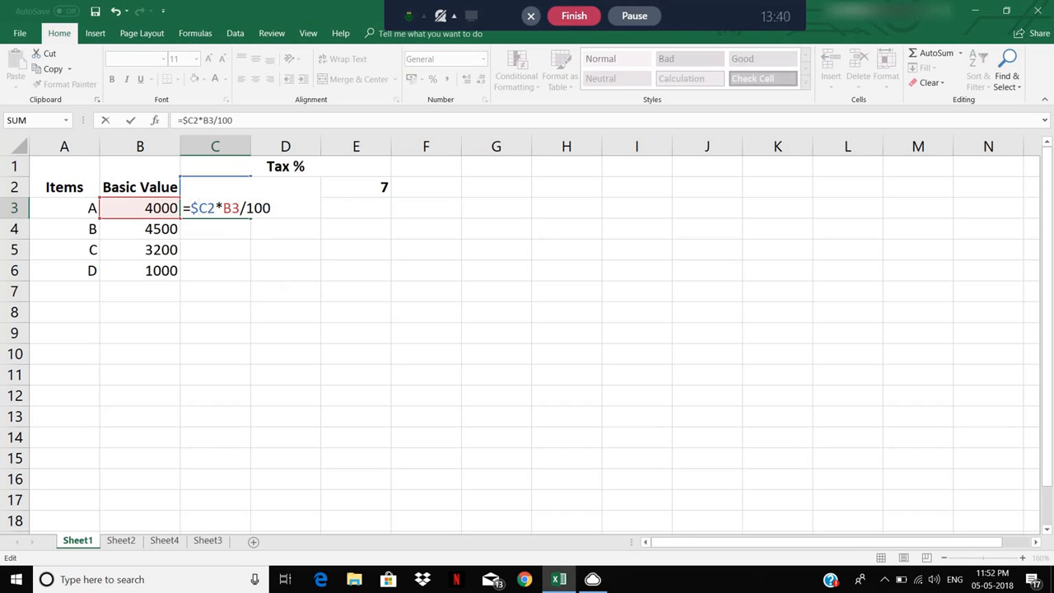
{"action": "key", "text": "Right"}
{"action": "type", "text": "$"}
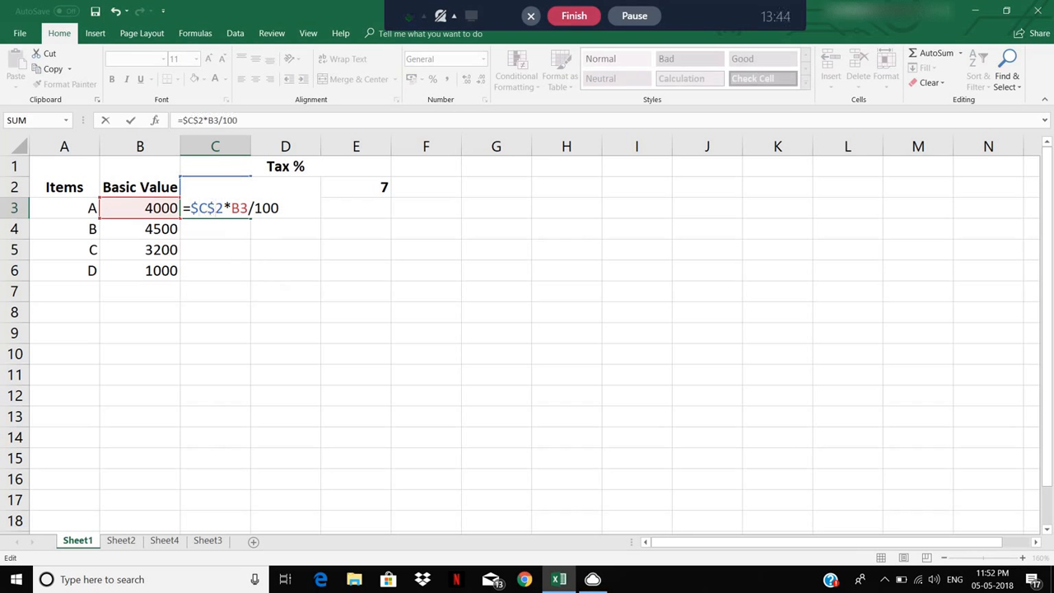
{"action": "key", "text": "Return"}
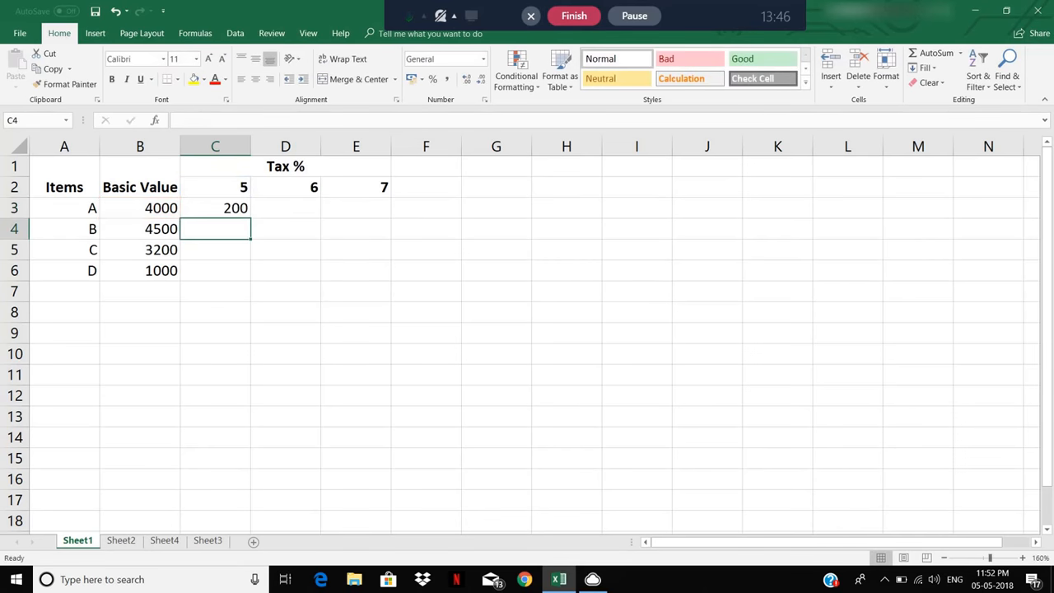
Copy the tax formula with the absolute rate reference from C3 into C4 for item B.
{"action": "left_click", "coordinate": [239, 208]}
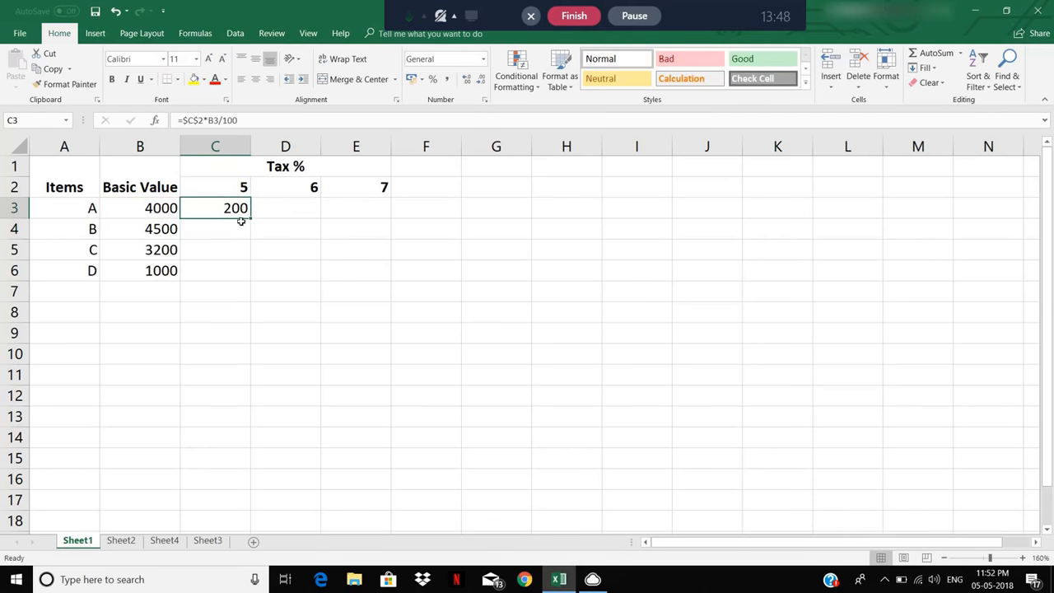
{"action": "key", "text": "ctrl+c"}
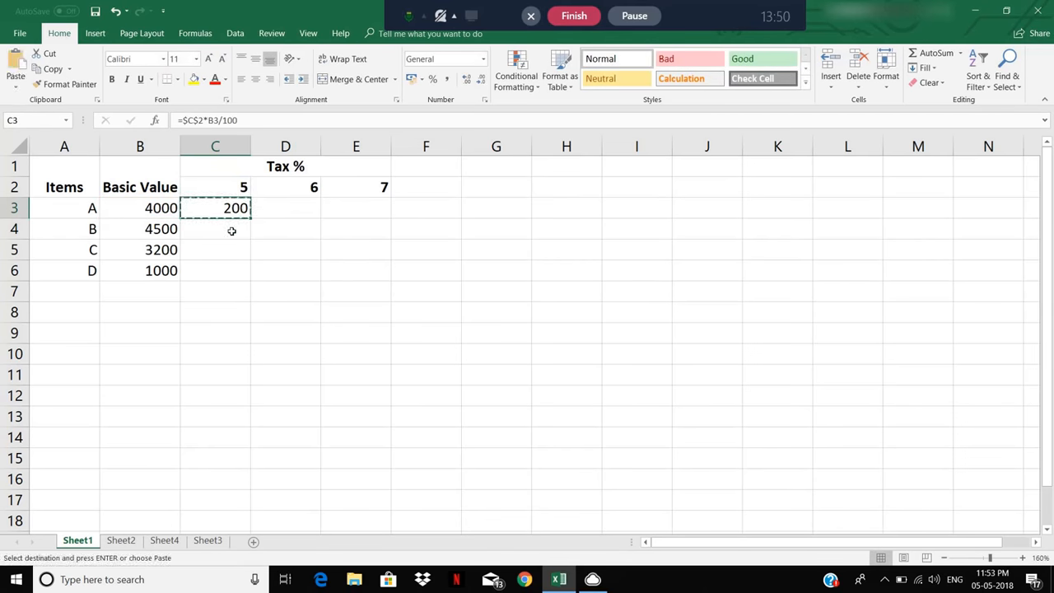
{"action": "left_click", "coordinate": [232, 230]}
{"action": "key", "text": "ctrl+v"}
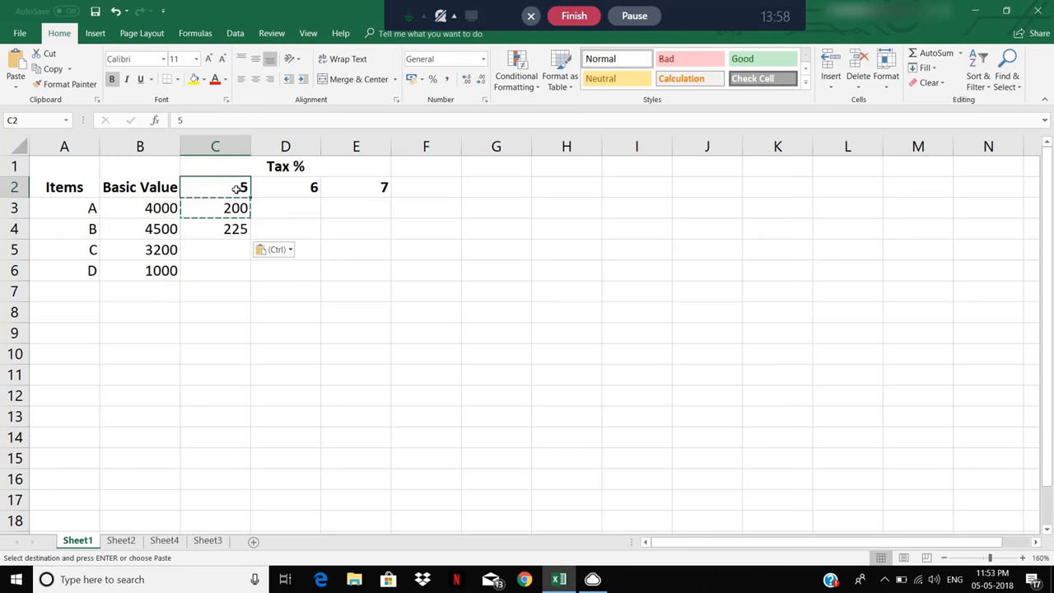
Copy the tax formula from C4 into C5 and C6 for items C and D.
{"action": "key", "text": "Down"}
{"action": "key", "text": "Down"}
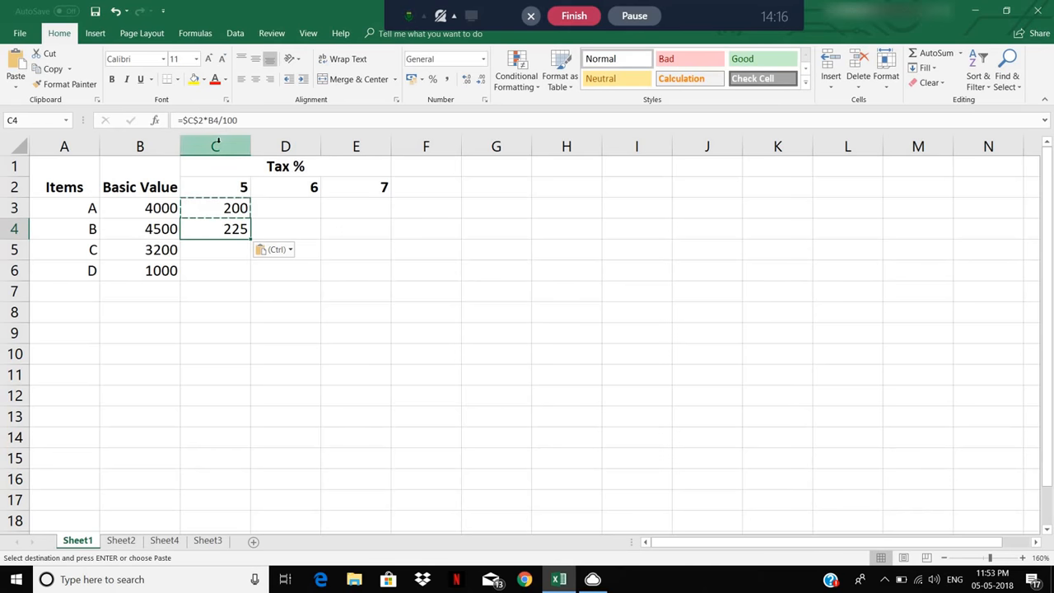
{"action": "key", "text": "ctrl+c"}
{"action": "left_click", "coordinate": [221, 249]}
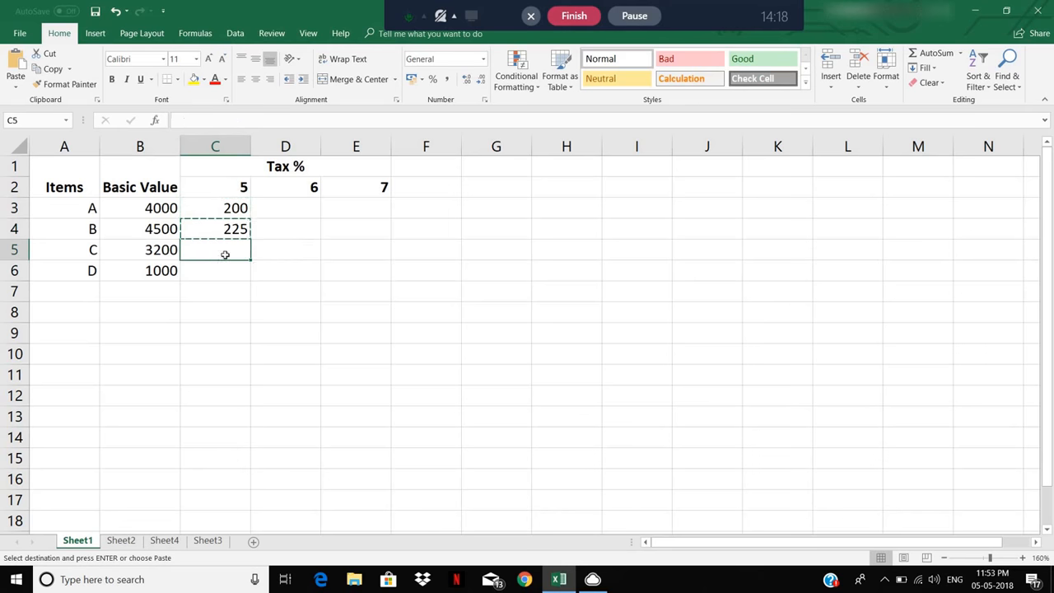
{"action": "key", "text": "ctrl+v"}
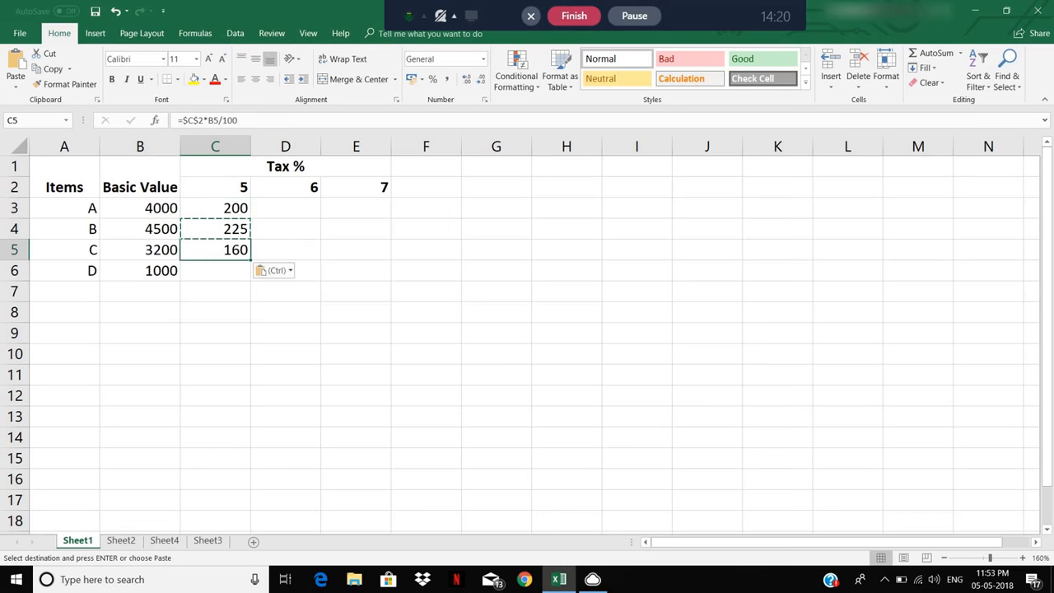
{"action": "left_click", "coordinate": [216, 228]}
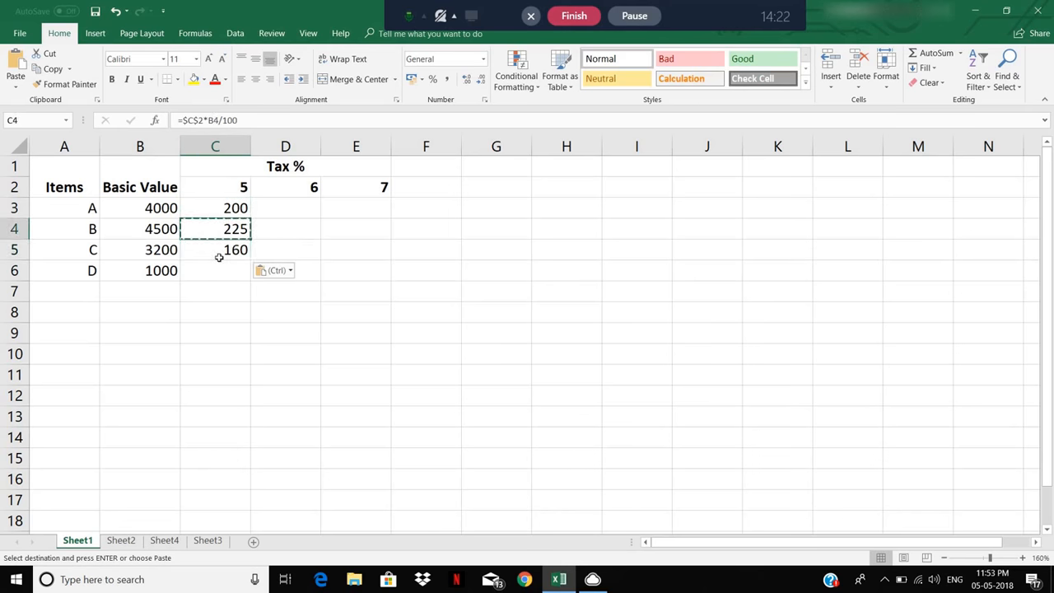
{"action": "left_click", "coordinate": [219, 251]}
{"action": "left_click", "coordinate": [224, 274]}
{"action": "key", "text": "ctrl+v"}
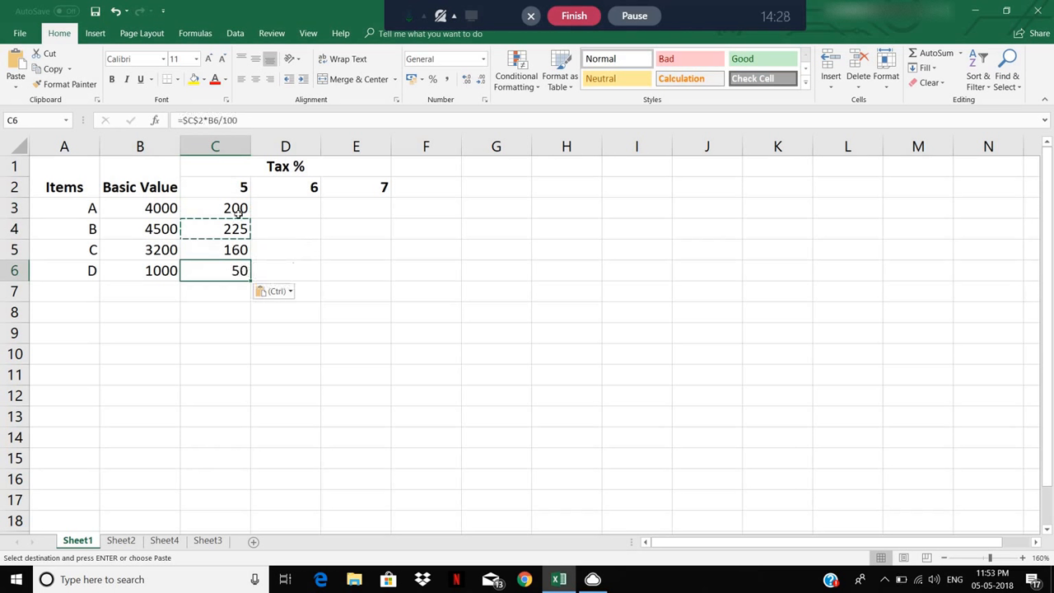
Review the first-rate tax column for the items, including the formula in C4 and the rate in C2.
{"action": "left_click_drag", "start_coordinate": [228, 207], "coordinate": [236, 251]}
{"action": "left_click", "coordinate": [337, 457]}
{"action": "key", "text": "Escape"}
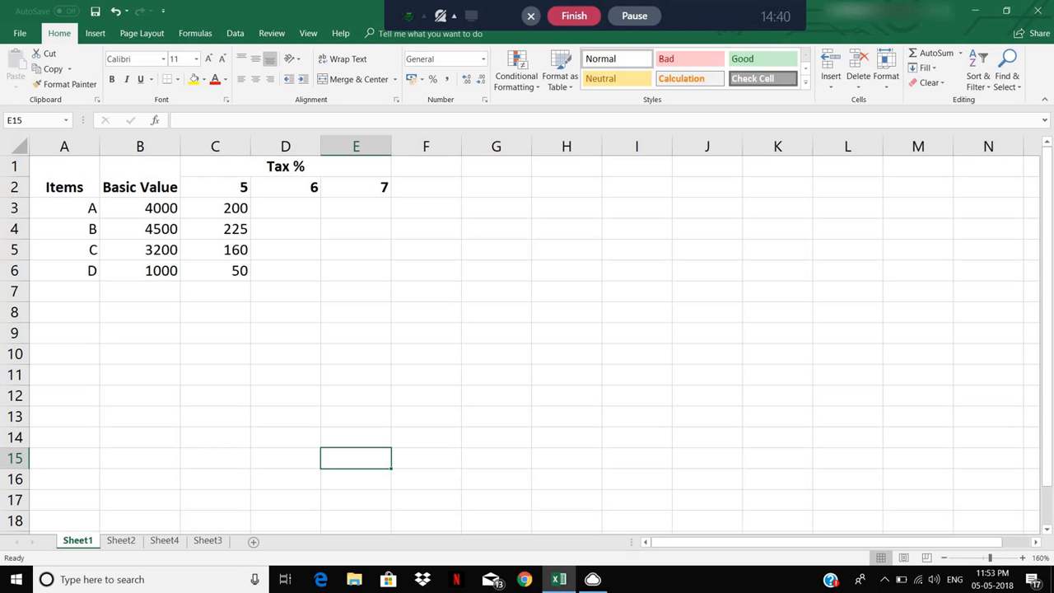
{"action": "left_click", "coordinate": [232, 230]}
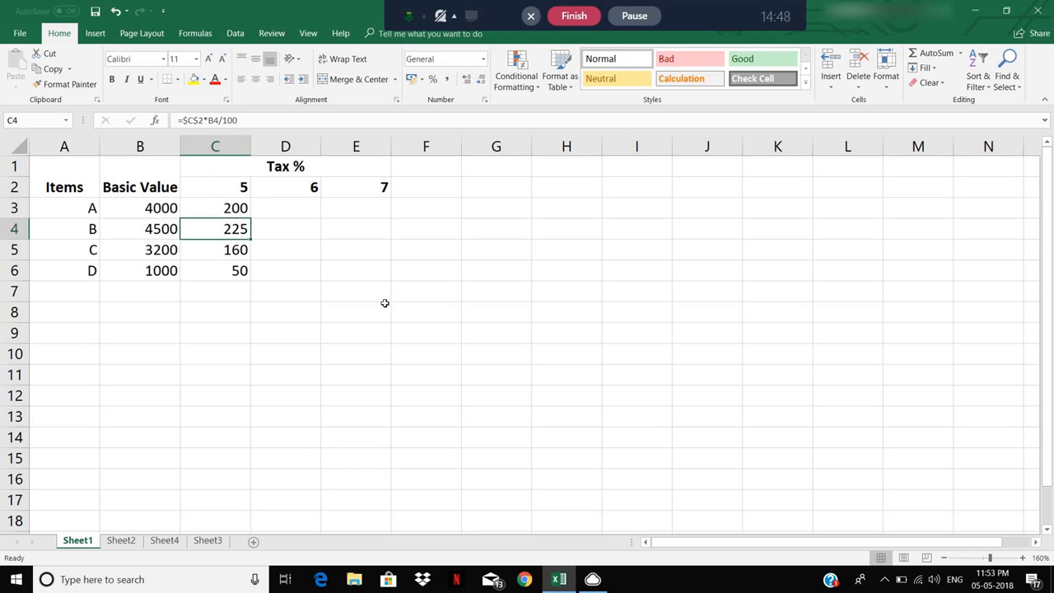
{"action": "left_click", "coordinate": [229, 293]}
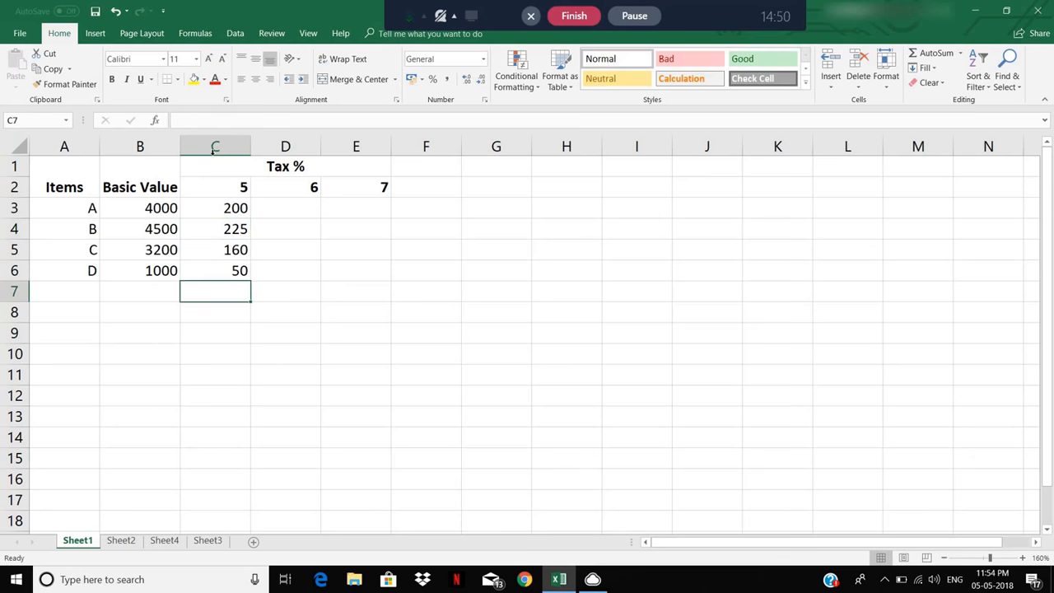
{"action": "left_click", "coordinate": [232, 191]}
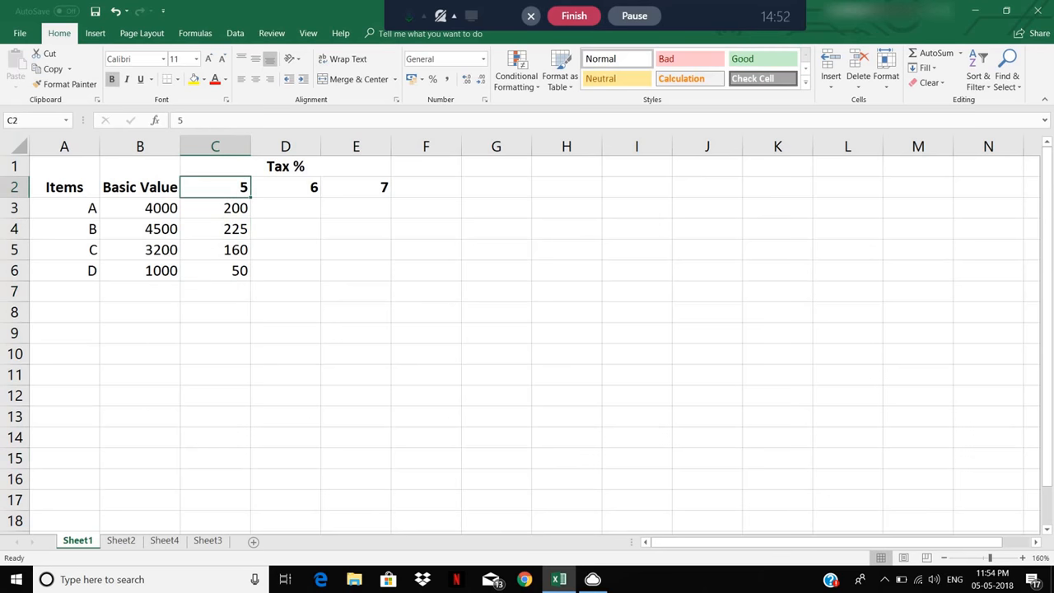
Copy item A's tax formula from C3 into D3 under the second tax rate.
{"action": "left_click", "coordinate": [250, 209]}
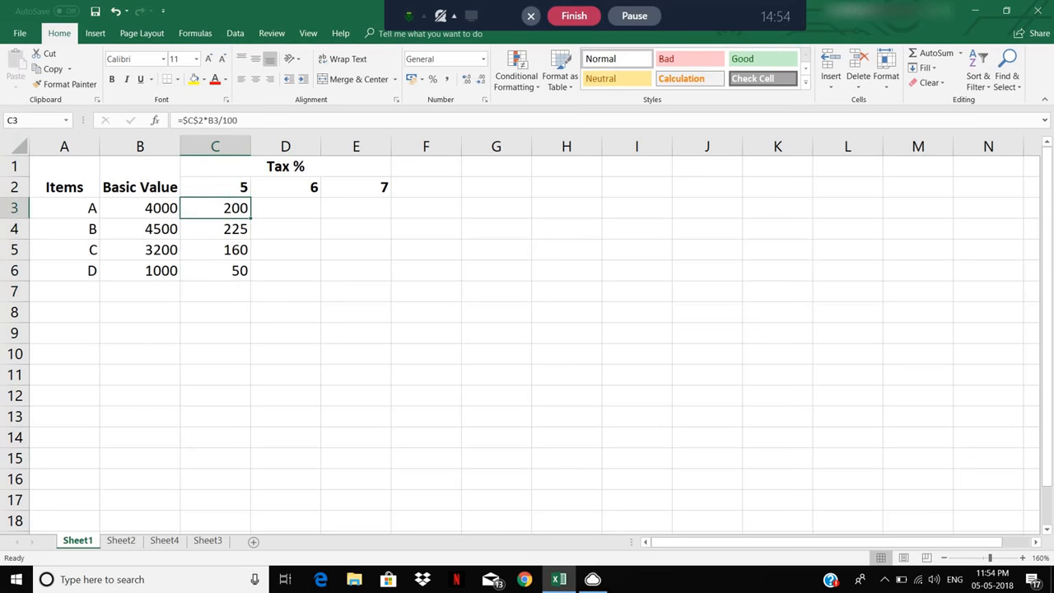
{"action": "key", "text": "ctrl+c"}
{"action": "left_click", "coordinate": [302, 207]}
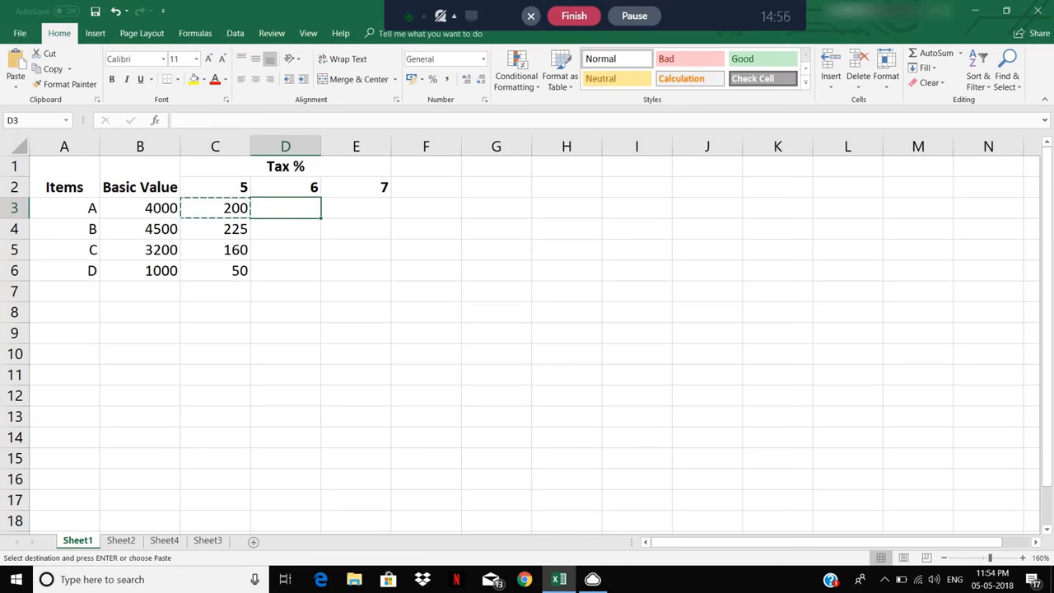
{"action": "key", "text": "ctrl+v"}
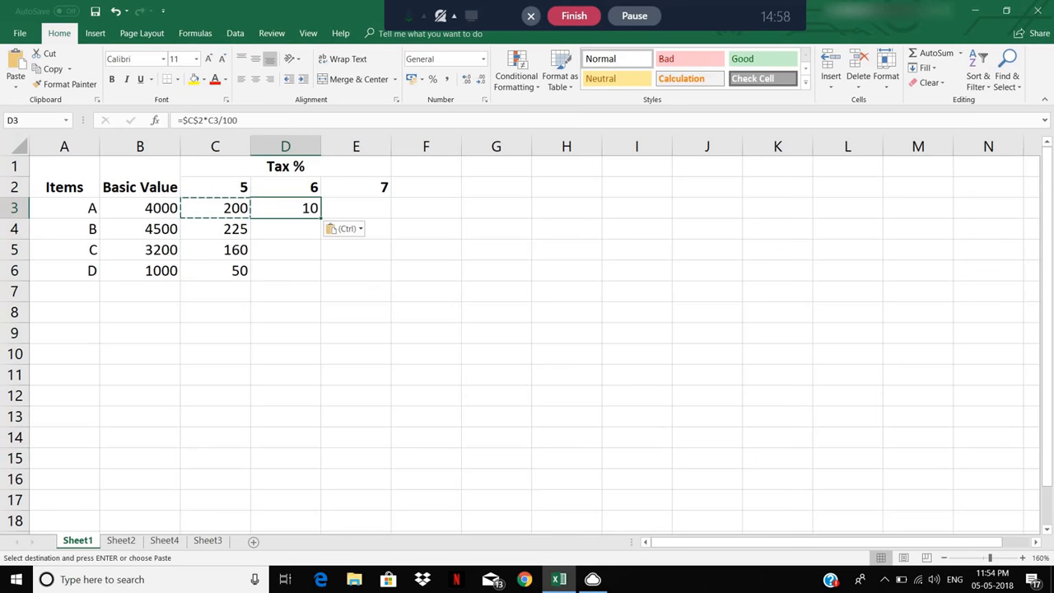
Check the first tax rate in C2 against D3, and undo the formula paste in D3.
{"action": "left_click", "coordinate": [224, 189]}
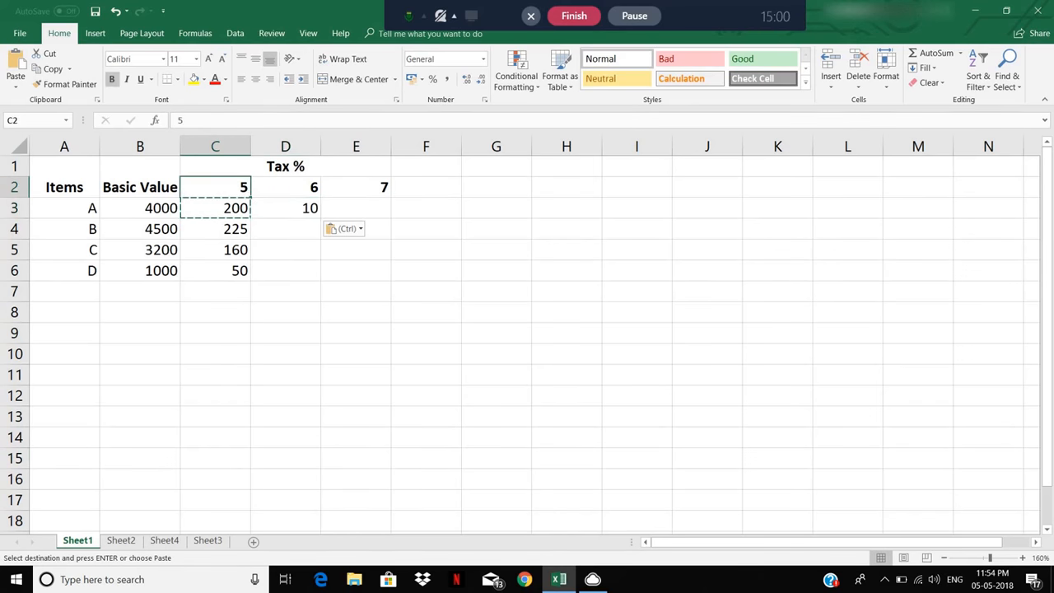
{"action": "left_click", "coordinate": [298, 211]}
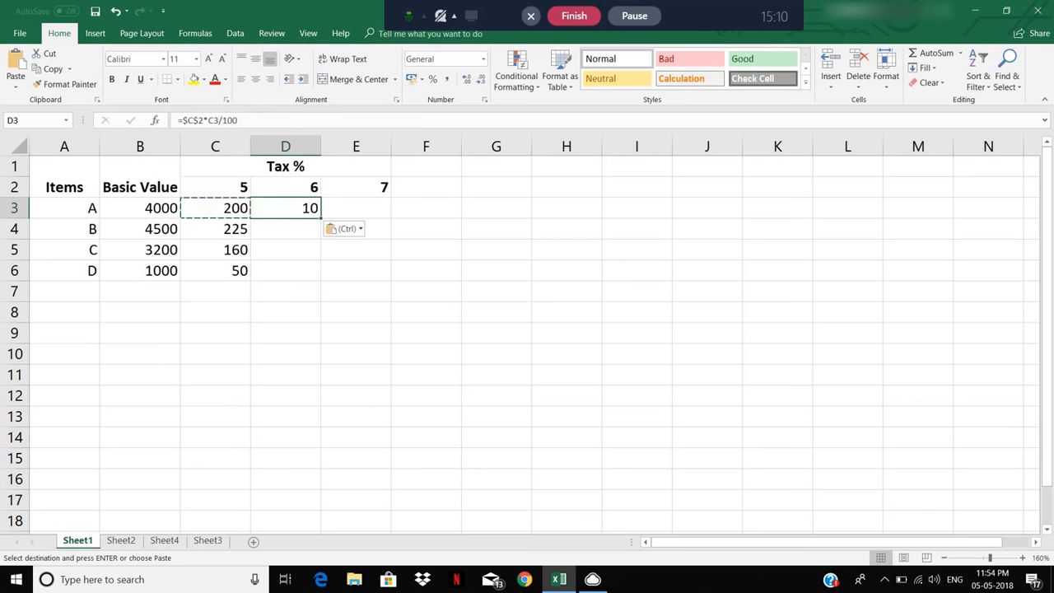
{"action": "key", "text": "ctrl+z"}
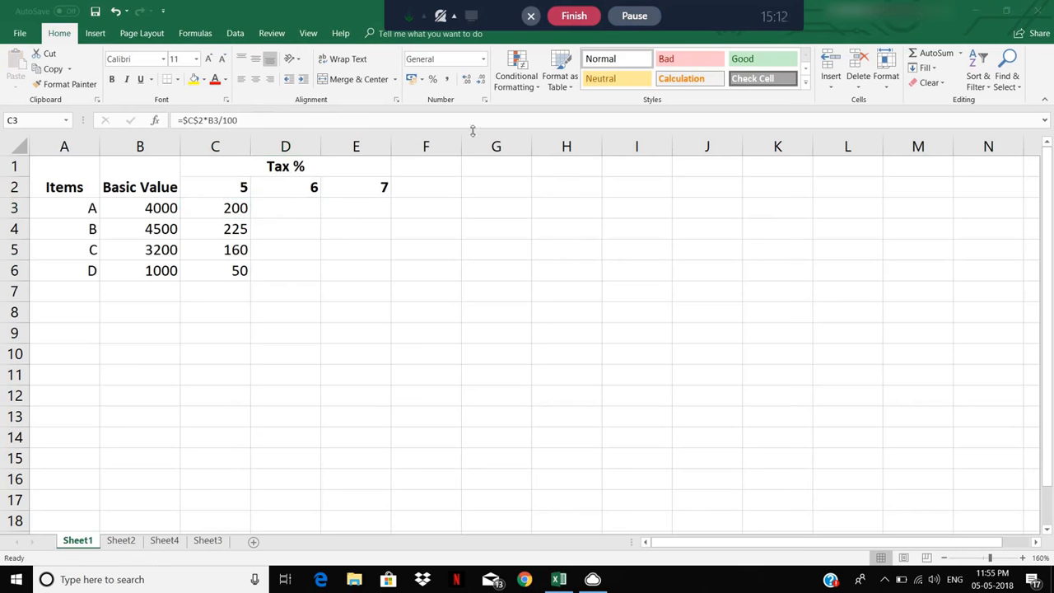
Change item A's tax formula in C3 to =C$2*B3/100 so that only the rate's row stays fixed.
{"action": "left_click", "coordinate": [235, 208]}
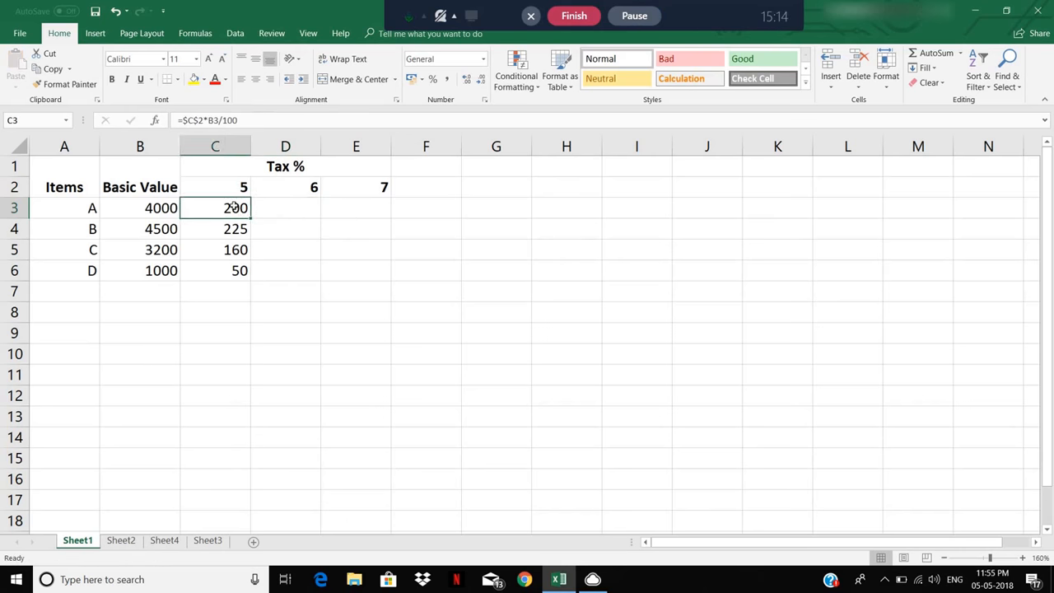
{"action": "key", "text": "F2"}
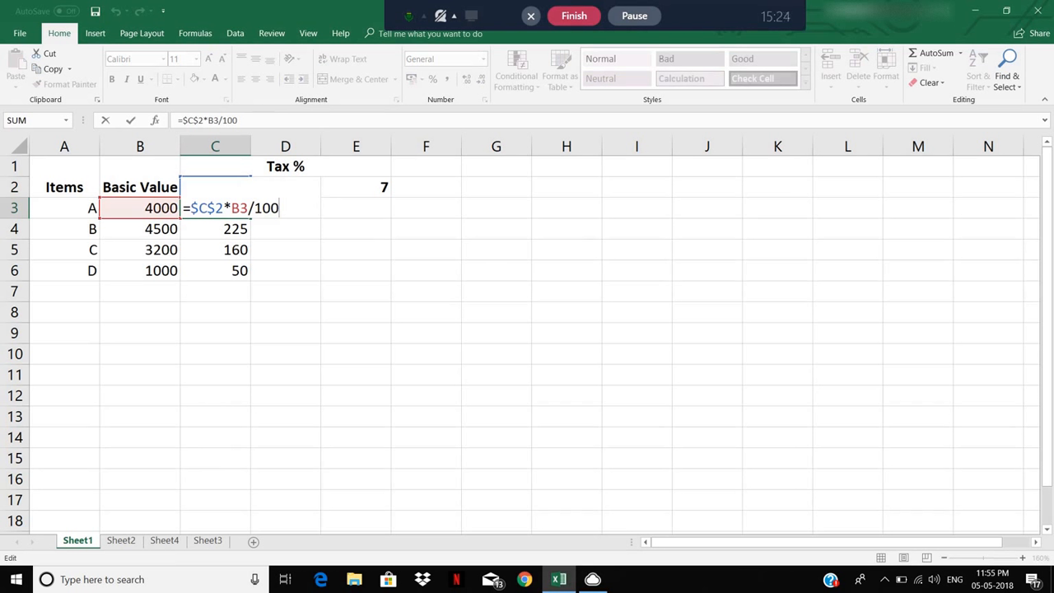
{"action": "left_click", "coordinate": [199, 208]}
{"action": "key", "text": "BackSpace"}
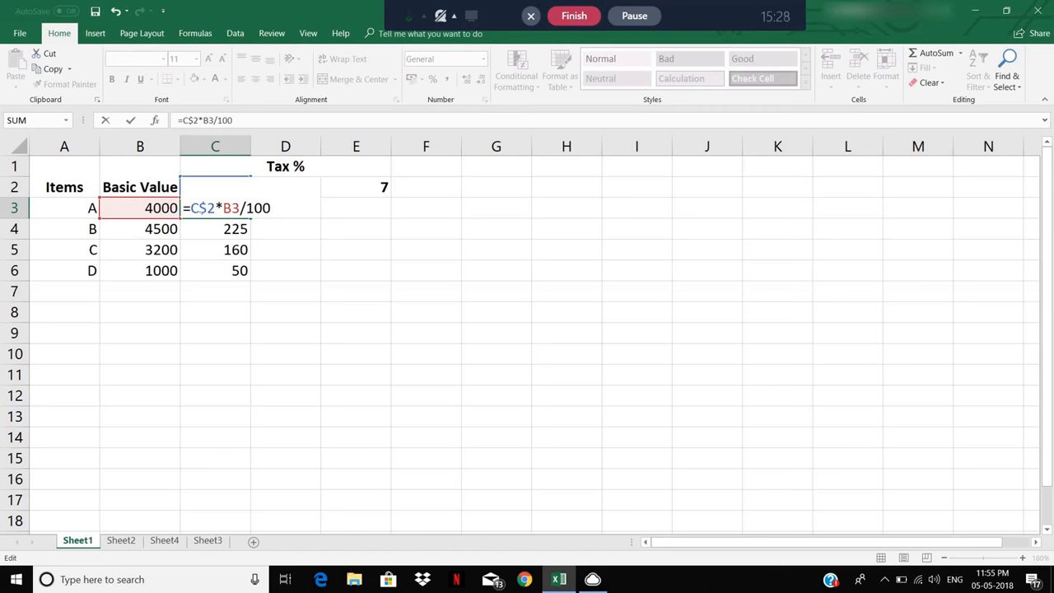
{"action": "key", "text": "Return"}
{"action": "left_click", "coordinate": [215, 209]}
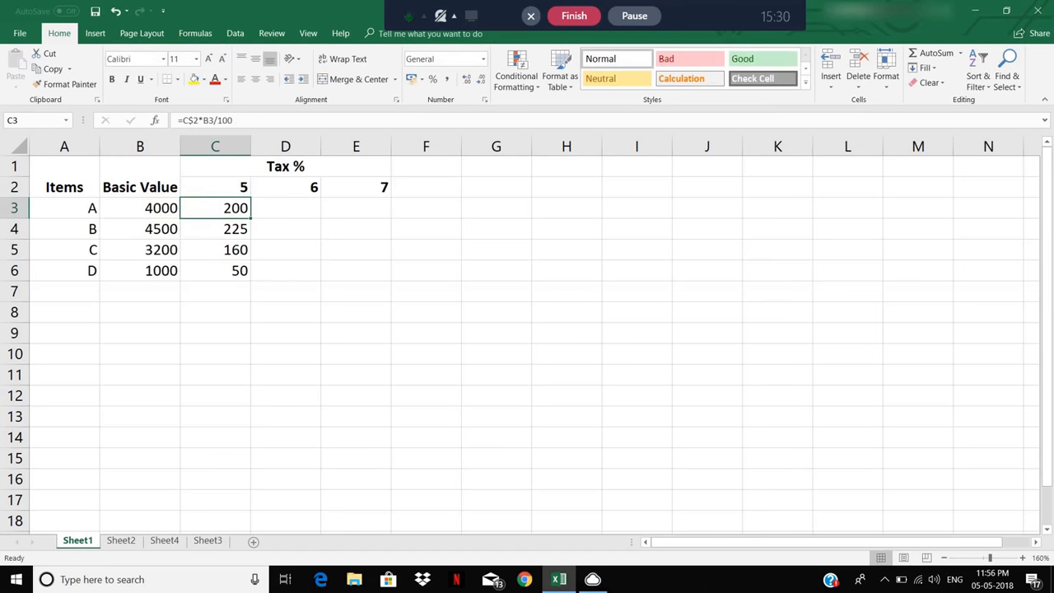
Copy item A's row-locked tax formula from C3 into D3 under the second tax rate.
{"action": "left_click", "coordinate": [228, 192]}
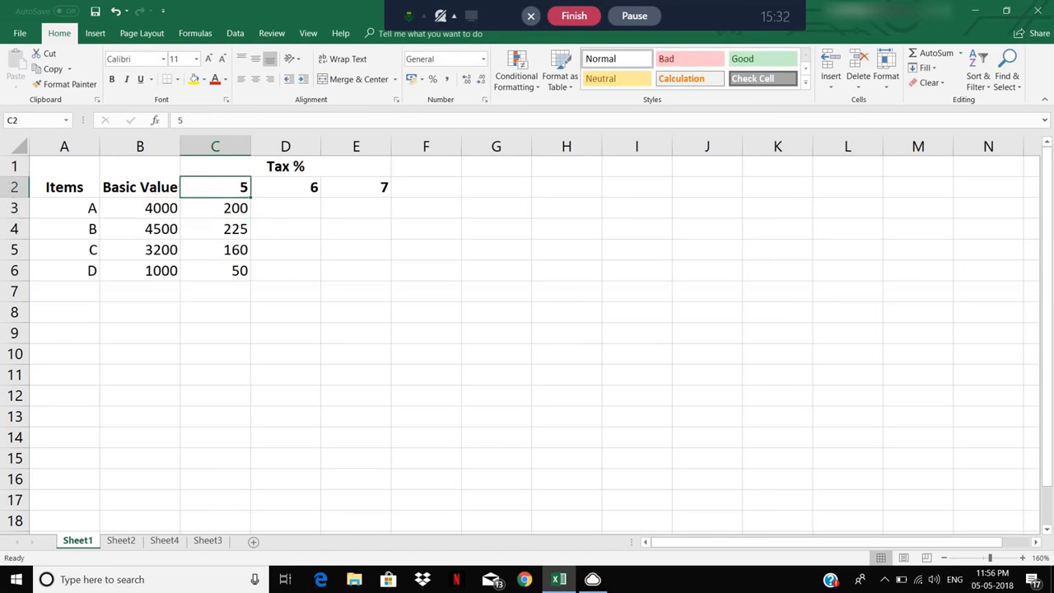
{"action": "left_click", "coordinate": [228, 208]}
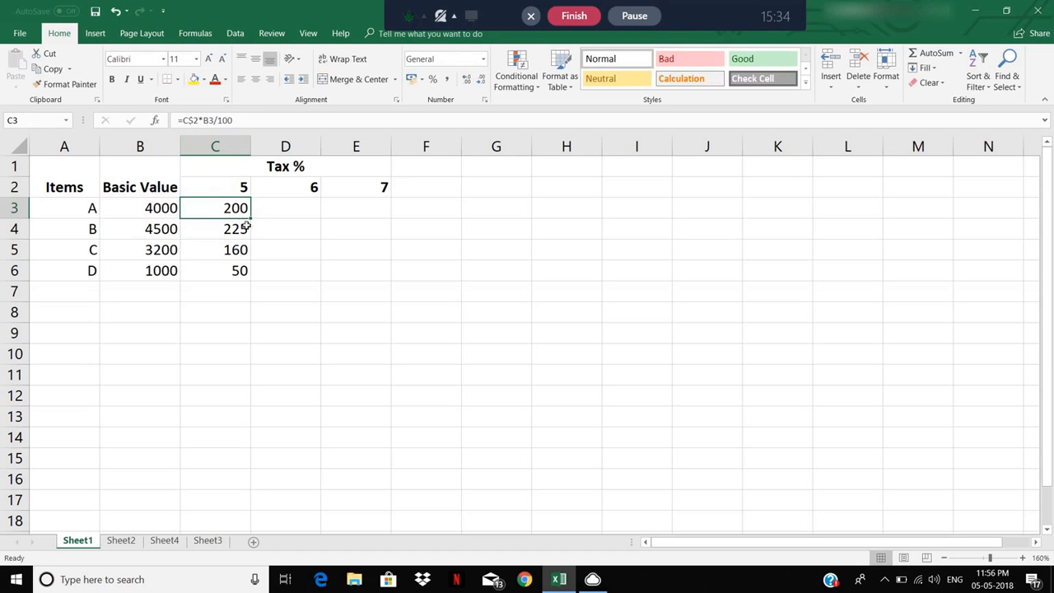
{"action": "key", "text": "ctrl+c"}
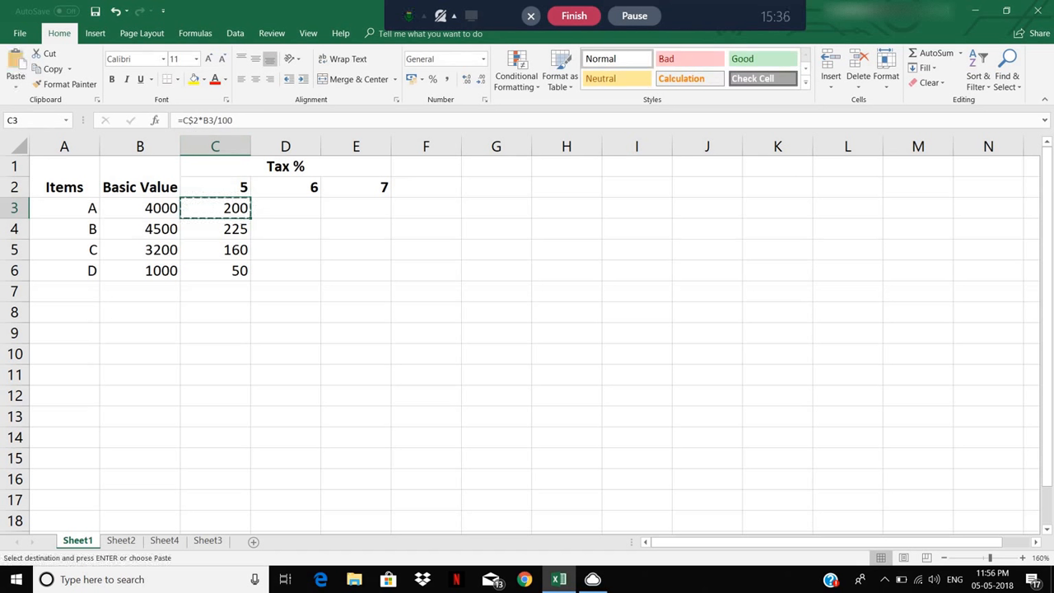
{"action": "left_click", "coordinate": [299, 213]}
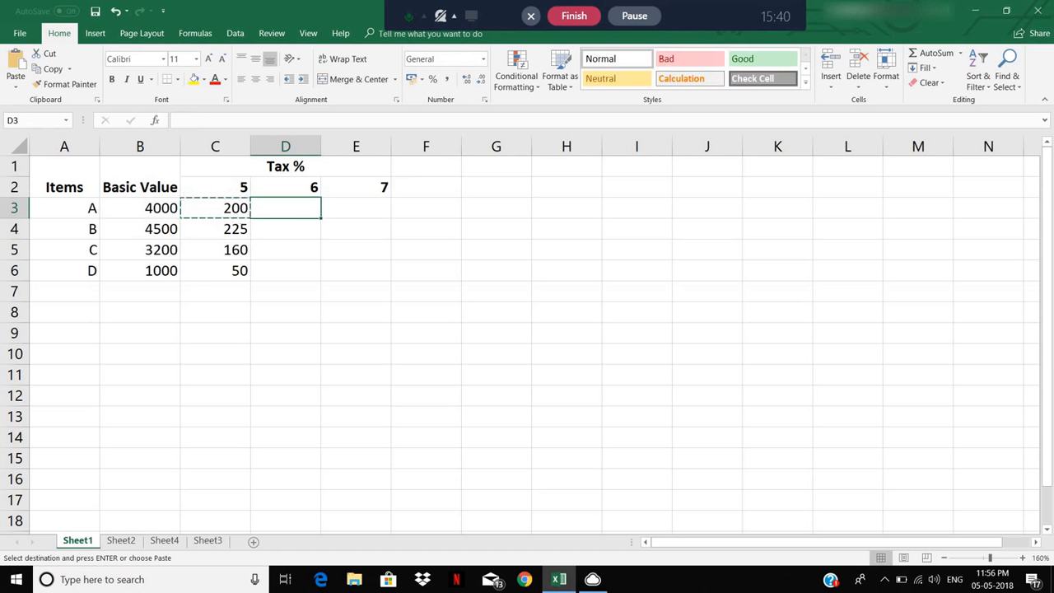
{"action": "key", "text": "ctrl+v"}
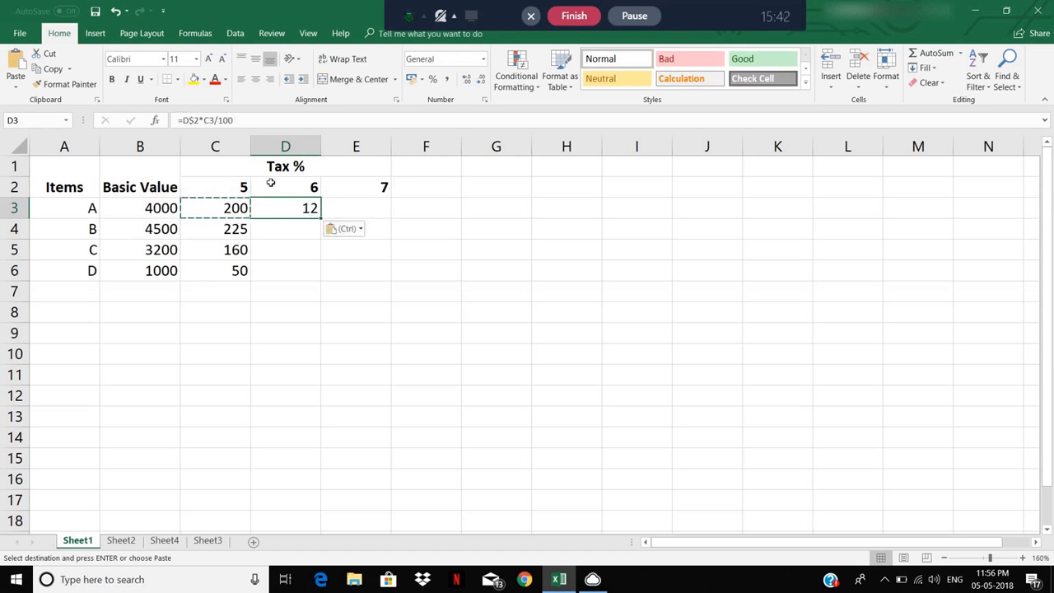
Examine the rate and basic value references in D3's formula and compare them with the formula in C3.
{"action": "left_click", "coordinate": [306, 190]}
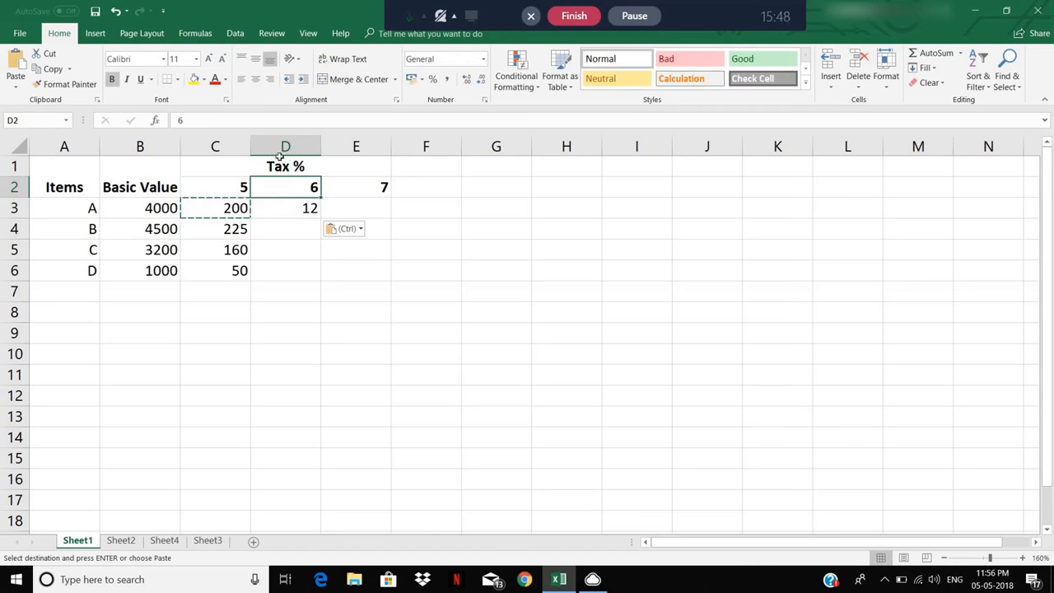
{"action": "left_click", "coordinate": [293, 208]}
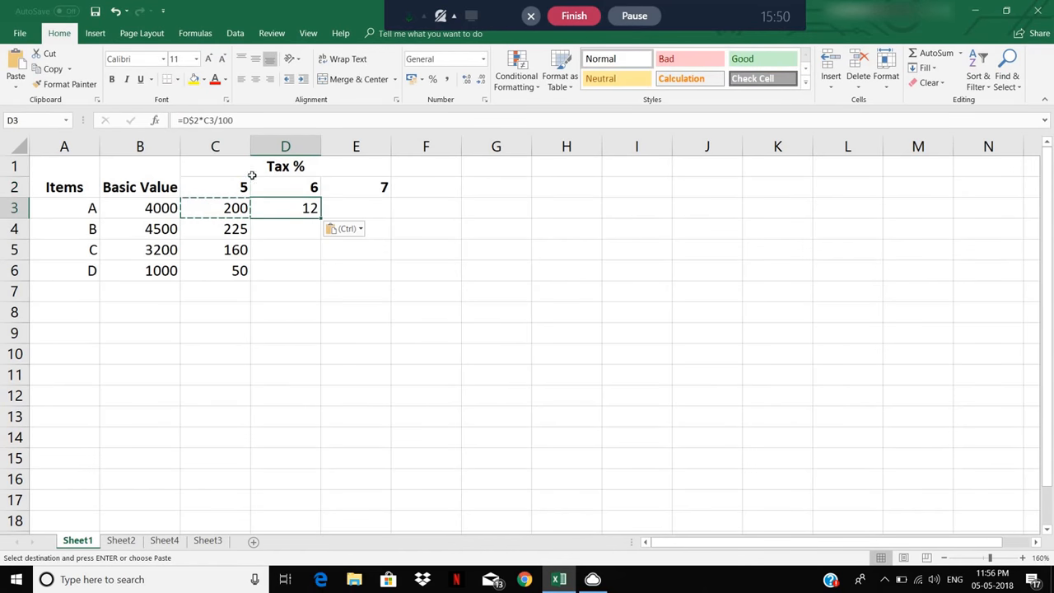
{"action": "left_click", "coordinate": [207, 121]}
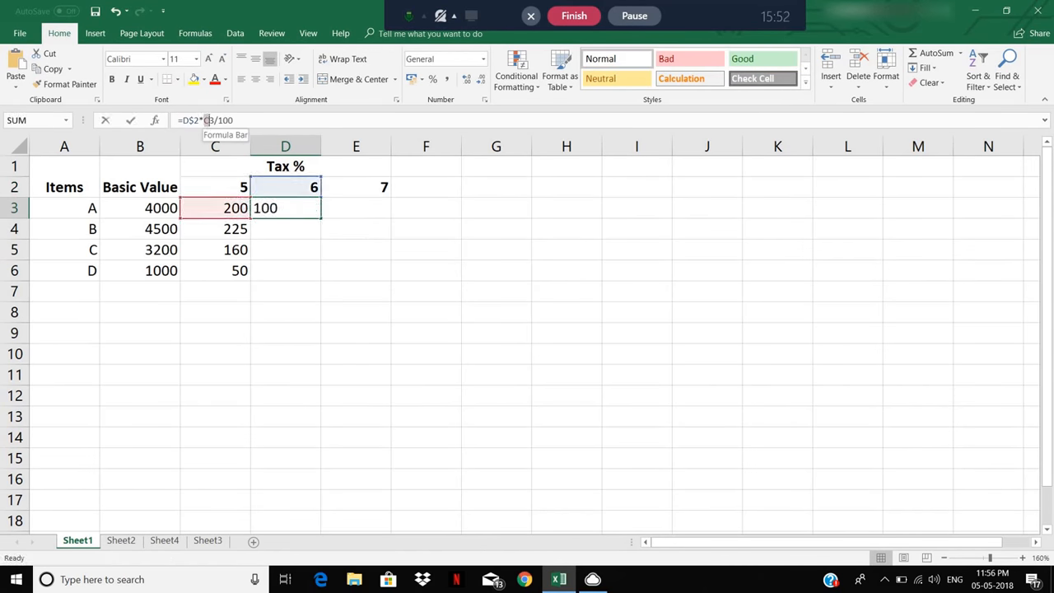
{"action": "left_click_drag", "start_coordinate": [209, 120], "coordinate": [215, 121]}
{"action": "left_click", "coordinate": [312, 288]}
{"action": "left_click", "coordinate": [233, 210]}
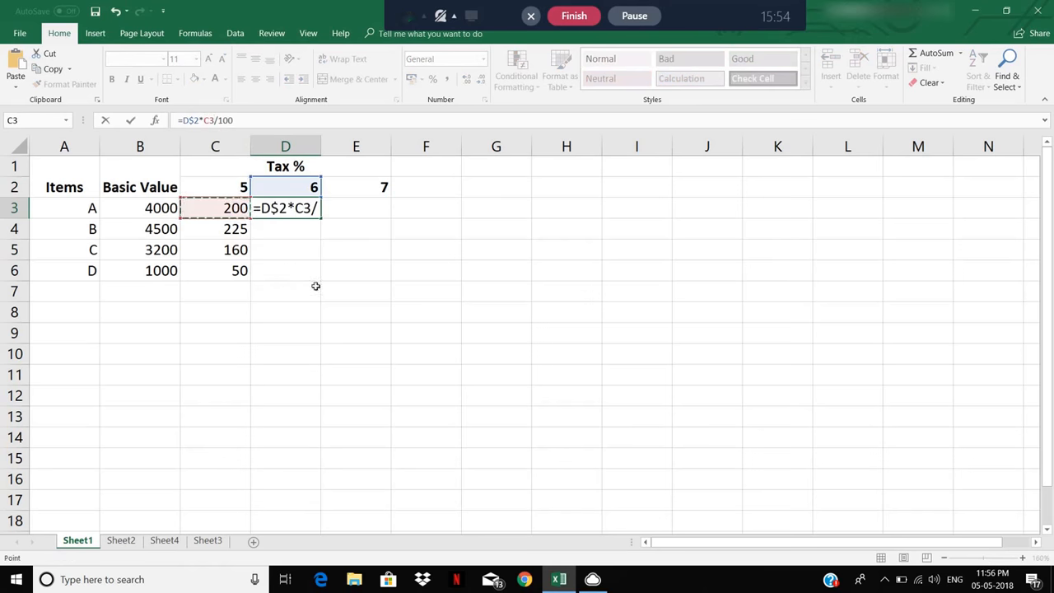
{"action": "key", "text": "Return"}
{"action": "left_click", "coordinate": [336, 370]}
{"action": "left_click", "coordinate": [219, 208]}
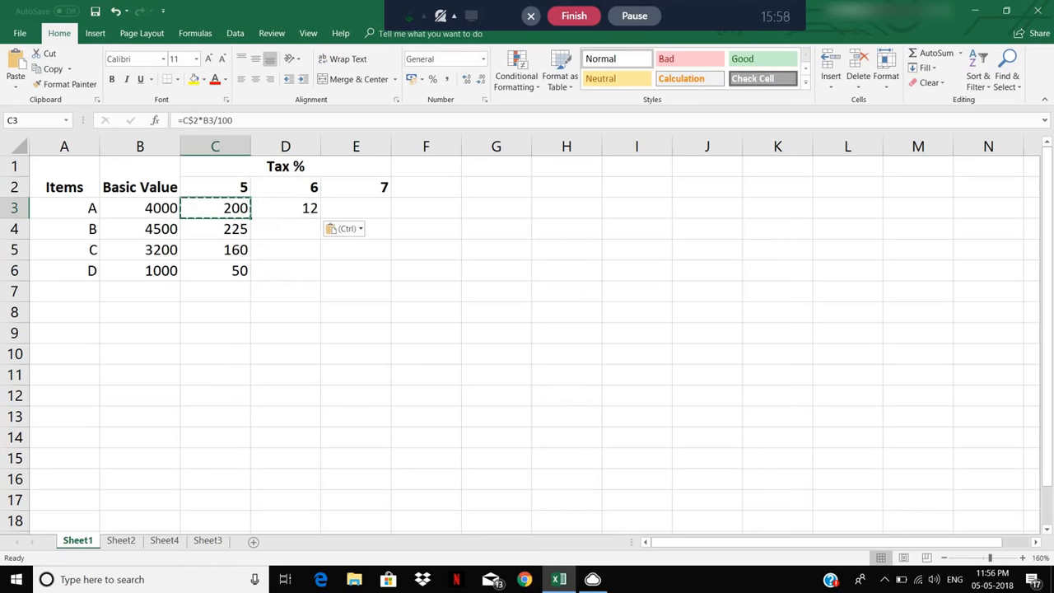
{"action": "left_click", "coordinate": [211, 121]}
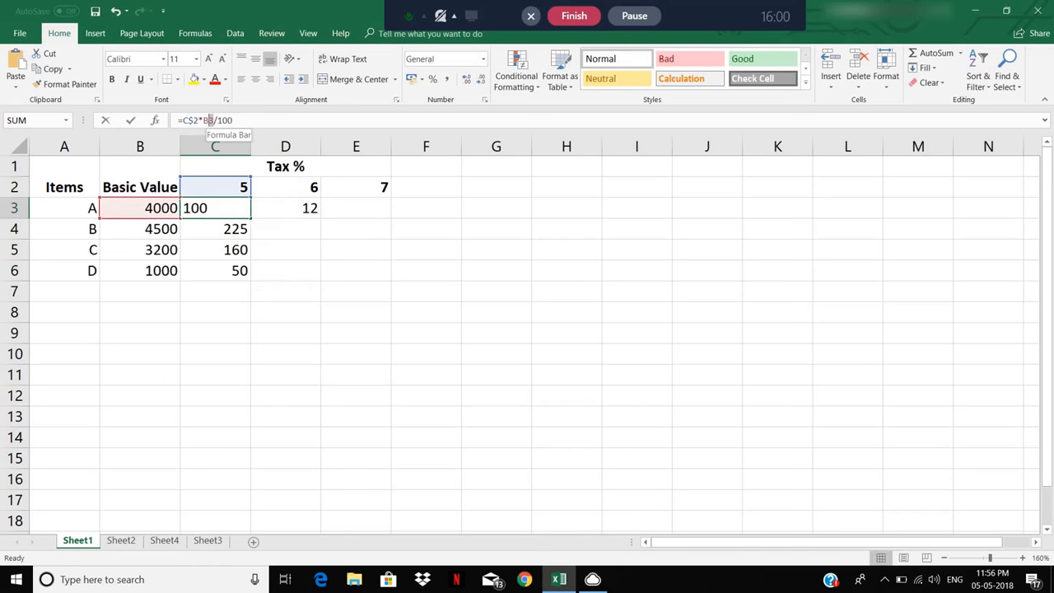
{"action": "left_click", "coordinate": [304, 311]}
Fix the basic value's column in item A's first-rate formula, making C3 =C$2*$B3/100.
{"action": "left_click", "coordinate": [243, 209]}
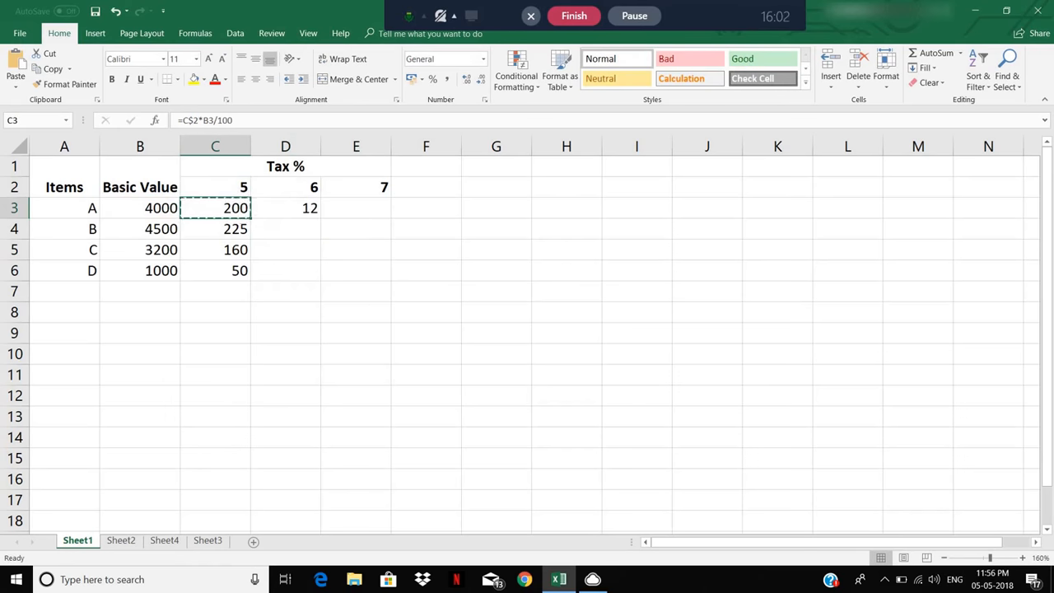
{"action": "key", "text": "F2"}
{"action": "key", "text": "Left"}
{"action": "key", "text": "Left"}
{"action": "key", "text": "Left"}
{"action": "key", "text": "Left"}
{"action": "key", "text": "Left"}
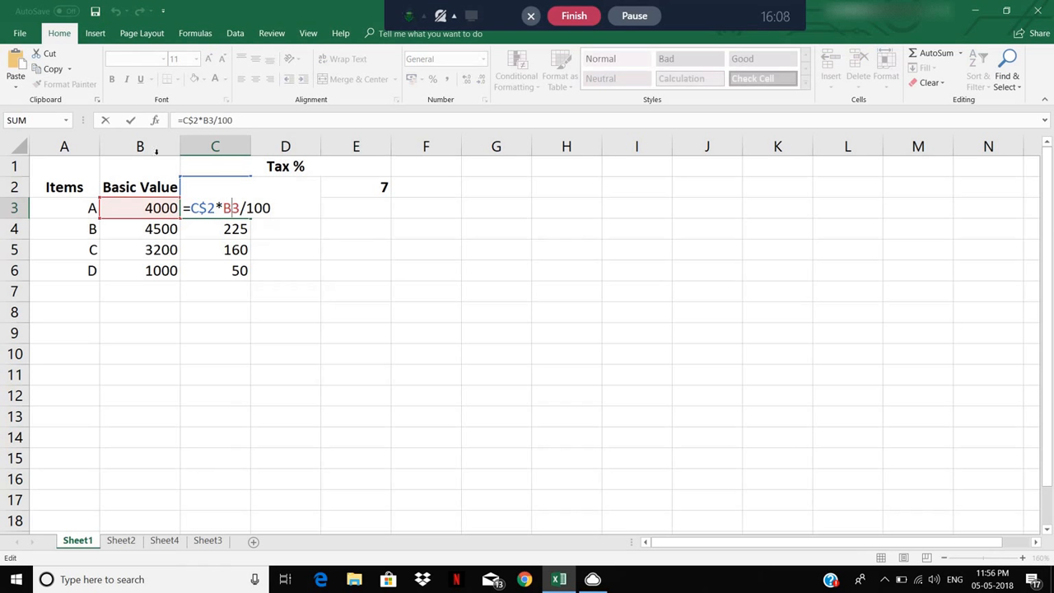
{"action": "key", "text": "Right"}
{"action": "type", "text": "$"}
{"action": "key", "text": "Return"}
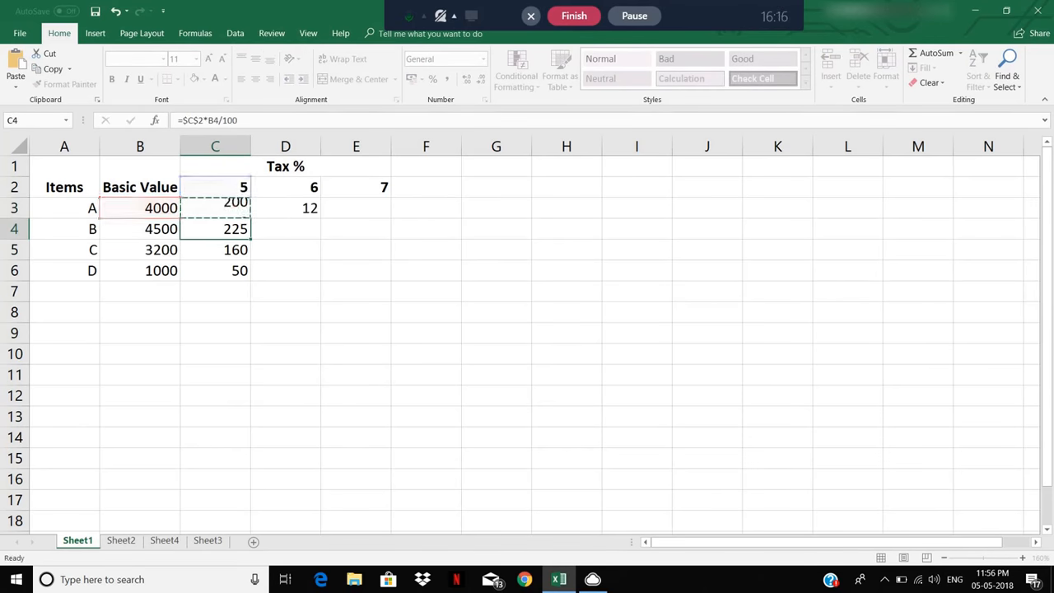
Copy the mixed-reference tax formula from C3 over the formula in D3.
{"action": "left_click", "coordinate": [235, 207]}
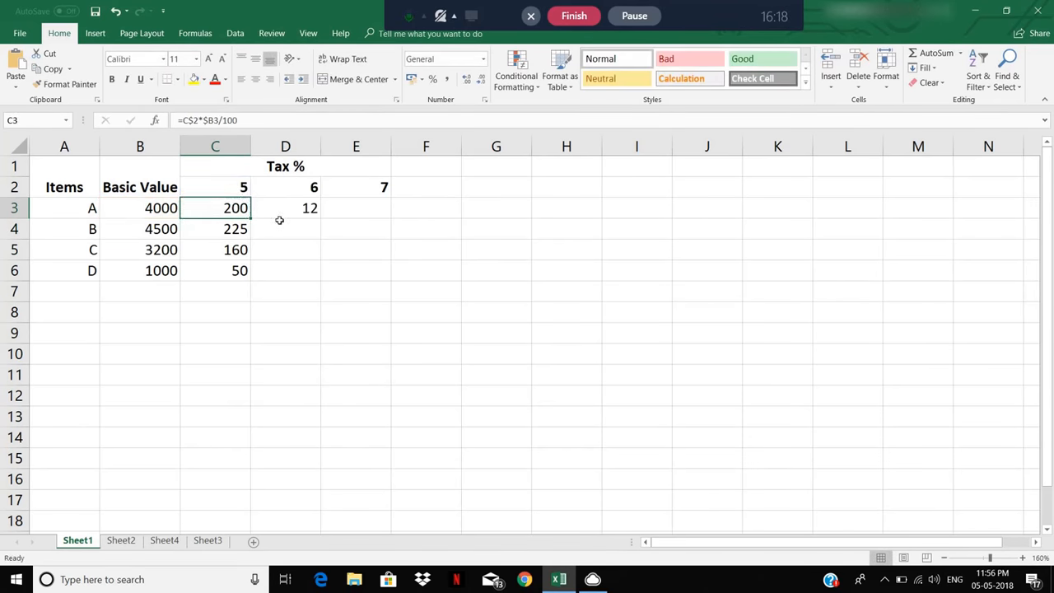
{"action": "left_click", "coordinate": [313, 212]}
{"action": "key", "text": "ctrl+v"}
{"action": "left_click", "coordinate": [318, 288]}
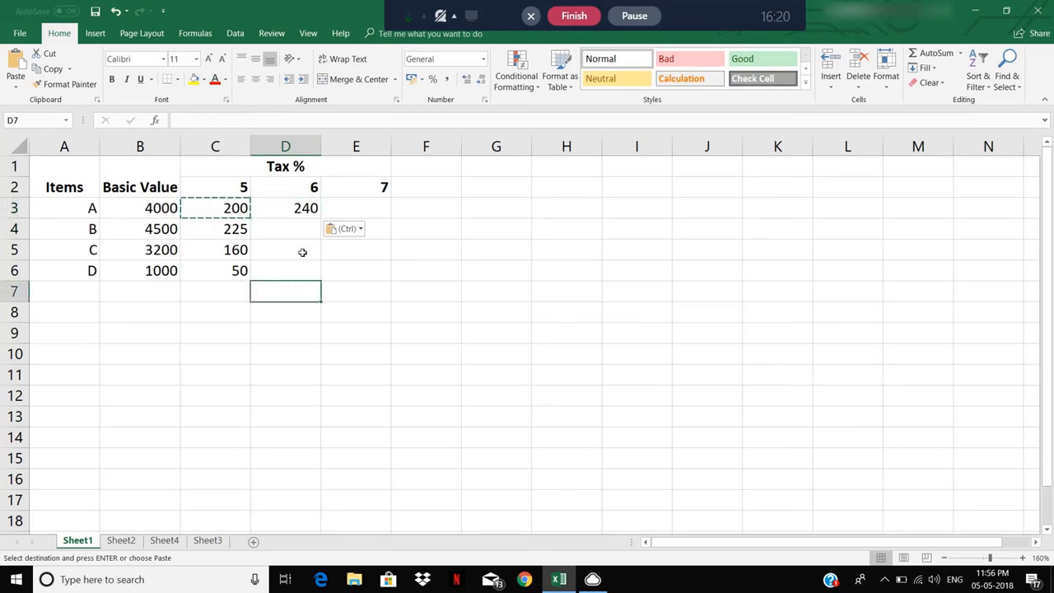
Copy item A's tax formula from D3 into E3 and check it against the basic value in B3.
{"action": "left_click", "coordinate": [295, 204]}
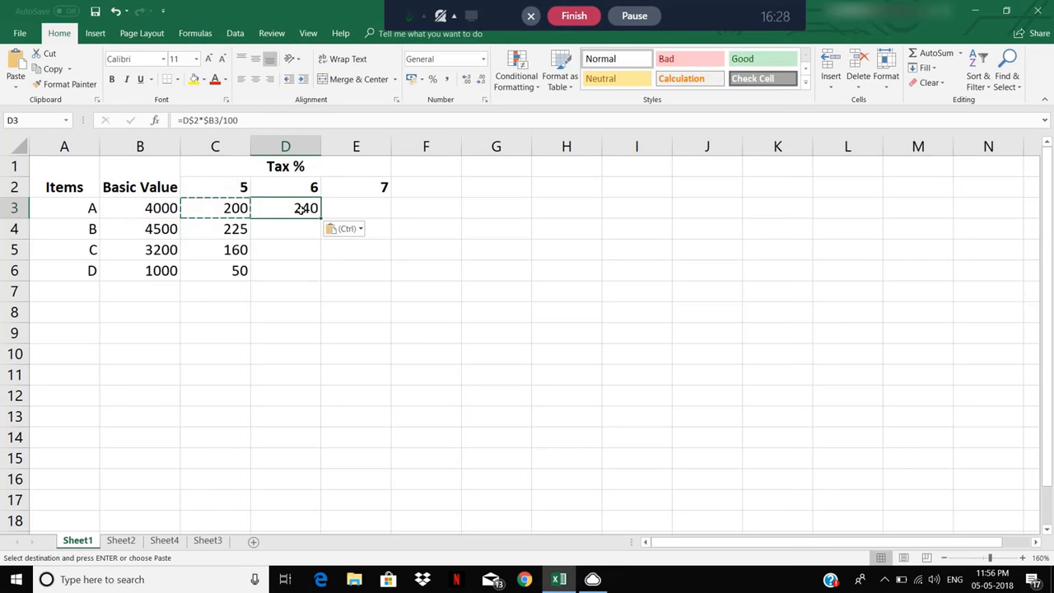
{"action": "key", "text": "ctrl+c"}
{"action": "left_click", "coordinate": [361, 205]}
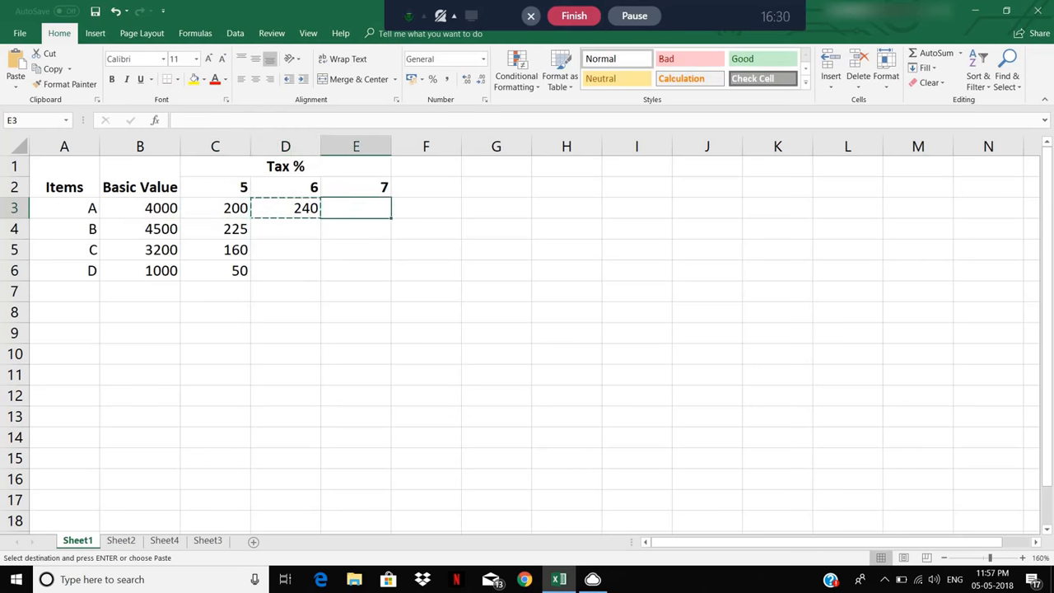
{"action": "key", "text": "ctrl+v"}
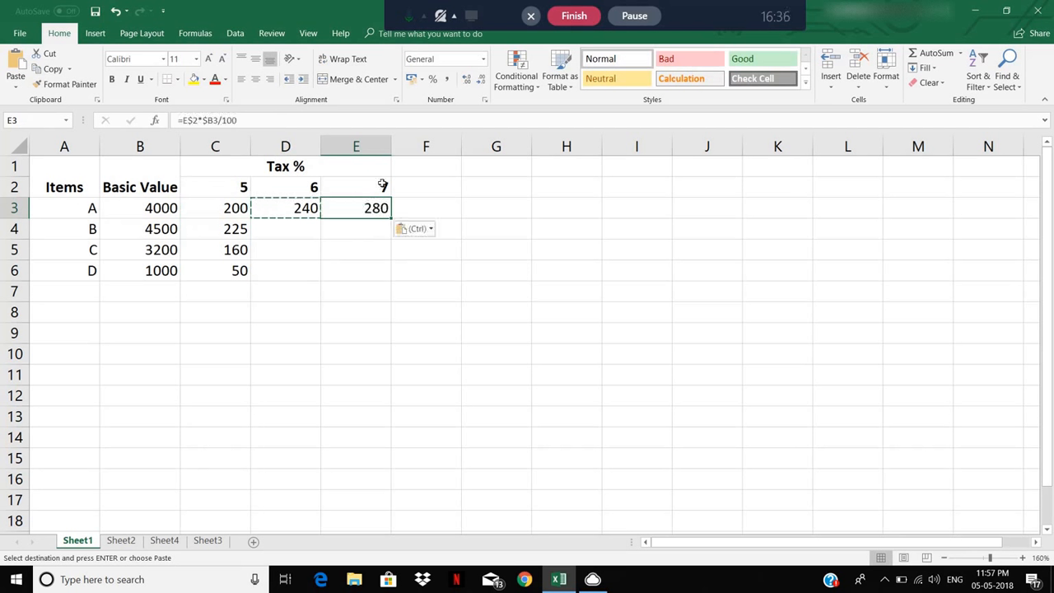
{"action": "left_click", "coordinate": [167, 211]}
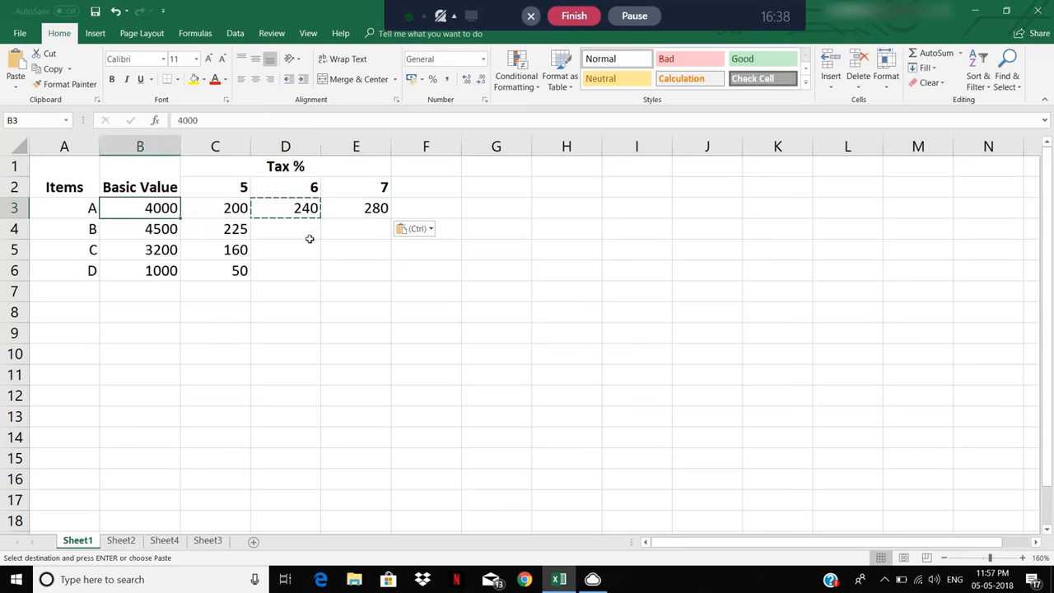
{"action": "left_click", "coordinate": [362, 210]}
{"action": "left_click", "coordinate": [160, 208]}
Copy the tax formula from E3 into D4:E6 for items B, C and D.
{"action": "left_click", "coordinate": [346, 204]}
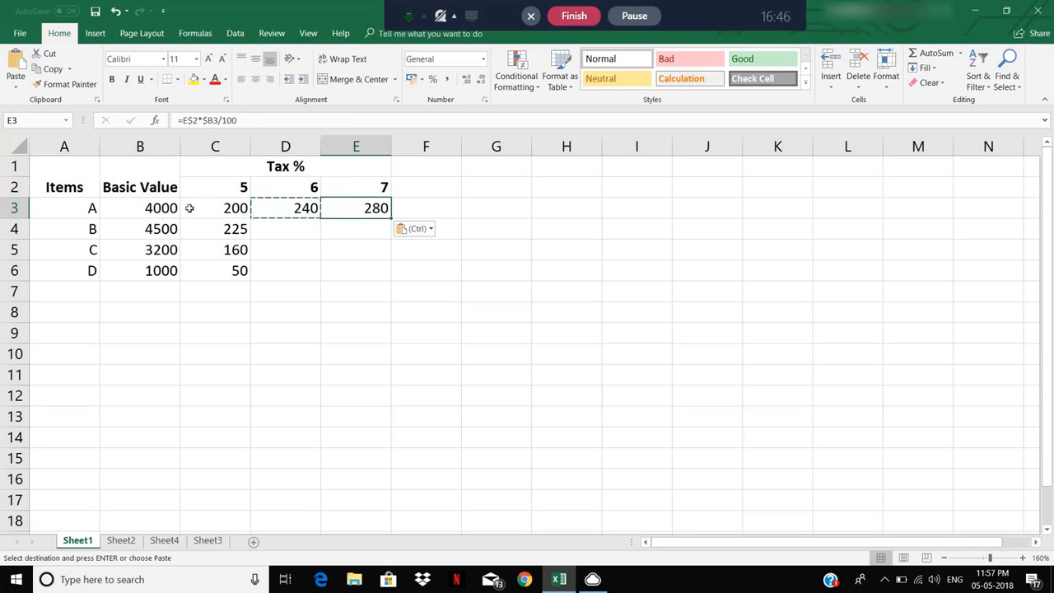
{"action": "key", "text": "ctrl+c"}
{"action": "left_click_drag", "start_coordinate": [285, 229], "coordinate": [356, 270]}
{"action": "key", "text": "ctrl+v"}
{"action": "left_click", "coordinate": [356, 374]}
Review the copied tax formulas for items B, C and D under the second and third rates.
{"action": "left_click", "coordinate": [285, 229]}
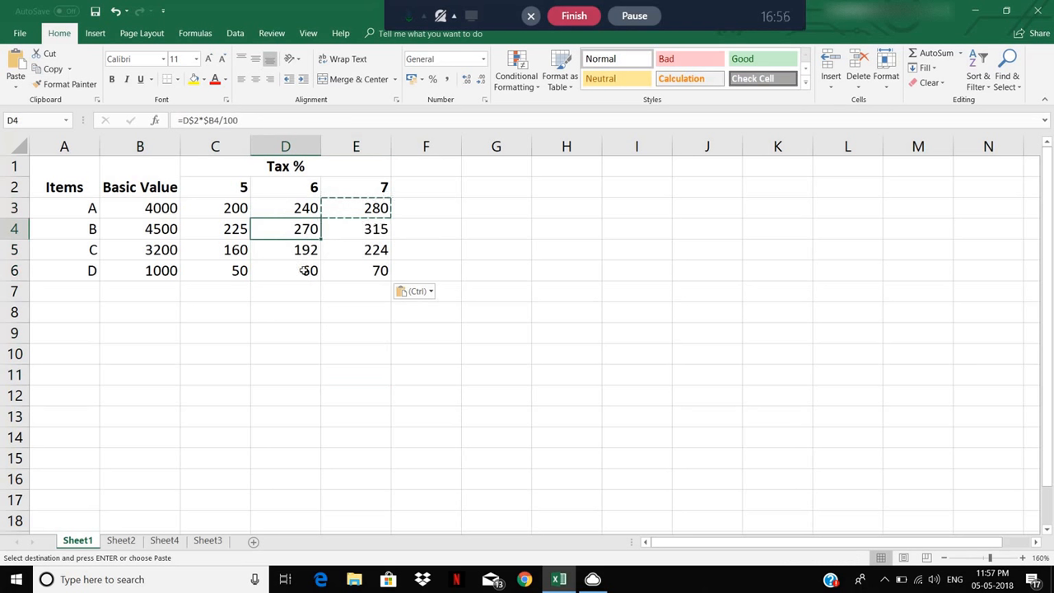
{"action": "key", "text": "Down"}
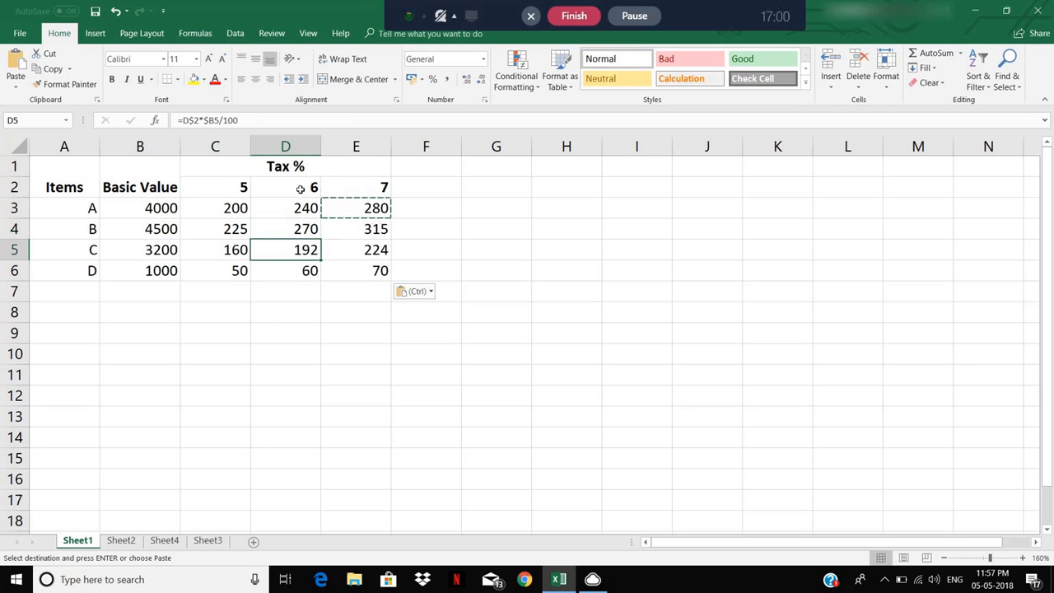
{"action": "left_click", "coordinate": [311, 272]}
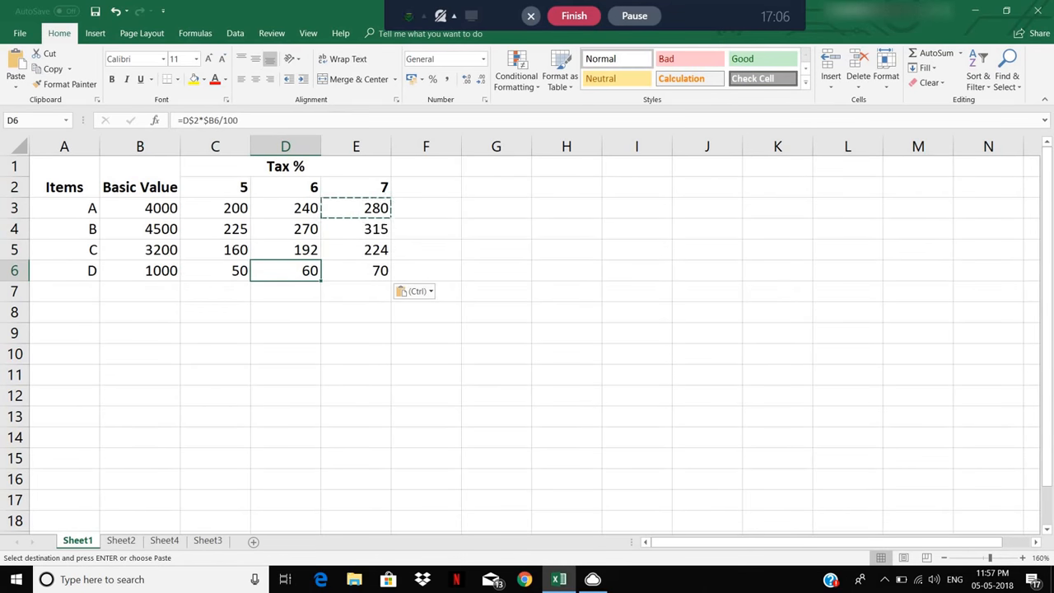
{"action": "left_click", "coordinate": [370, 228]}
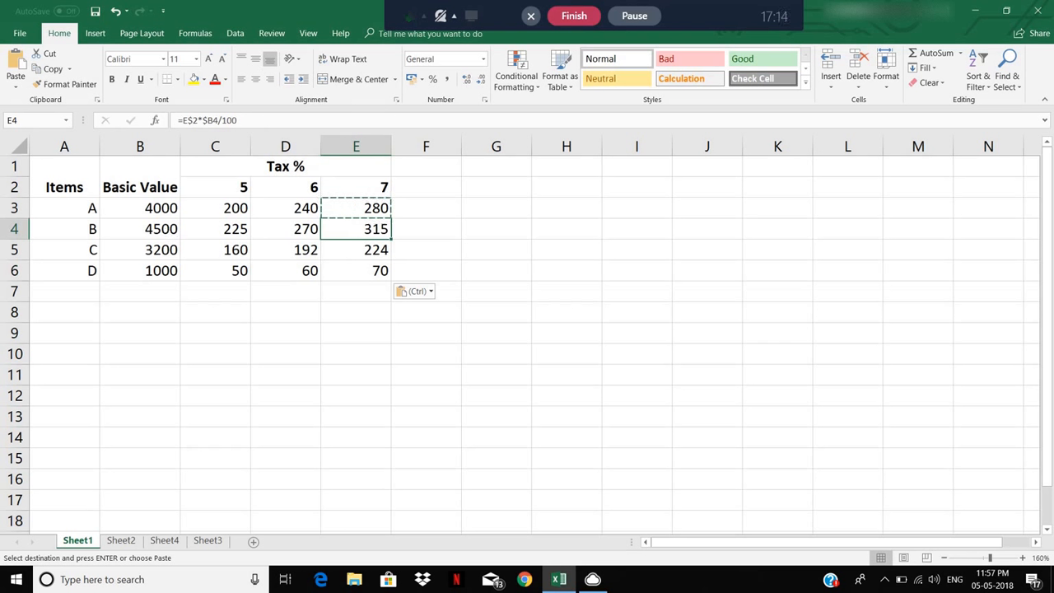
{"action": "left_click", "coordinate": [373, 253]}
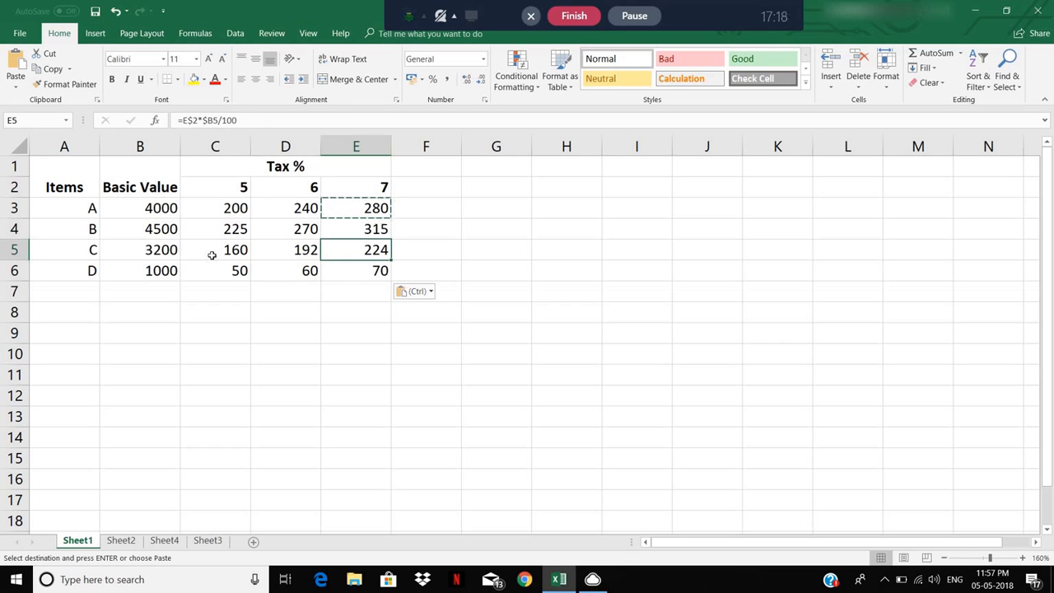
{"action": "left_click", "coordinate": [378, 271]}
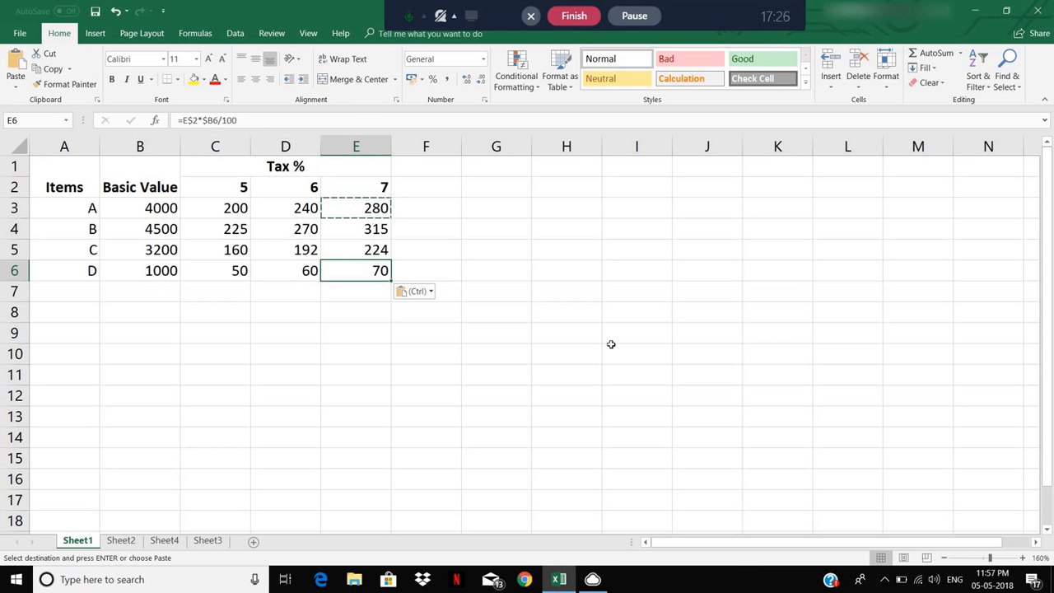
{"action": "left_click", "coordinate": [636, 354]}
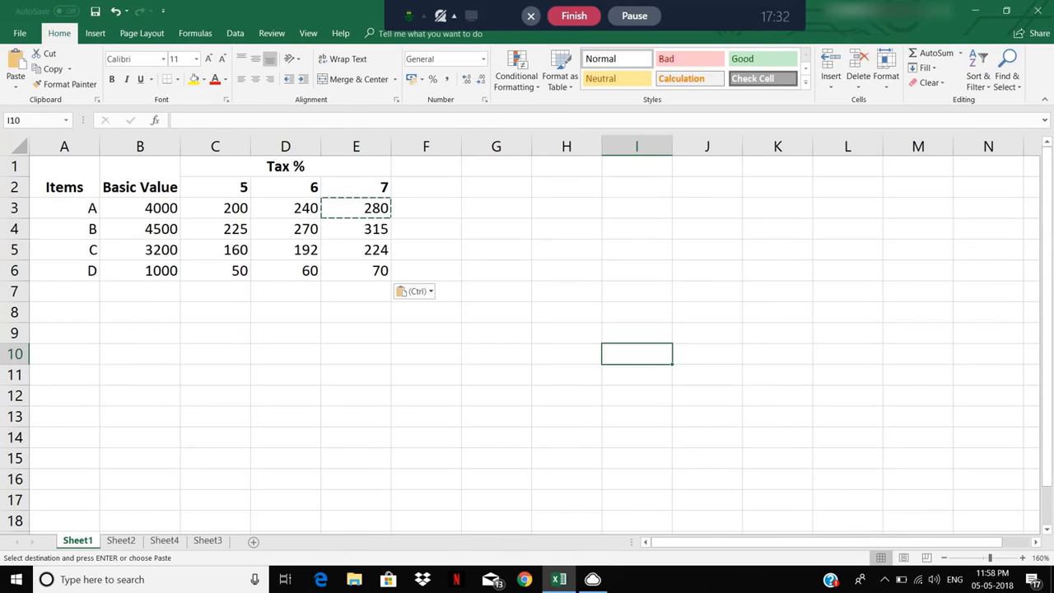
Enter the absolute-reference formula =$D$1 in cell I10.
{"action": "type", "text": "="}
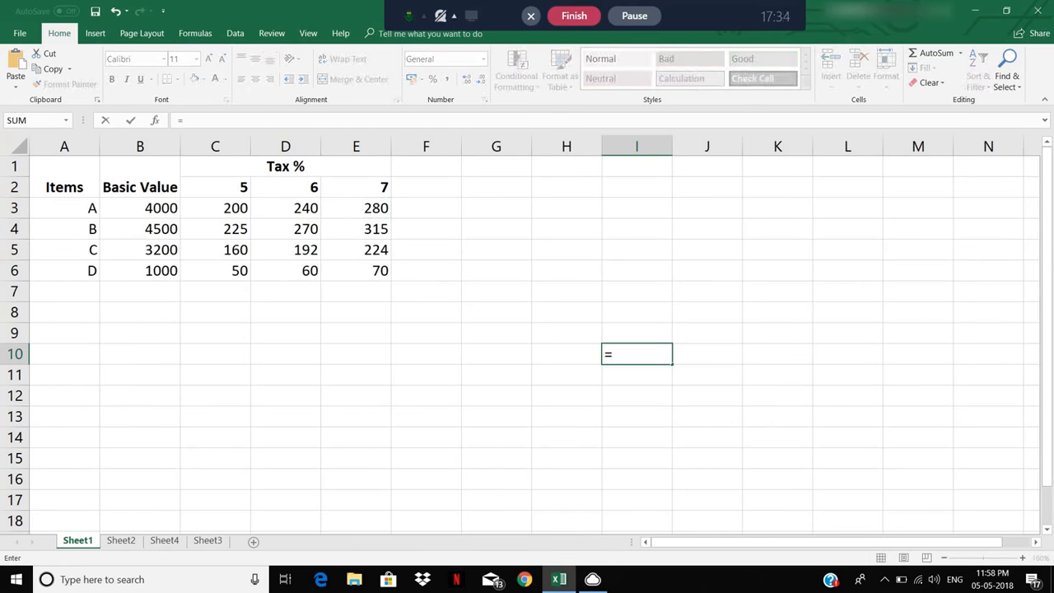
{"action": "type", "text": "$D$1"}
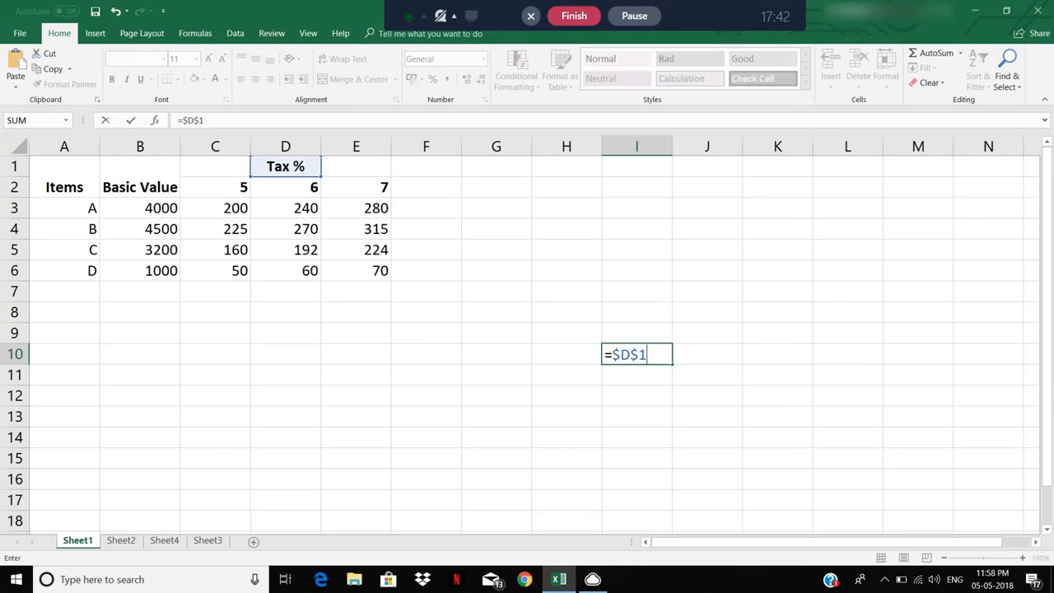
{"action": "left_click", "coordinate": [659, 396]}
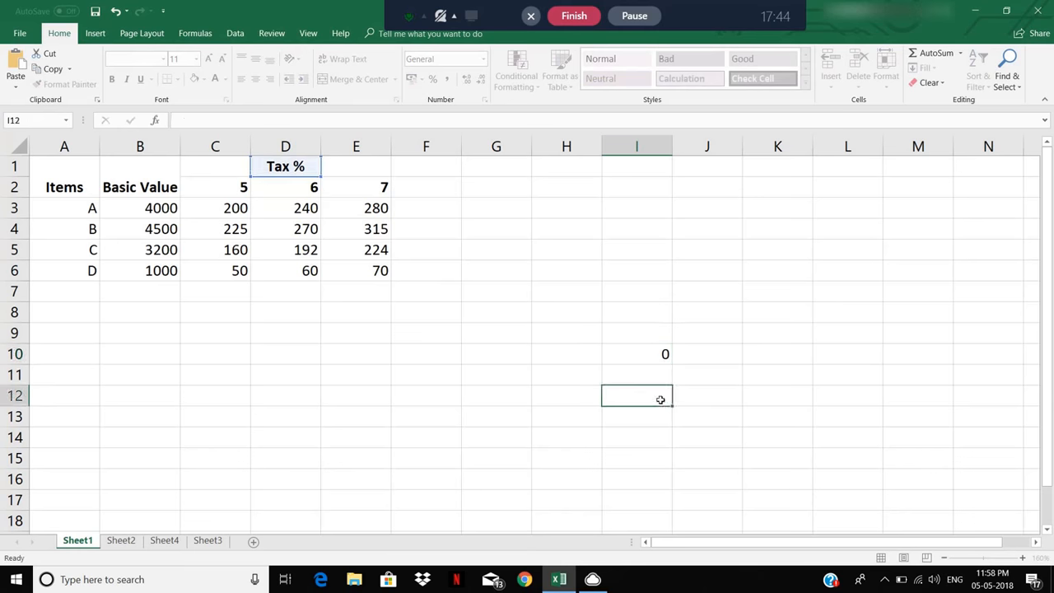
Copy the absolute-reference formula from I10 into K5.
{"action": "left_click", "coordinate": [650, 355]}
{"action": "key", "text": "ctrl+c"}
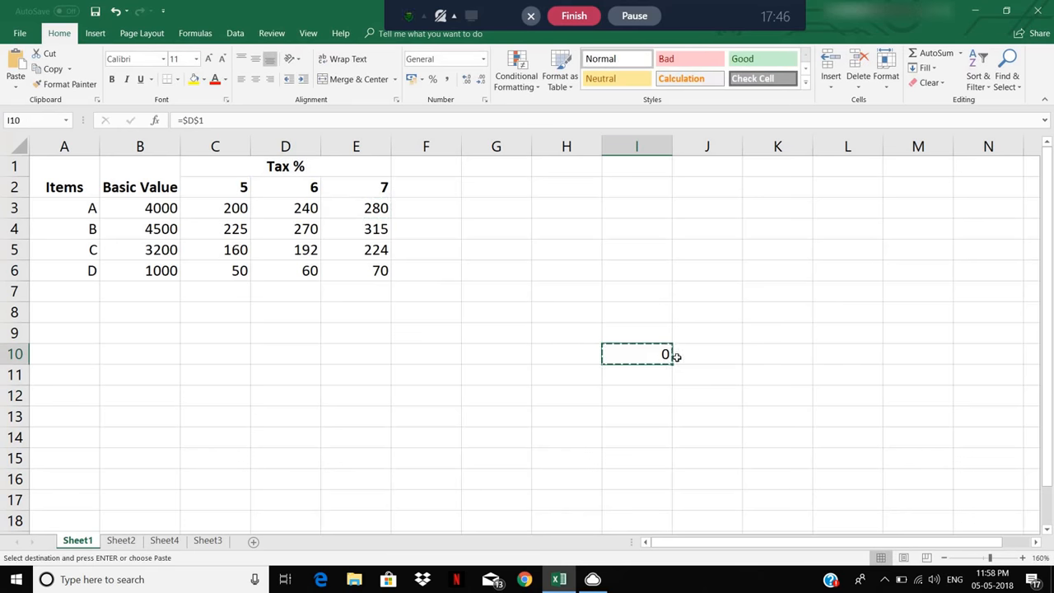
{"action": "left_click", "coordinate": [794, 249]}
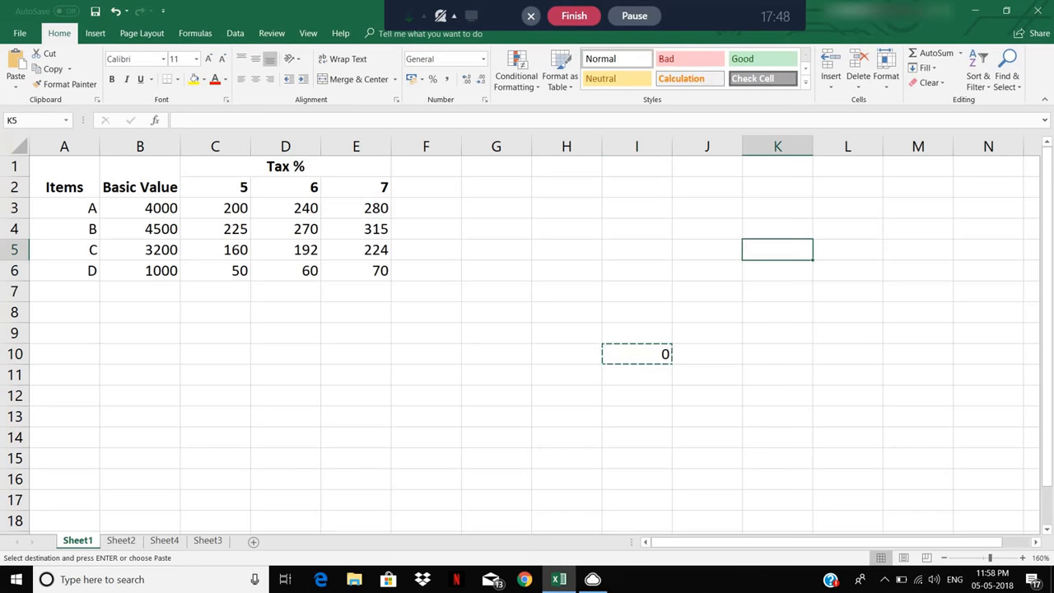
{"action": "key", "text": "ctrl+v"}
{"action": "left_click", "coordinate": [788, 251]}
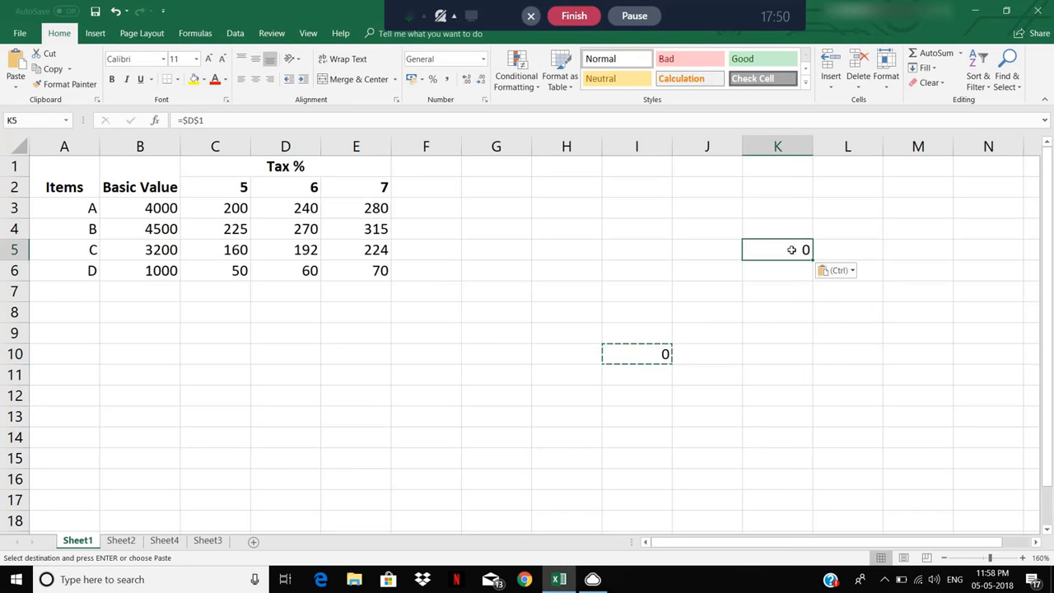
Compare the formulas in I10 and K5 and check the Tax % header cell they refer to.
{"action": "left_click", "coordinate": [638, 353]}
{"action": "left_click", "coordinate": [776, 254]}
{"action": "left_click", "coordinate": [646, 353]}
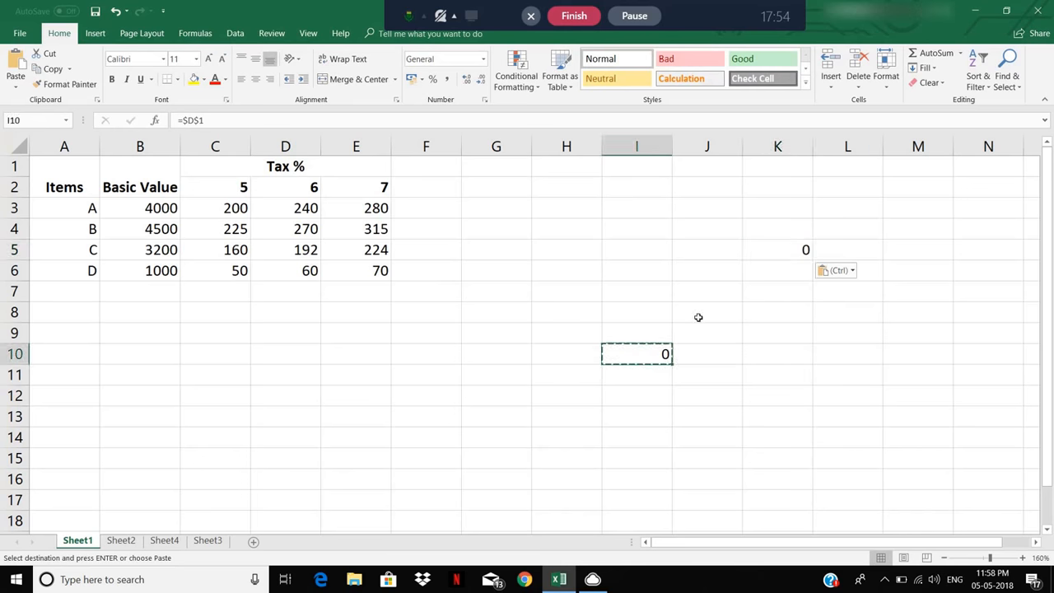
{"action": "left_click", "coordinate": [773, 252]}
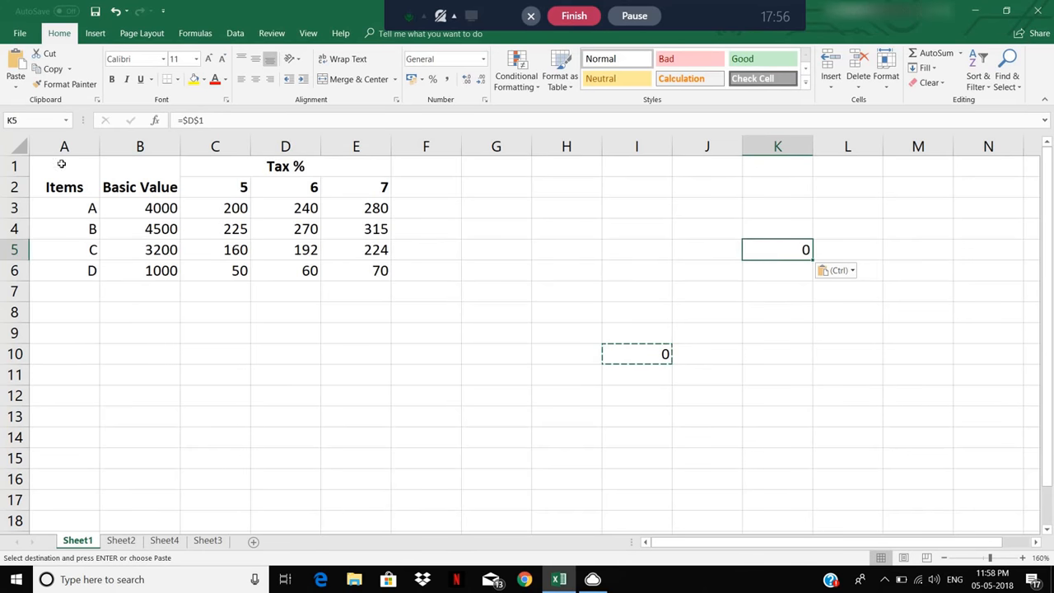
{"action": "left_click", "coordinate": [222, 171]}
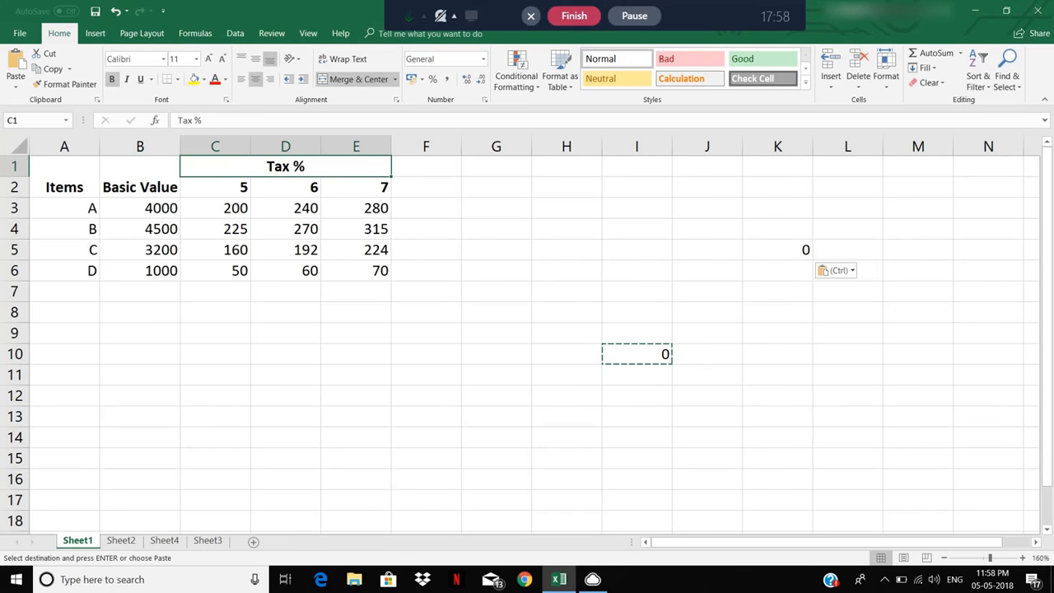
{"action": "left_click", "coordinate": [645, 361]}
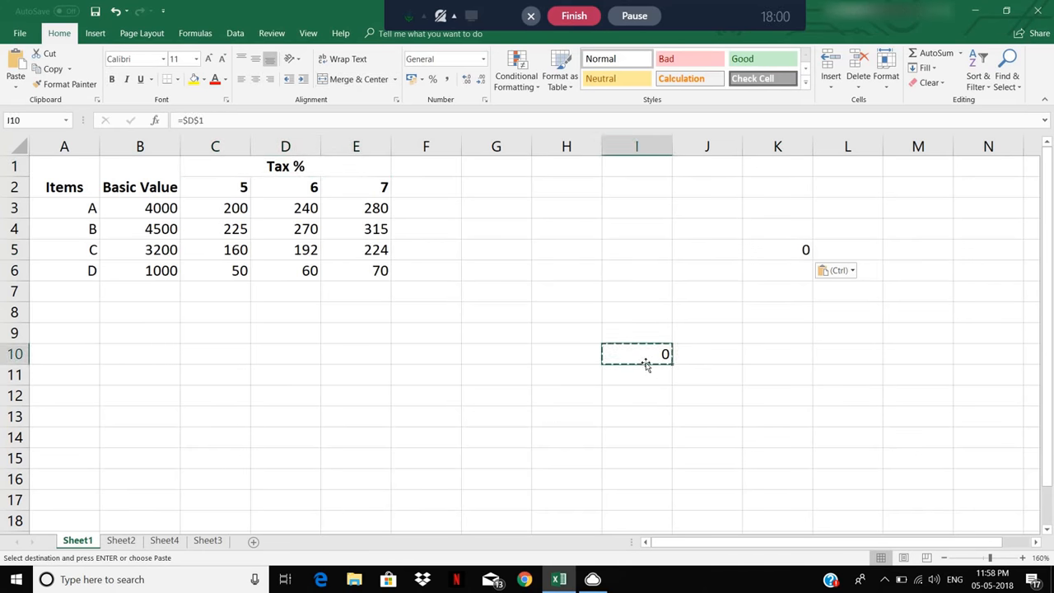